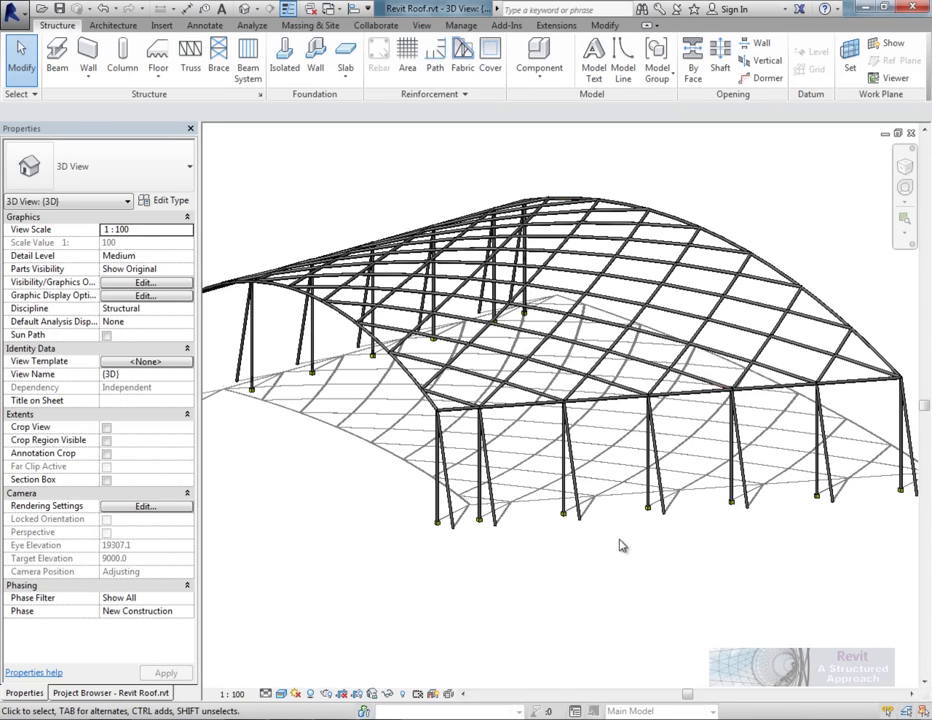
Examine the finished roof structure's beams and columns in the 3D view from close up and from the side.
{"action": "mouse_move", "coordinate": [596, 566]}
{"action": "middle_mouse_down", "text": "shift"}
{"action": "mouse_move", "coordinate": [585, 640]}
{"action": "mouse_move", "coordinate": [530, 529]}
{"action": "mouse_move", "coordinate": [499, 514]}
{"action": "mouse_move", "coordinate": [612, 568]}
{"action": "mouse_move", "coordinate": [585, 570]}
{"action": "middle_mouse_up", "text": "shift"}
{"action": "scroll", "coordinate": [540, 353], "scroll_direction": "up", "scroll_amount": 5}
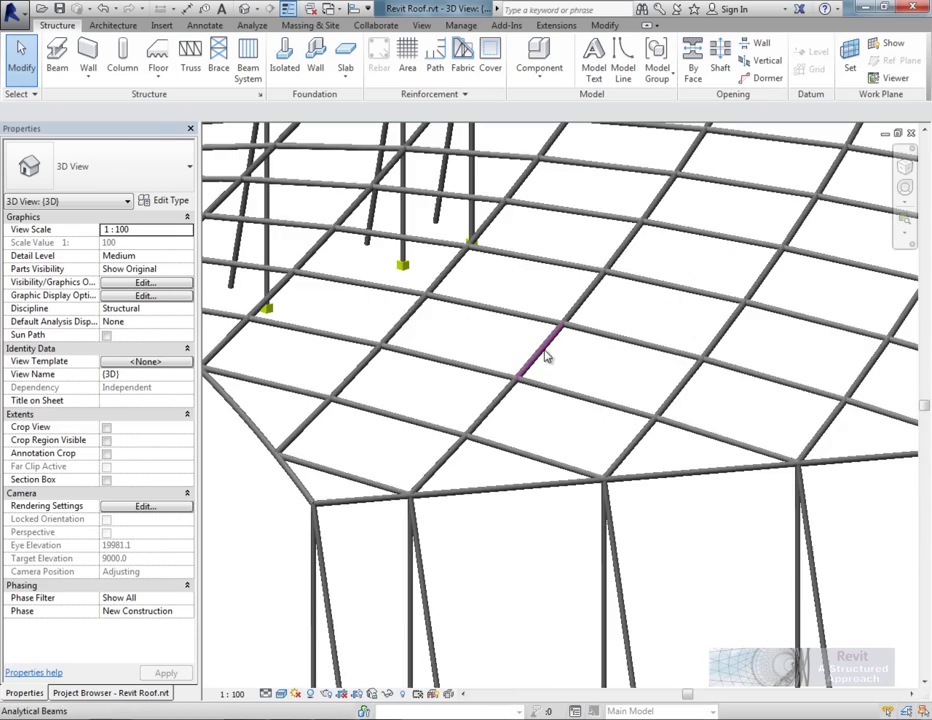
{"action": "middle_click_drag", "start_coordinate": [632, 397], "coordinate": [752, 330], "text": "shift"}
{"action": "scroll", "coordinate": [700, 345], "scroll_direction": "down", "scroll_amount": 3}
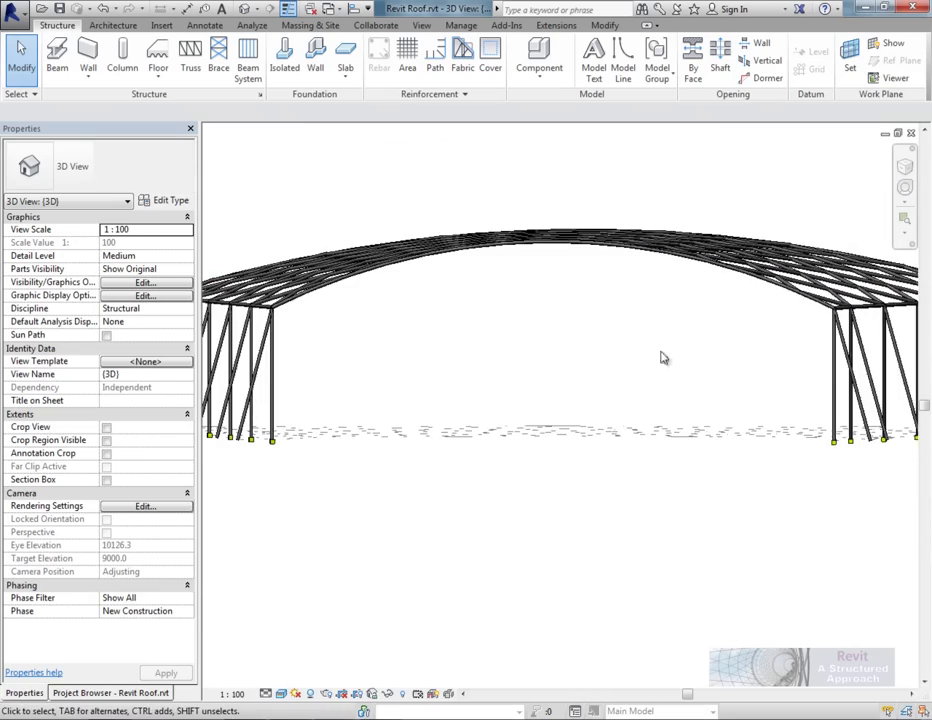
{"action": "middle_click_drag", "start_coordinate": [662, 356], "coordinate": [657, 439], "text": "shift"}
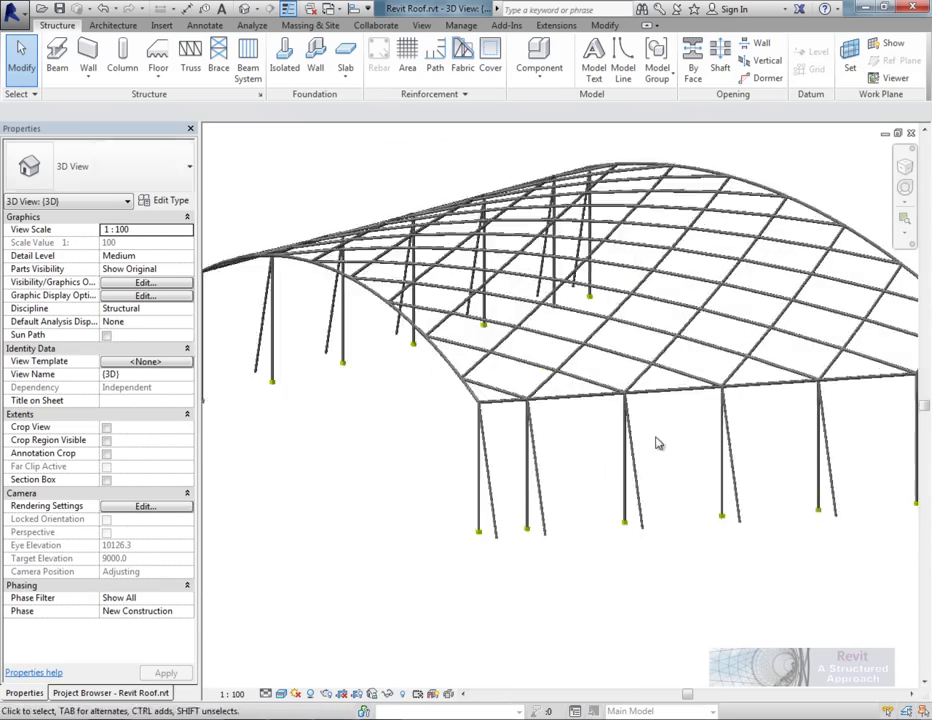
Review the Analytical Model 3D view and the TOP OF COLUMN and ROOF RIDGE structural plans.
{"action": "left_click", "coordinate": [150, 693]}
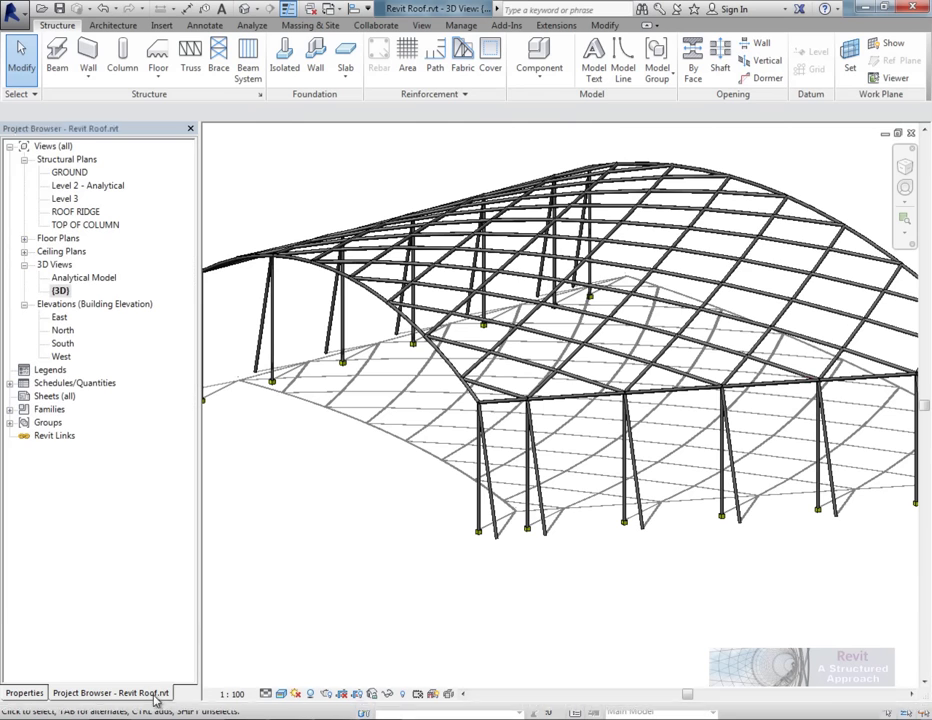
{"action": "double_click", "coordinate": [88, 278]}
{"action": "middle_click_drag", "start_coordinate": [676, 487], "coordinate": [566, 442], "text": "shift"}
{"action": "middle_click_drag", "start_coordinate": [589, 389], "coordinate": [548, 492], "text": "shift"}
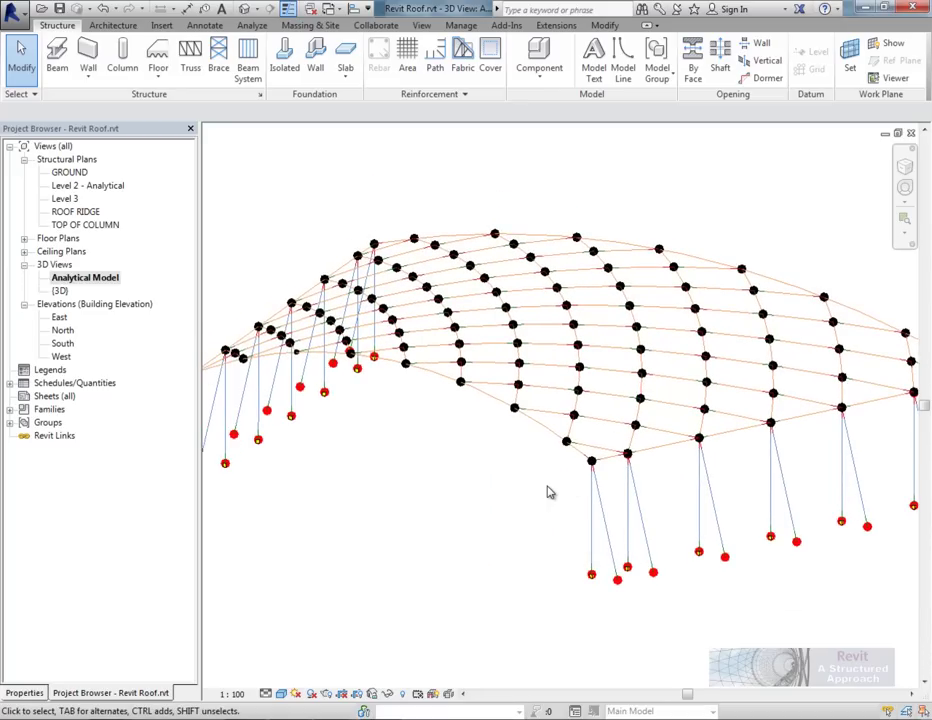
{"action": "double_click", "coordinate": [88, 226]}
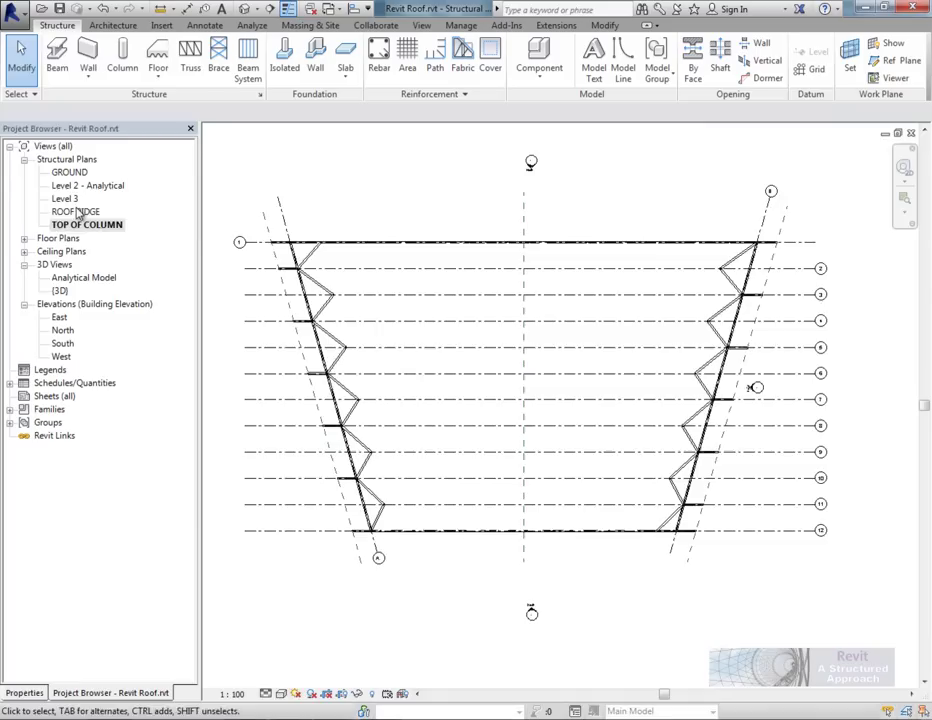
{"action": "double_click", "coordinate": [77, 212]}
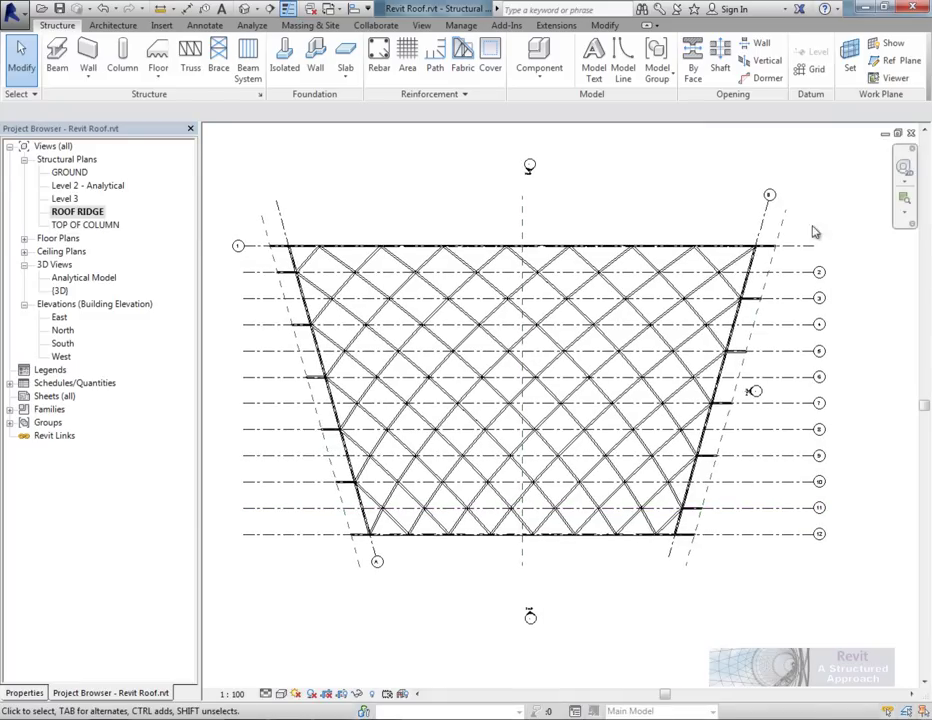
Close the Revit Roof project and the open Family1 mass without saving changes to either.
{"action": "left_click", "coordinate": [424, 26]}
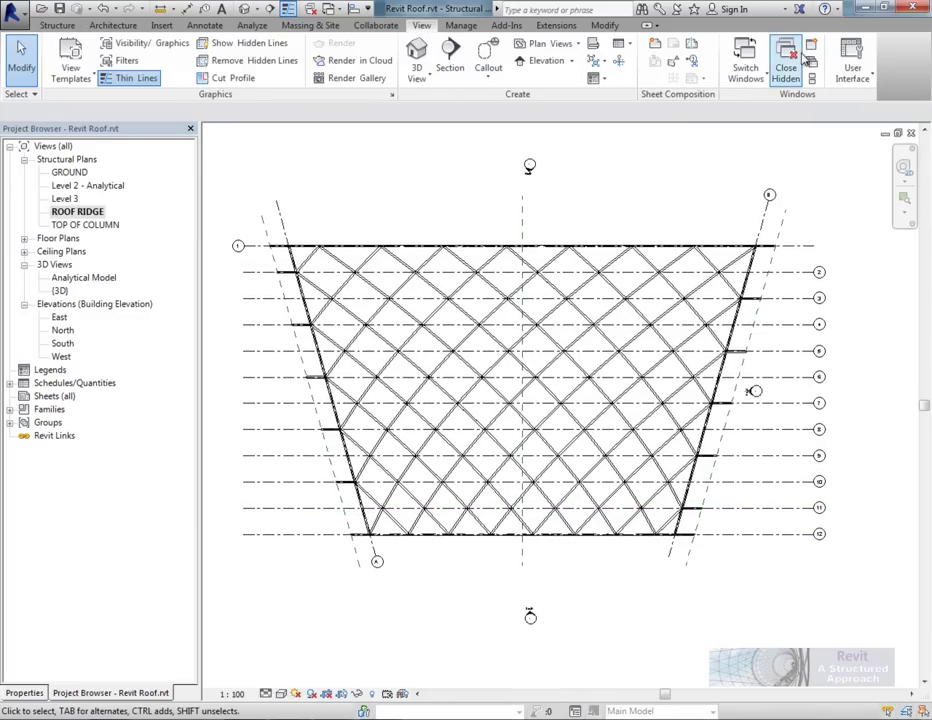
{"action": "left_click", "coordinate": [911, 134]}
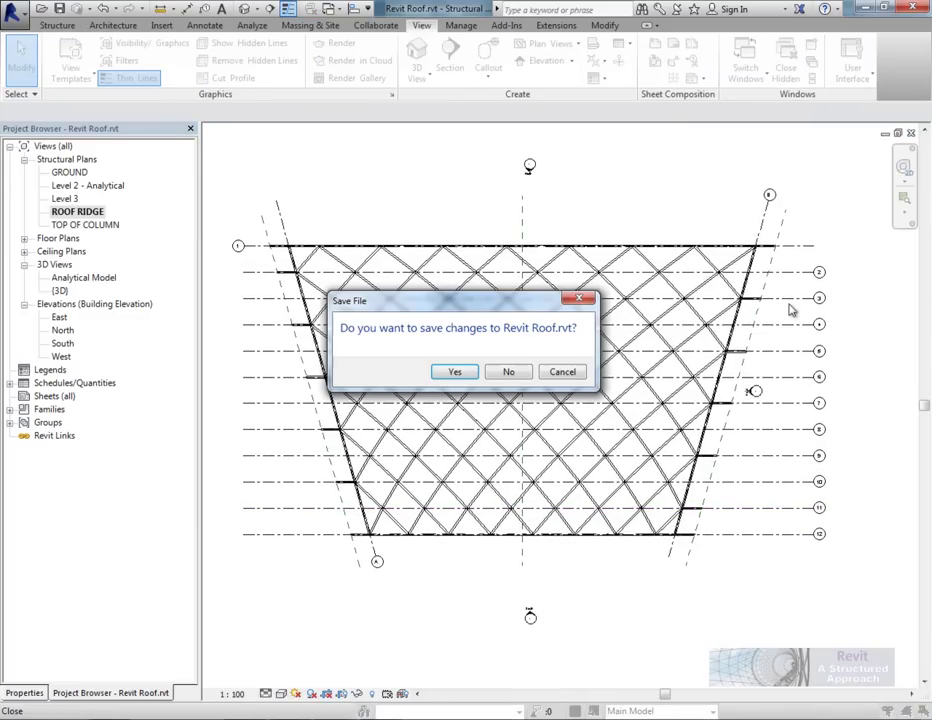
{"action": "left_click", "coordinate": [509, 371]}
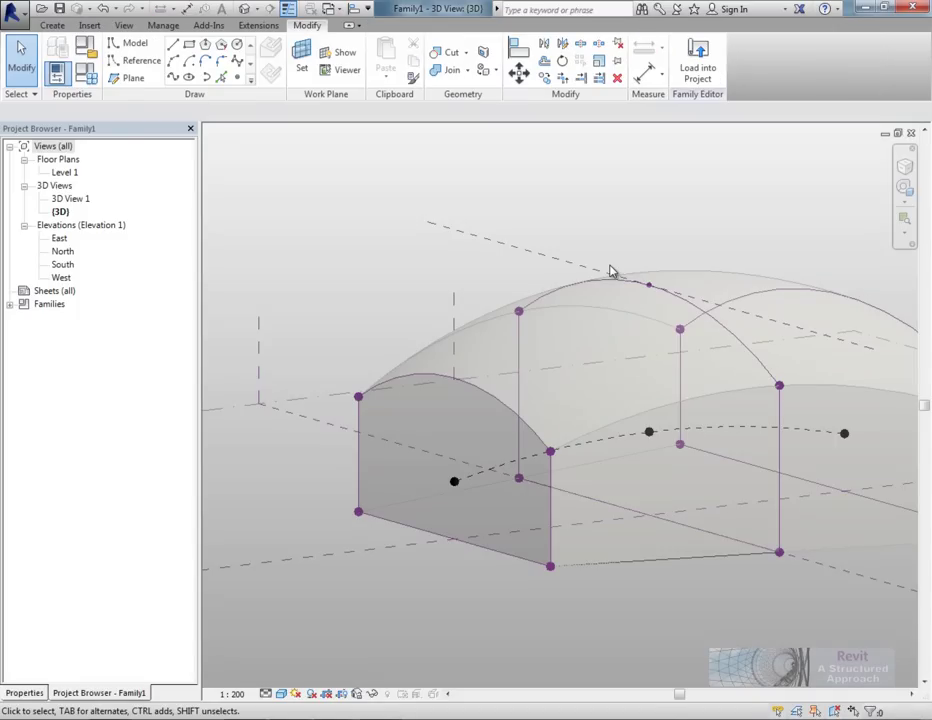
{"action": "left_click", "coordinate": [911, 134]}
{"action": "left_click", "coordinate": [517, 371]}
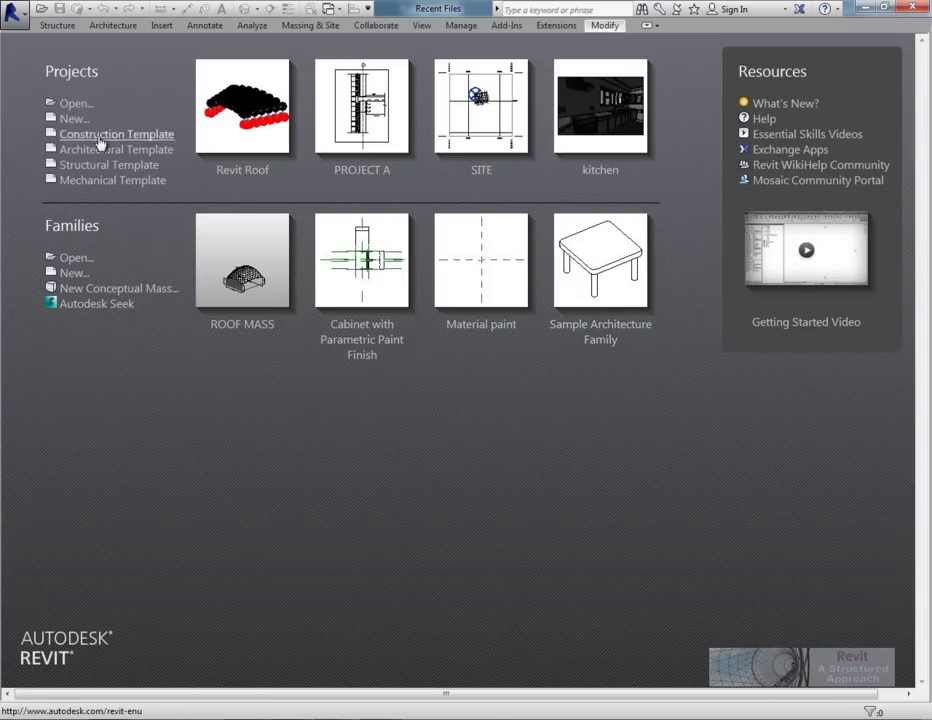
Create a new conceptual mass family from the Metric Mass.rft template.
{"action": "left_click", "coordinate": [18, 14]}
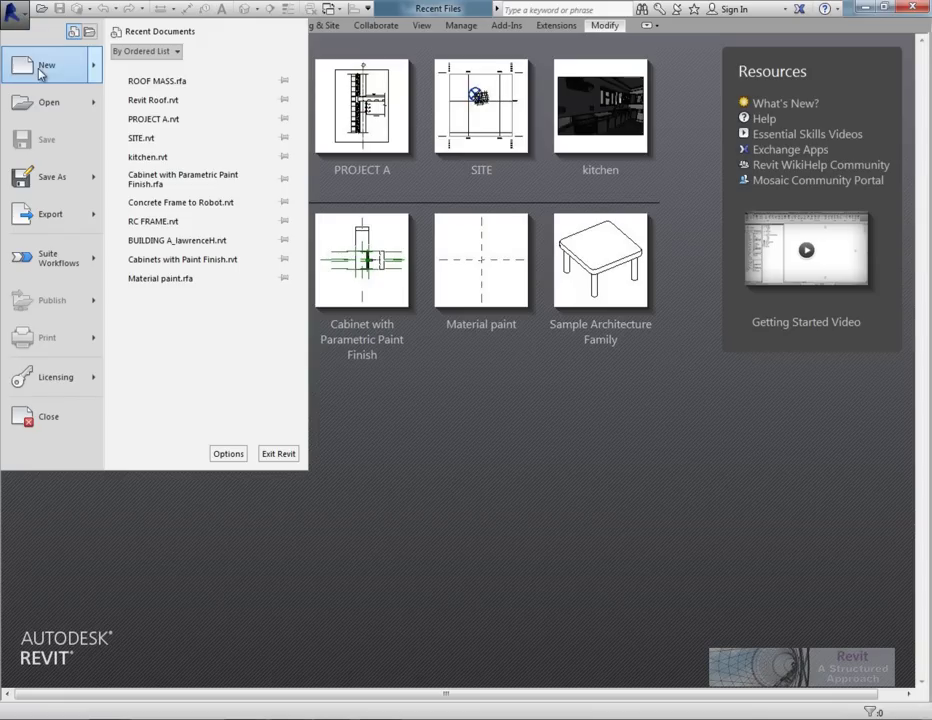
{"action": "mouse_move", "coordinate": [42, 70]}
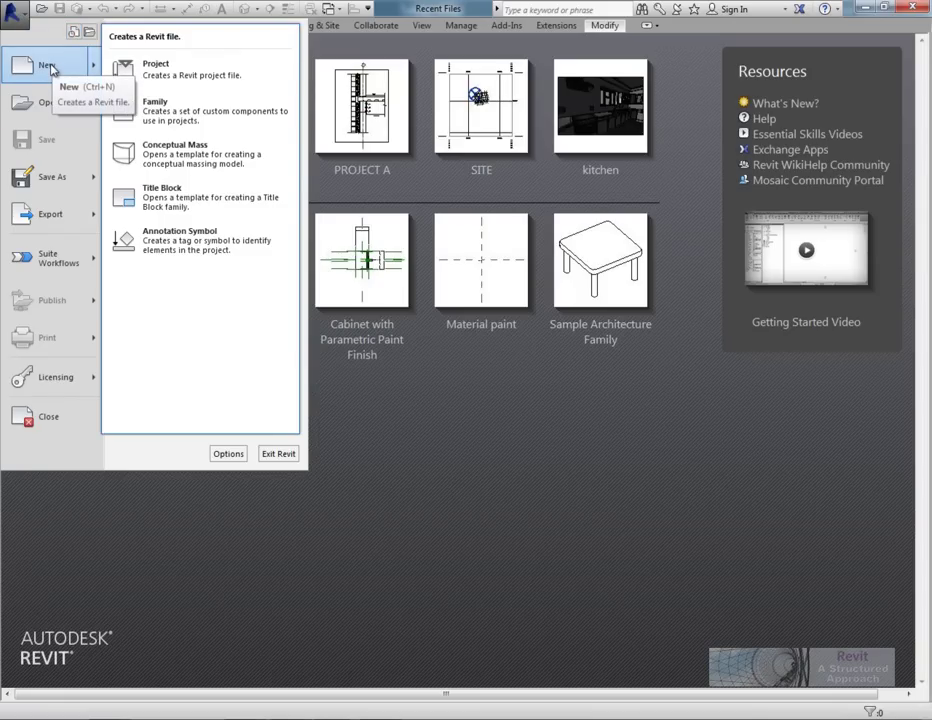
{"action": "left_click", "coordinate": [200, 160]}
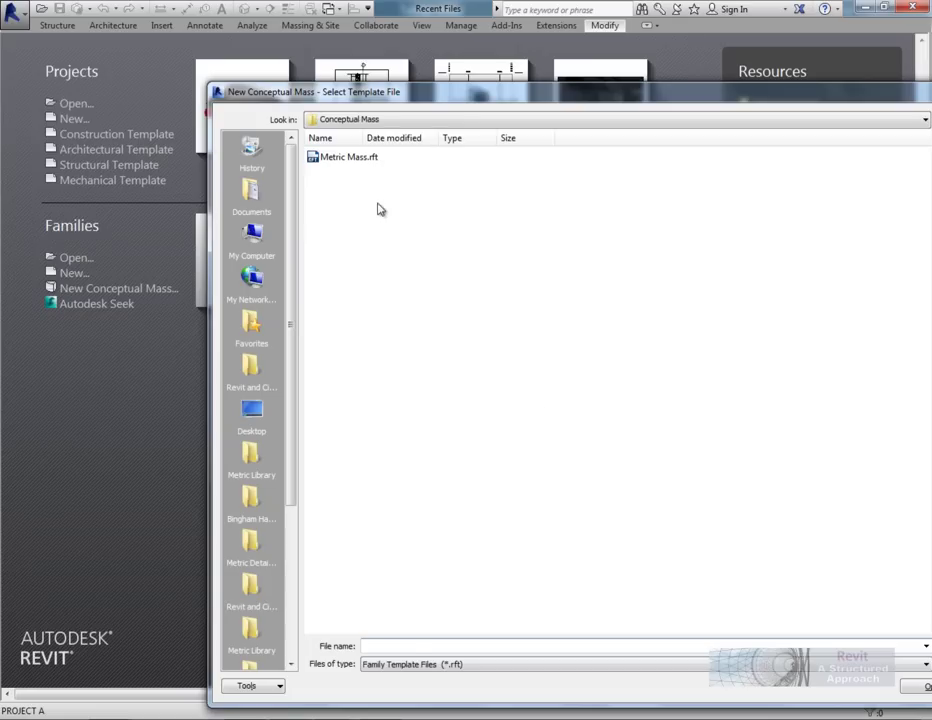
{"action": "left_click", "coordinate": [366, 157]}
{"action": "left_click_drag", "start_coordinate": [670, 97], "coordinate": [445, 58]}
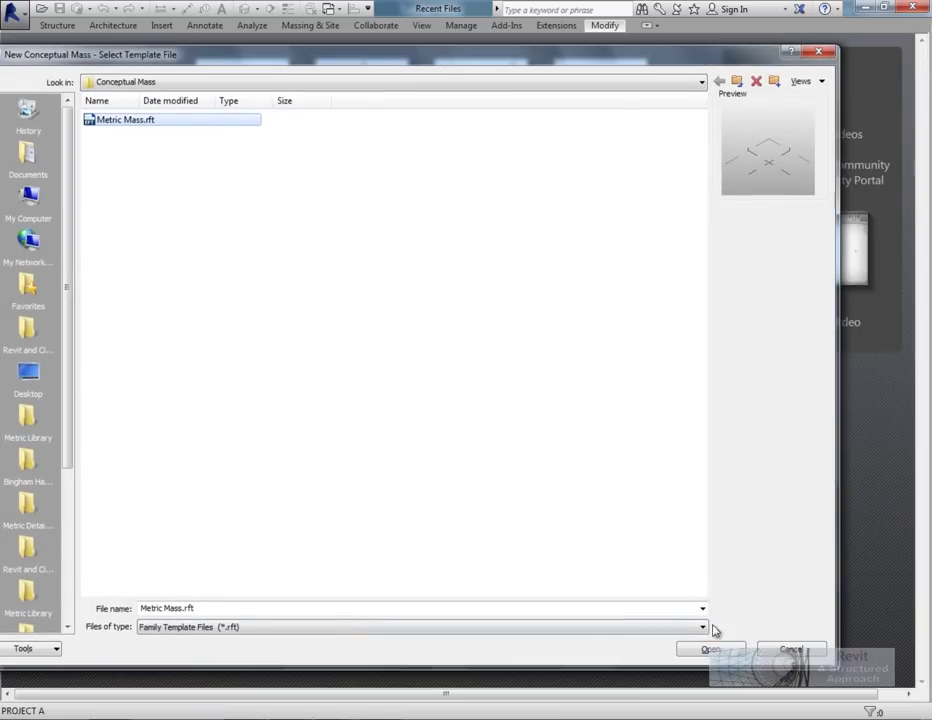
{"action": "left_click", "coordinate": [712, 650]}
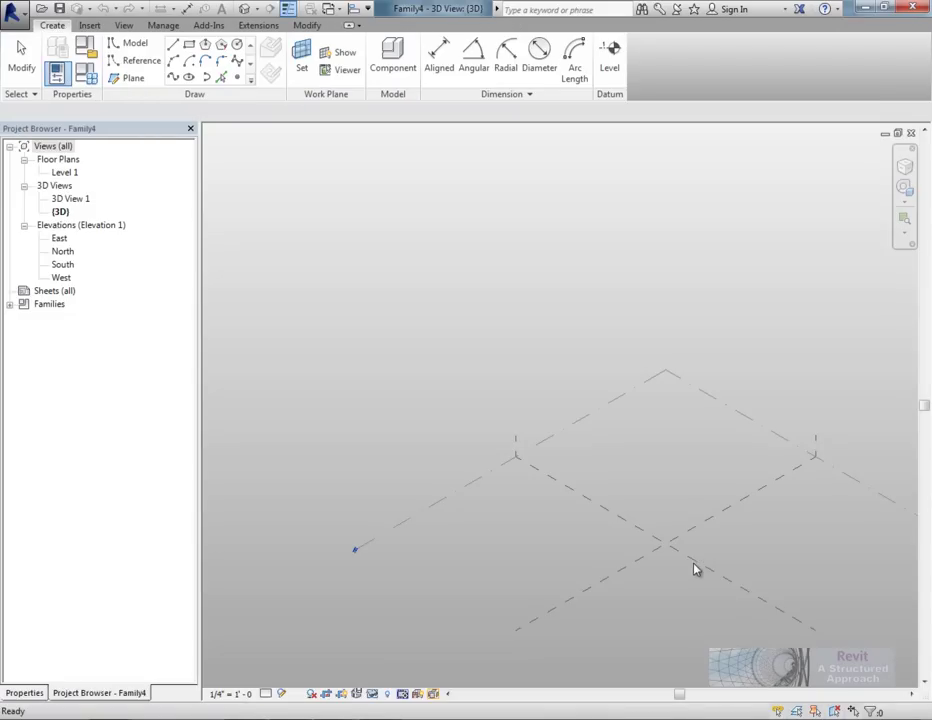
Open the Level 1 floor plan of the new mass family.
{"action": "middle_click_drag", "start_coordinate": [666, 545], "coordinate": [532, 381]}
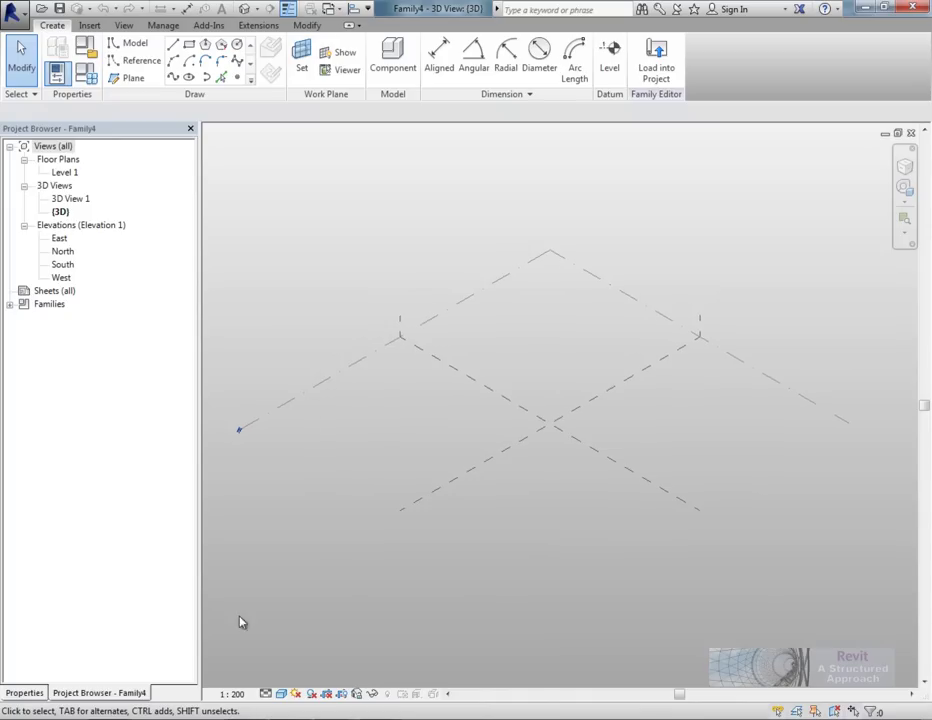
{"action": "middle_click_drag", "start_coordinate": [437, 547], "coordinate": [511, 520], "text": "ctrl"}
{"action": "left_click", "coordinate": [35, 694]}
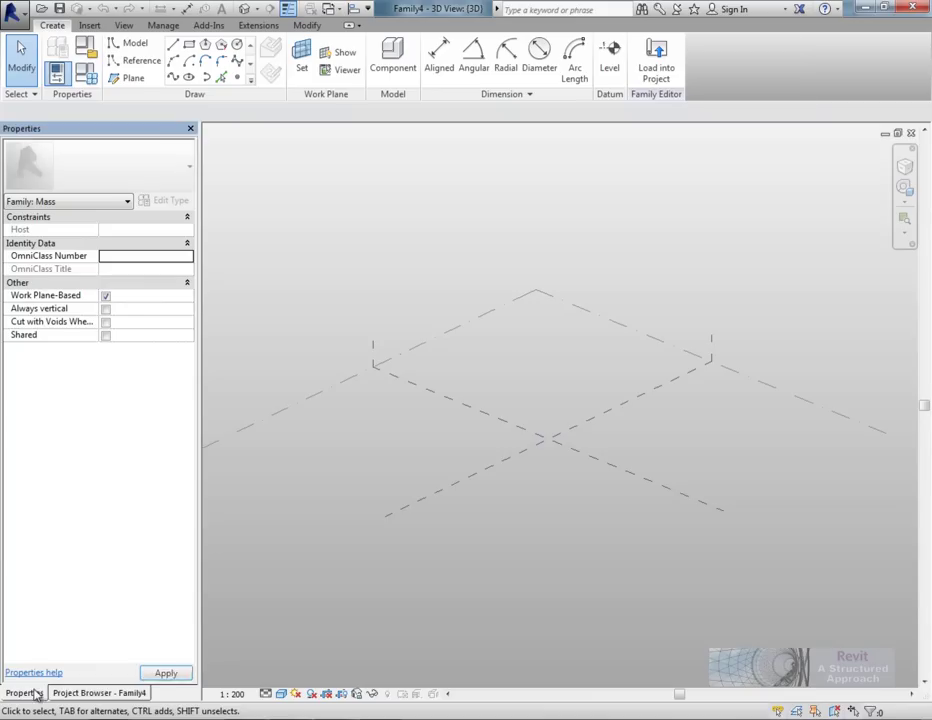
{"action": "left_click", "coordinate": [100, 693]}
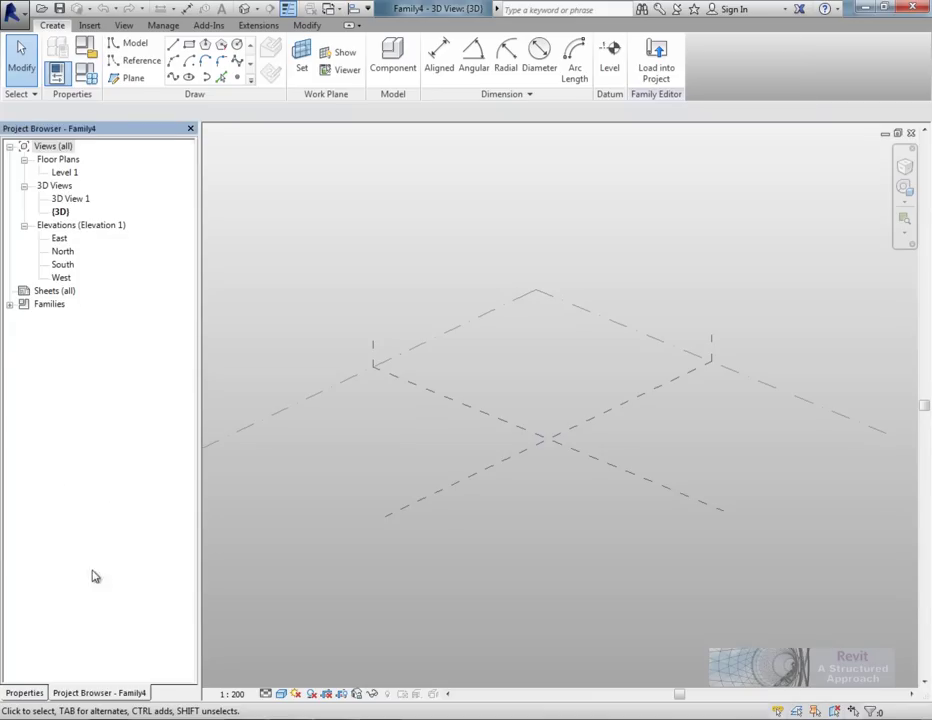
{"action": "double_click", "coordinate": [64, 173]}
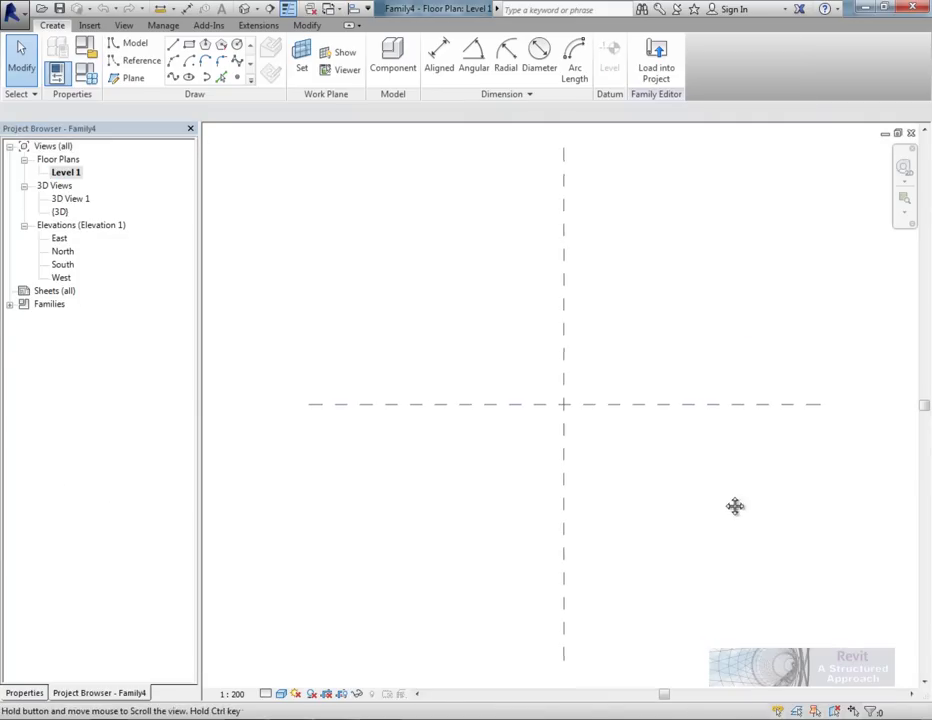
Draw two full-width horizontal reference planes, one about 20000 below the horizontal centre plane and one above it.
{"action": "middle_click_drag", "start_coordinate": [734, 505], "coordinate": [688, 471]}
{"action": "key", "text": "r"}
{"action": "key", "text": "p"}
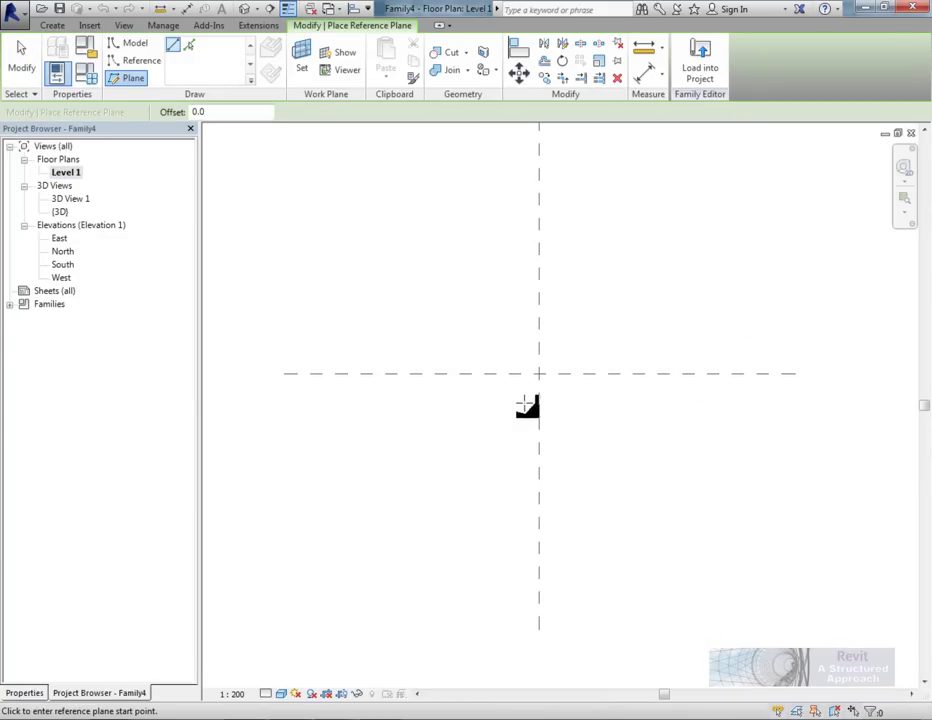
{"action": "middle_click_drag", "start_coordinate": [524, 397], "coordinate": [545, 403]}
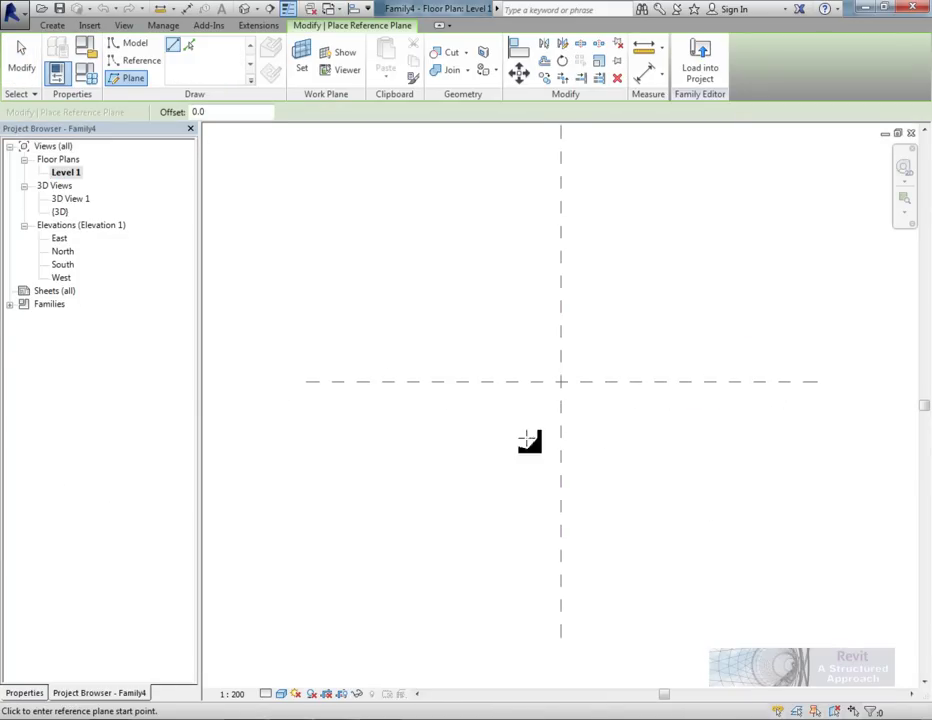
{"action": "left_click", "coordinate": [308, 488]}
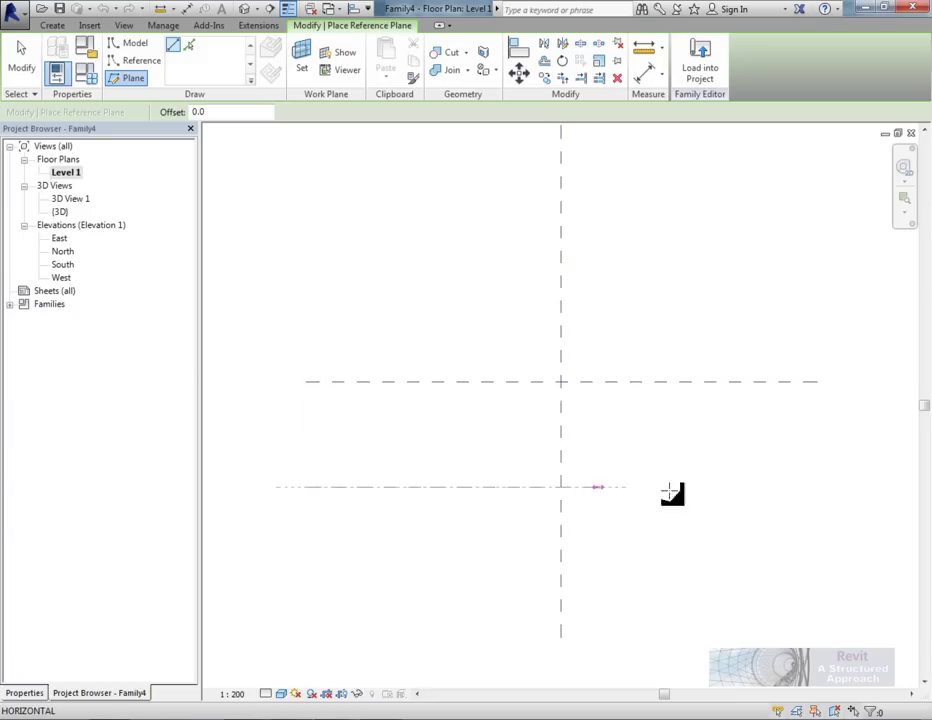
{"action": "left_click", "coordinate": [818, 488]}
{"action": "left_click", "coordinate": [306, 297]}
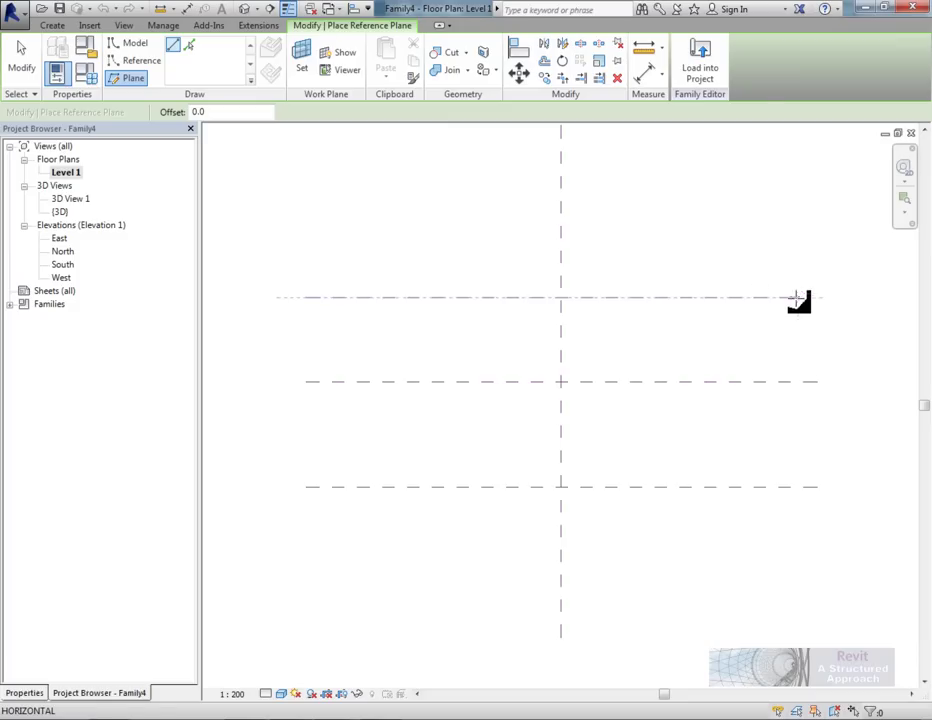
{"action": "left_click", "coordinate": [813, 297]}
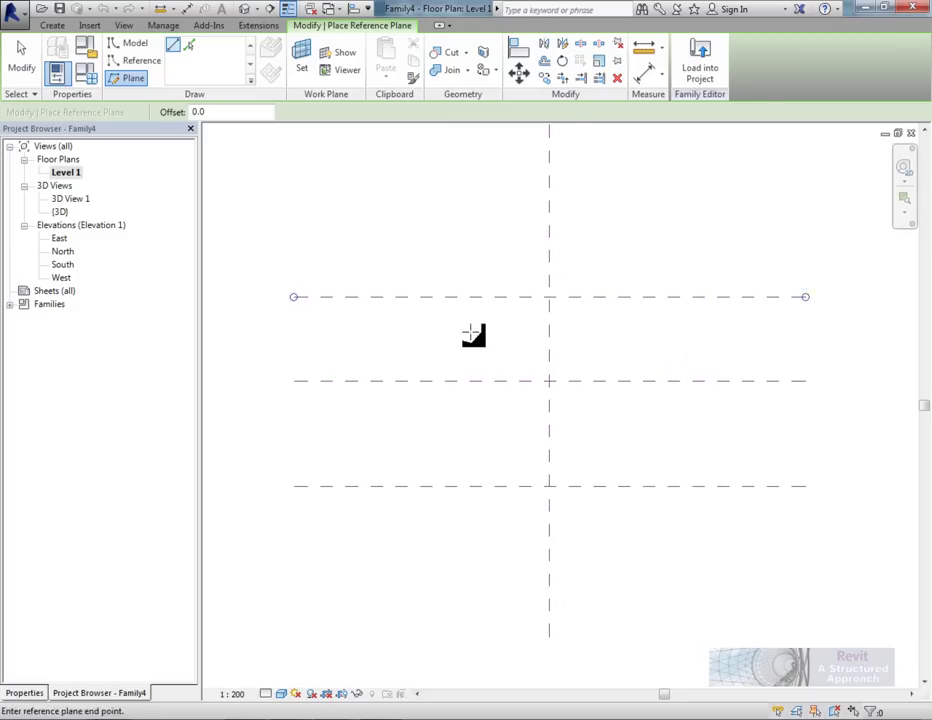
Draw four short upright reference planes, two crossing the upper horizontal plane and two crossing the lower one, on either side of the centre.
{"action": "left_click", "coordinate": [466, 250]}
{"action": "left_click", "coordinate": [638, 344]}
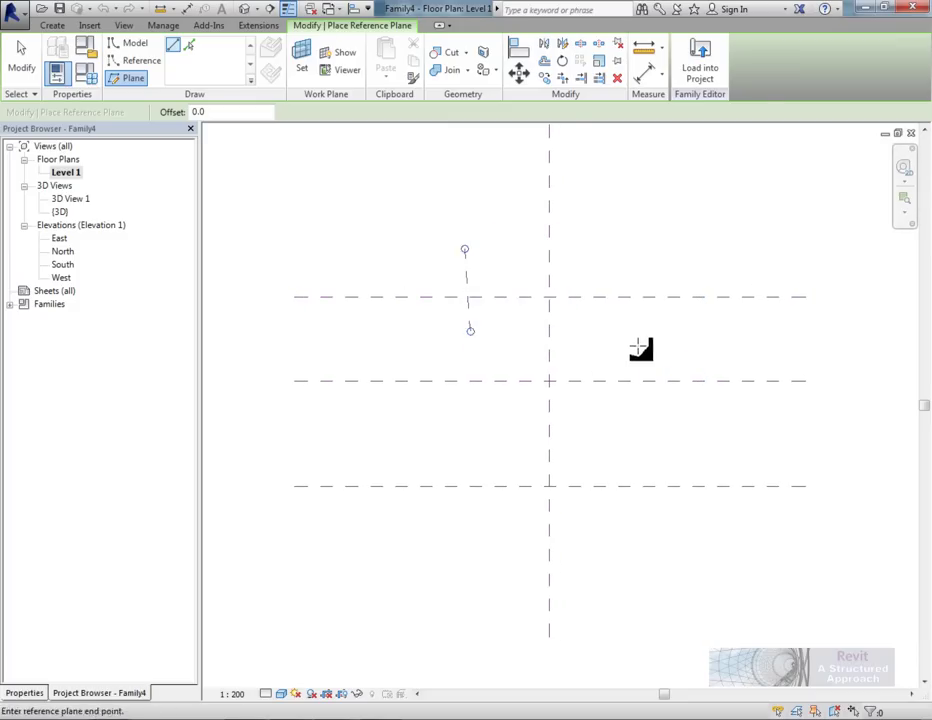
{"action": "left_click", "coordinate": [637, 262]}
{"action": "left_click", "coordinate": [425, 531]}
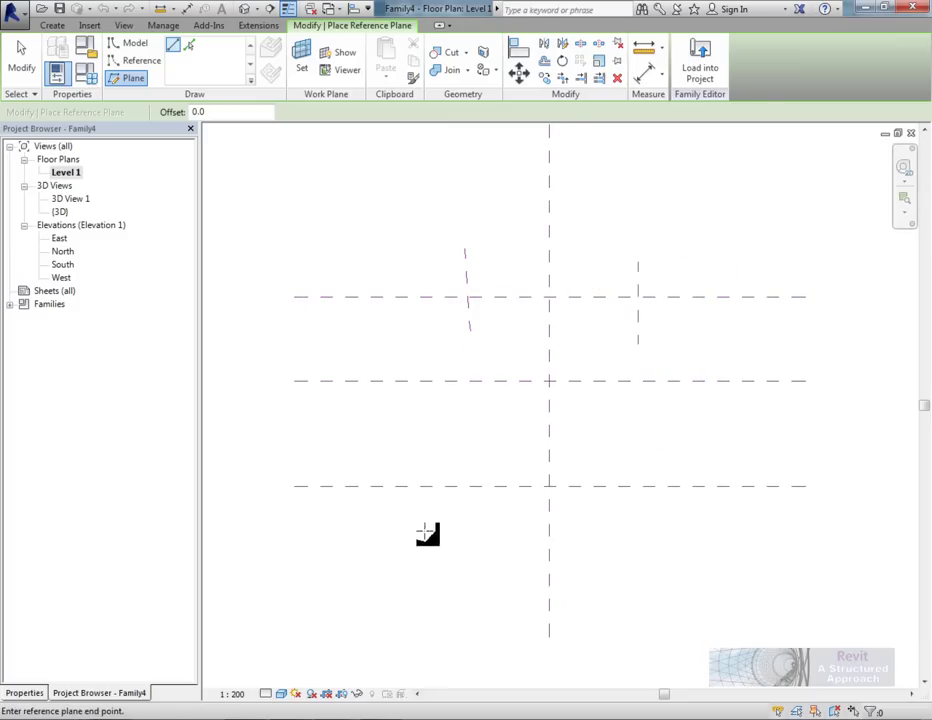
{"action": "left_click", "coordinate": [425, 432]}
{"action": "left_click", "coordinate": [700, 432]}
{"action": "left_click", "coordinate": [703, 450]}
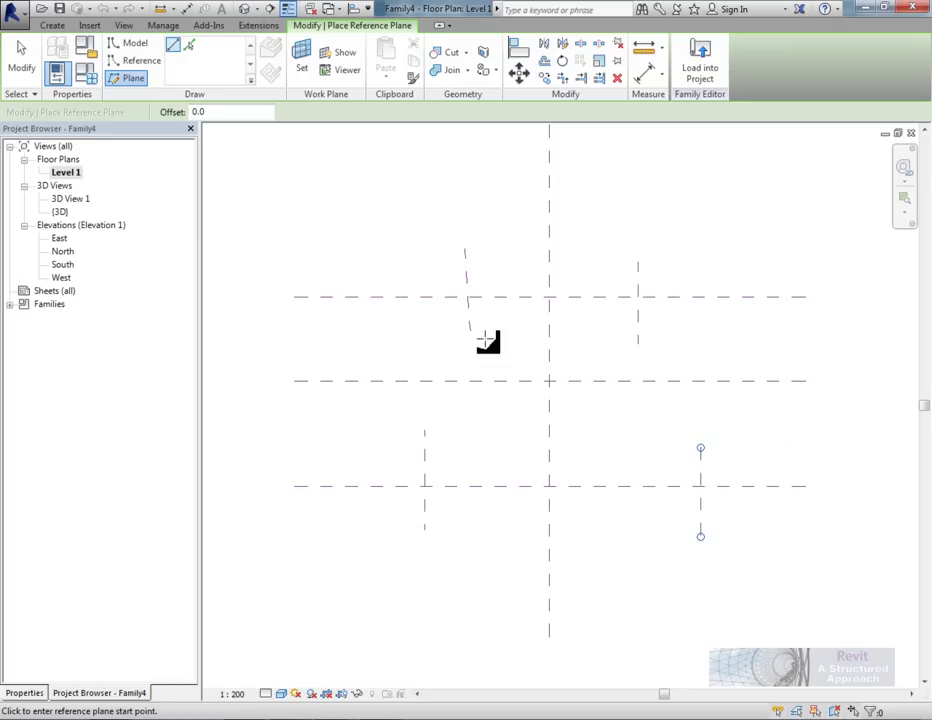
{"action": "key", "text": "Escape"}
{"action": "key", "text": "Escape"}
Set the angle of the slanted short reference plane at the upper left to 90°.
{"action": "left_click", "coordinate": [472, 318]}
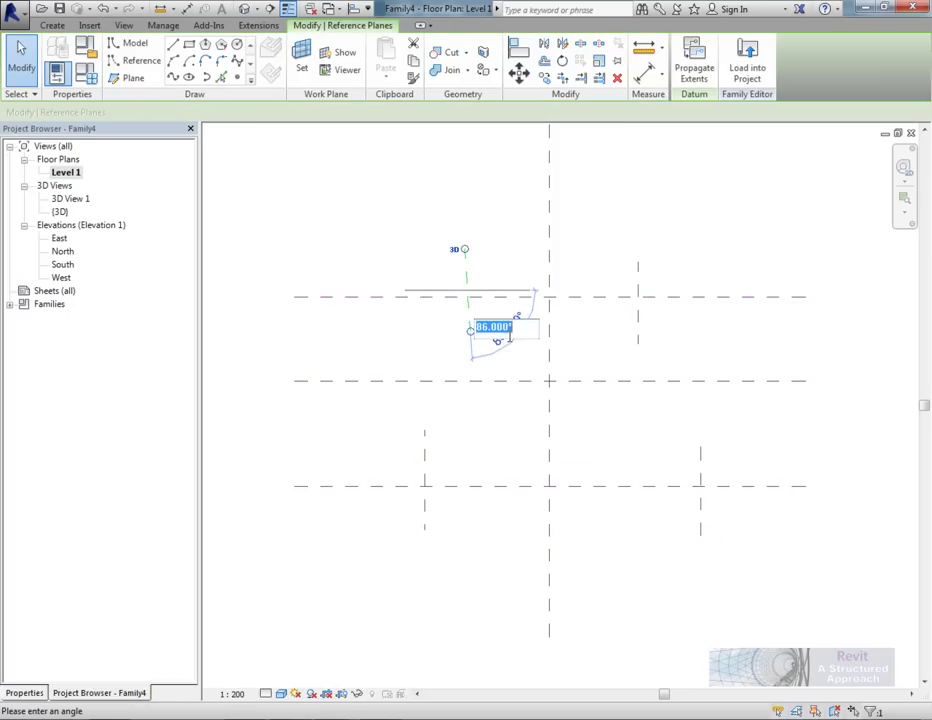
{"action": "type", "text": "90"}
{"action": "key", "text": "Return"}
{"action": "key", "text": "Escape"}
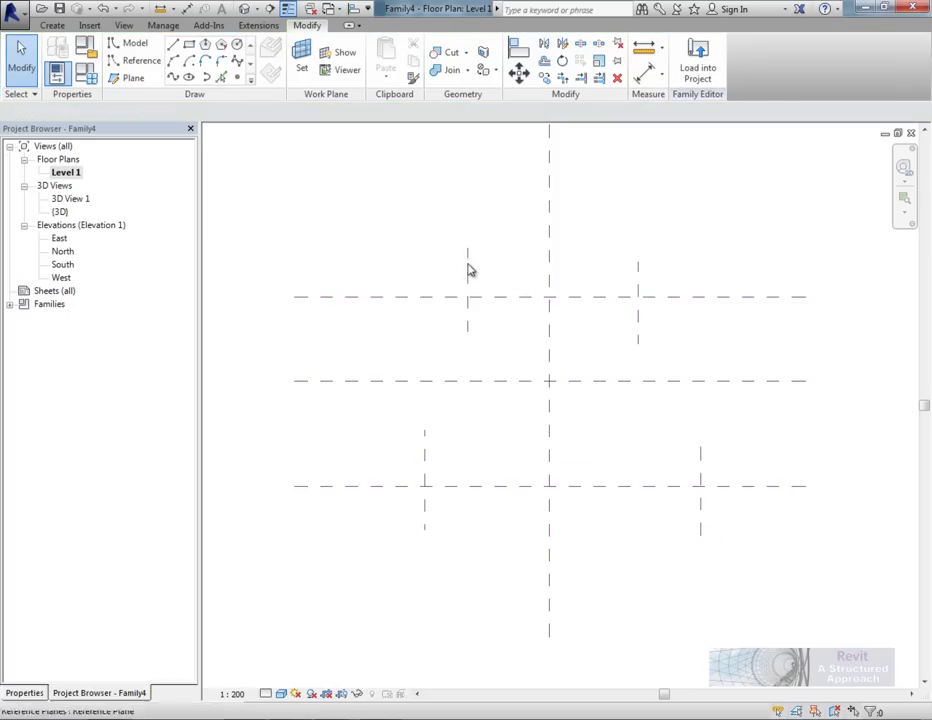
Set the upper-left short reference plane 12000 from the vertical centre plane.
{"action": "left_click", "coordinate": [467, 270]}
{"action": "left_click", "coordinate": [510, 256]}
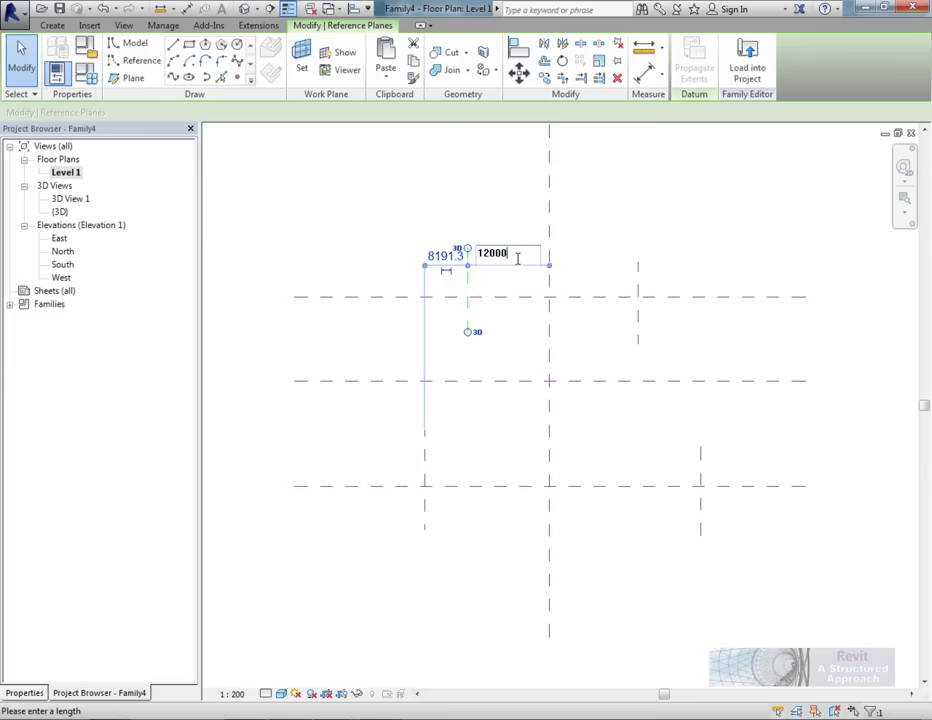
{"action": "type", "text": "12000"}
{"action": "key", "text": "Return"}
Set the upper-right short reference plane 12000 from the vertical centre plane.
{"action": "left_click", "coordinate": [638, 282]}
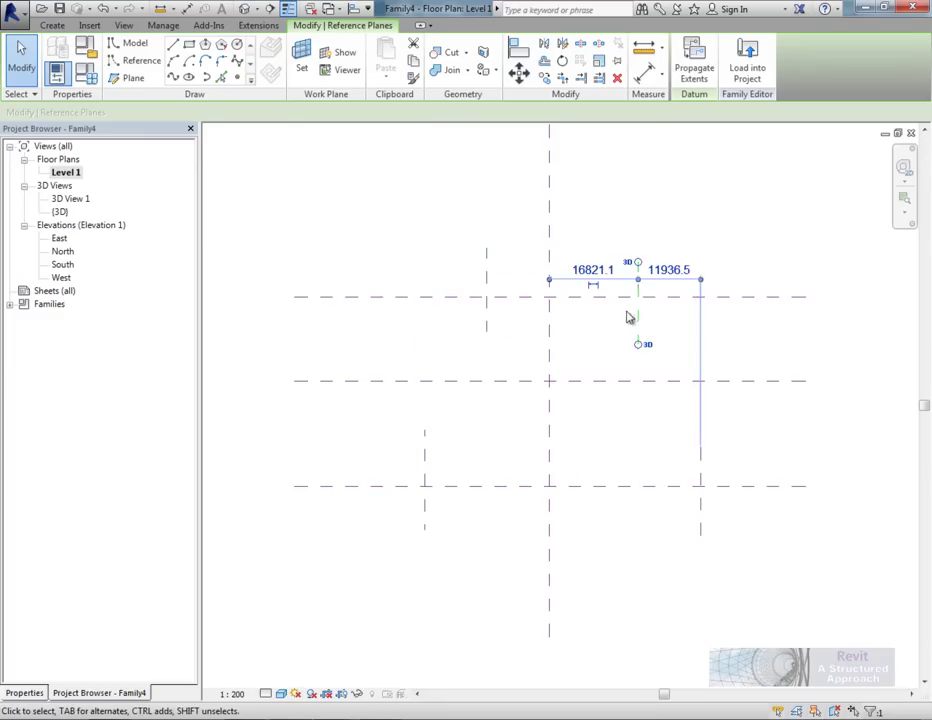
{"action": "left_click", "coordinate": [591, 267]}
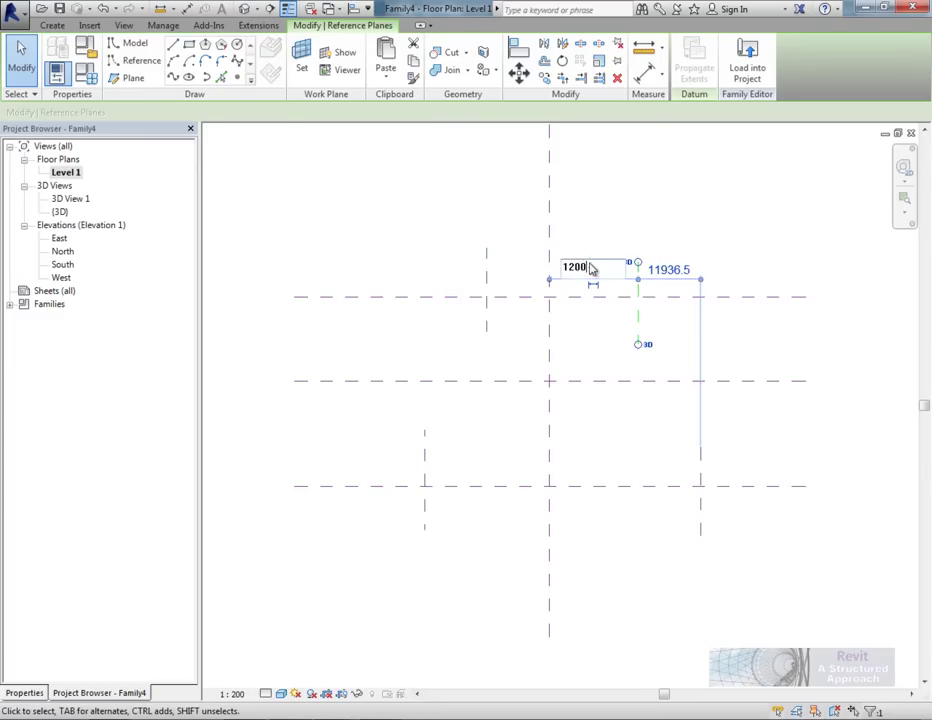
{"action": "type", "text": "1200"}
{"action": "key", "text": "Return"}
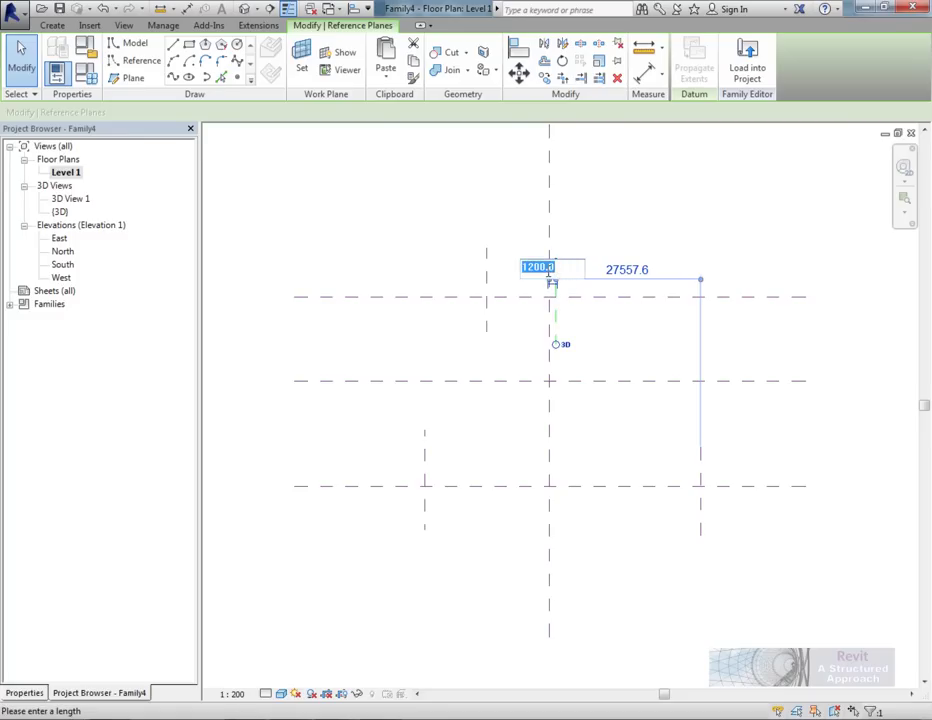
{"action": "type", "text": "0"}
{"action": "key", "text": "Return"}
{"action": "left_click", "coordinate": [475, 444]}
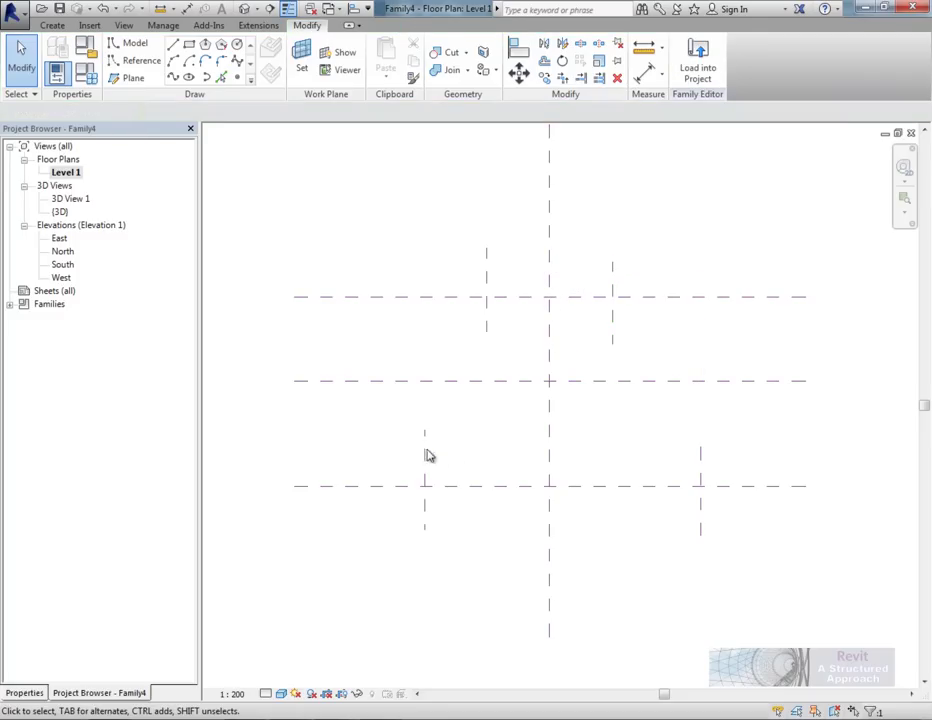
Set the lower-left short reference plane 18000 from the vertical centre plane.
{"action": "left_click", "coordinate": [425, 454]}
{"action": "left_click", "coordinate": [499, 443]}
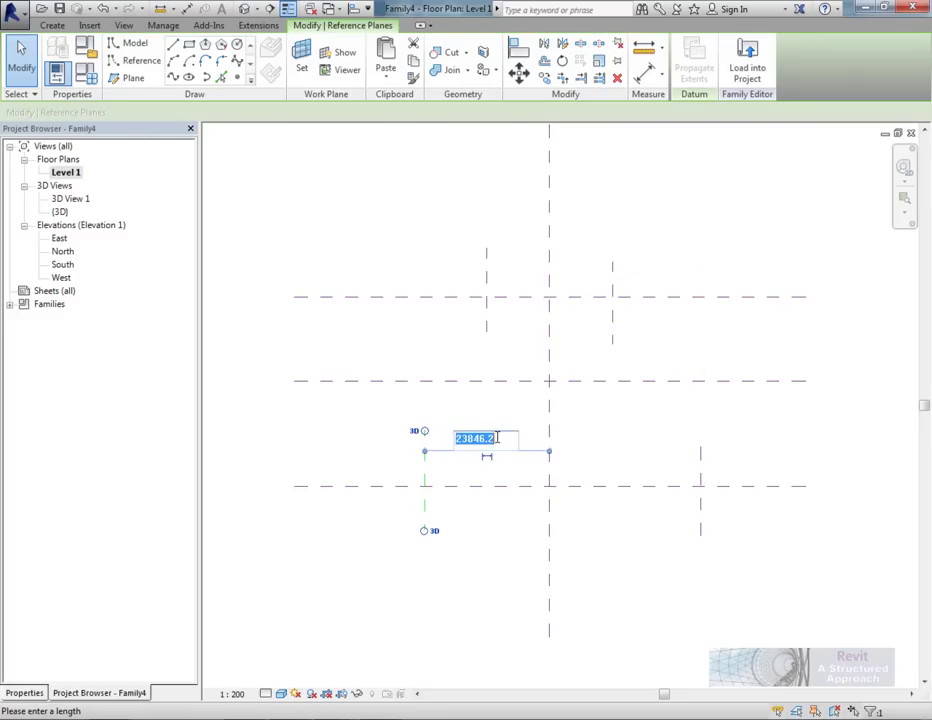
{"action": "type", "text": "18000"}
{"action": "key", "text": "Return"}
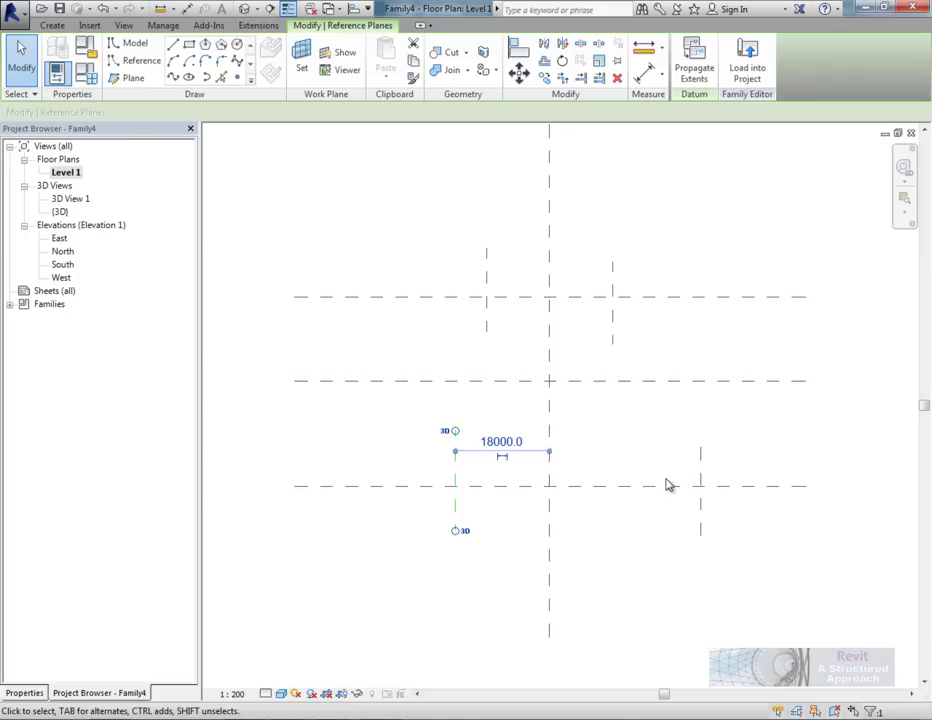
Set the lower-right short reference plane 18000 from the vertical centre plane.
{"action": "left_click", "coordinate": [700, 476]}
{"action": "left_click", "coordinate": [626, 460]}
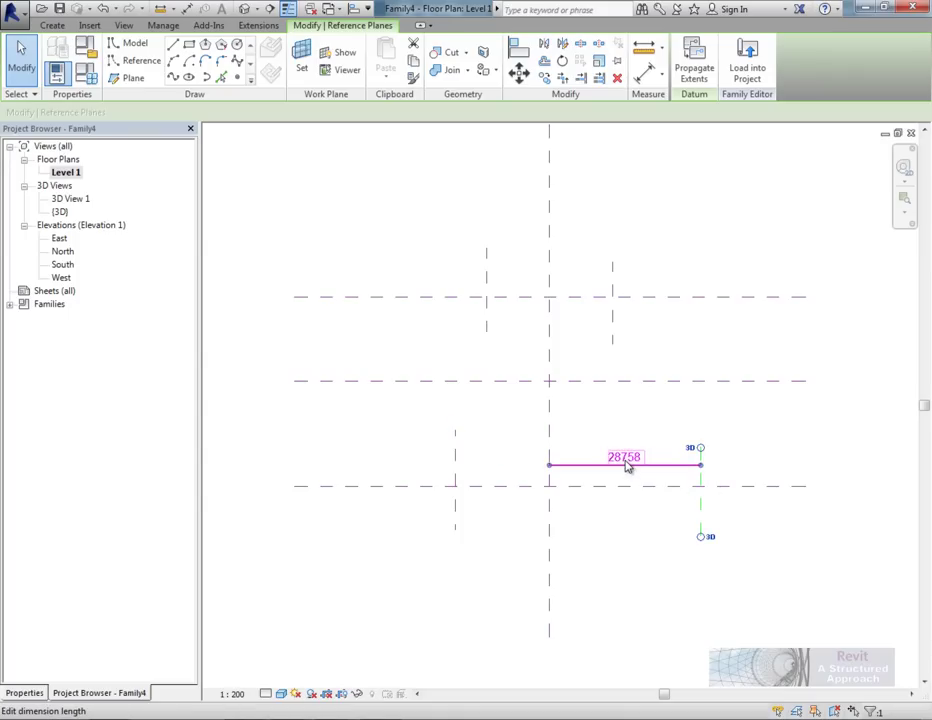
{"action": "left_click", "coordinate": [624, 456]}
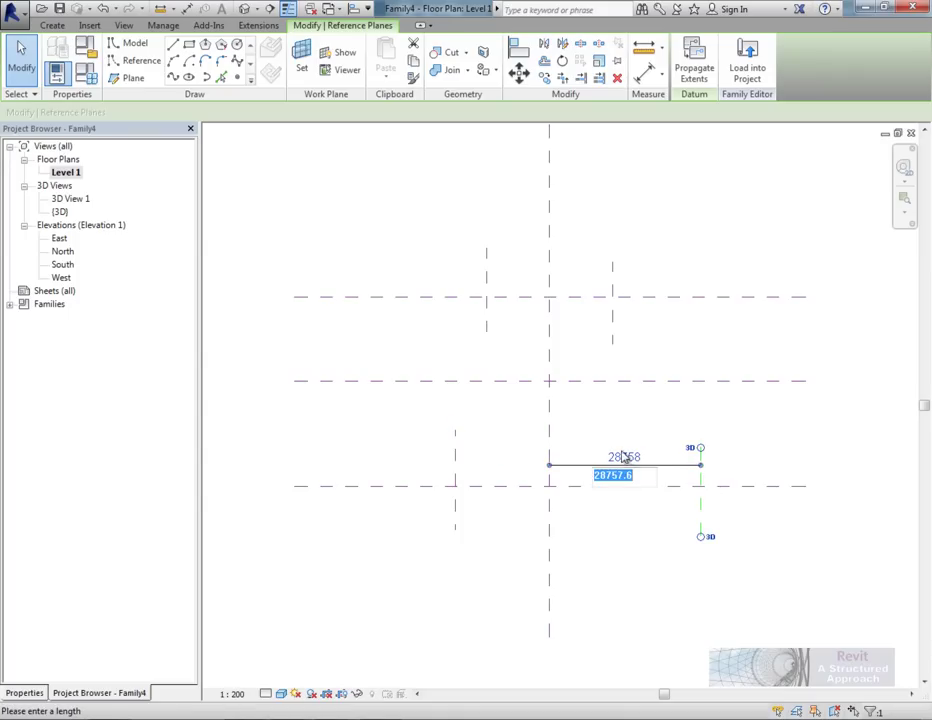
{"action": "type", "text": "18000"}
{"action": "key", "text": "Return"}
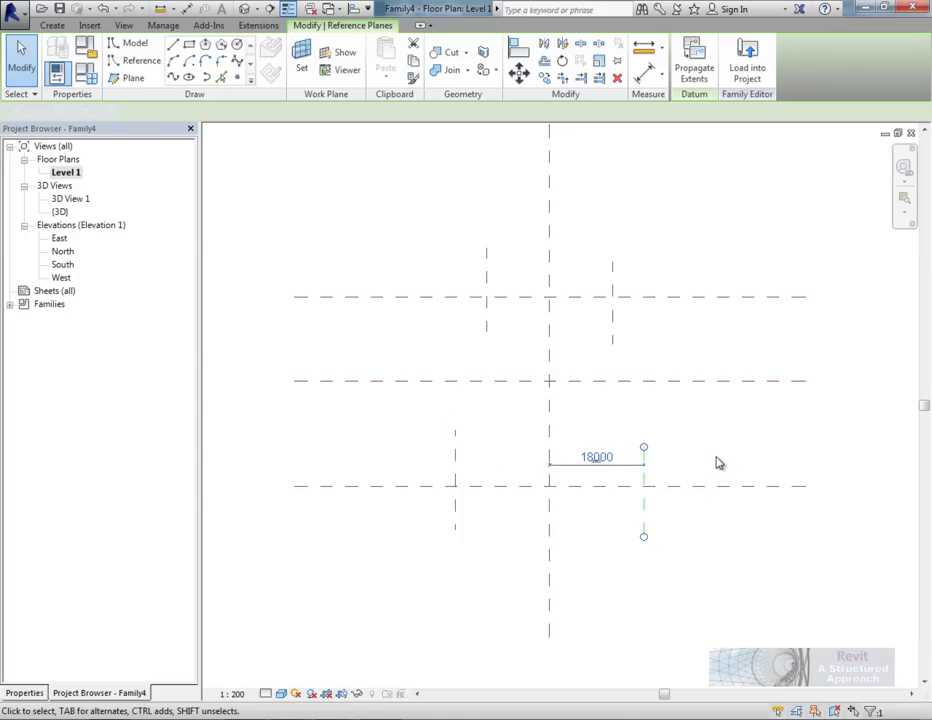
{"action": "left_click", "coordinate": [717, 463]}
{"action": "middle_click_drag", "start_coordinate": [624, 468], "coordinate": [588, 457]}
{"action": "left_click", "coordinate": [609, 449]}
{"action": "key", "text": "Delete"}
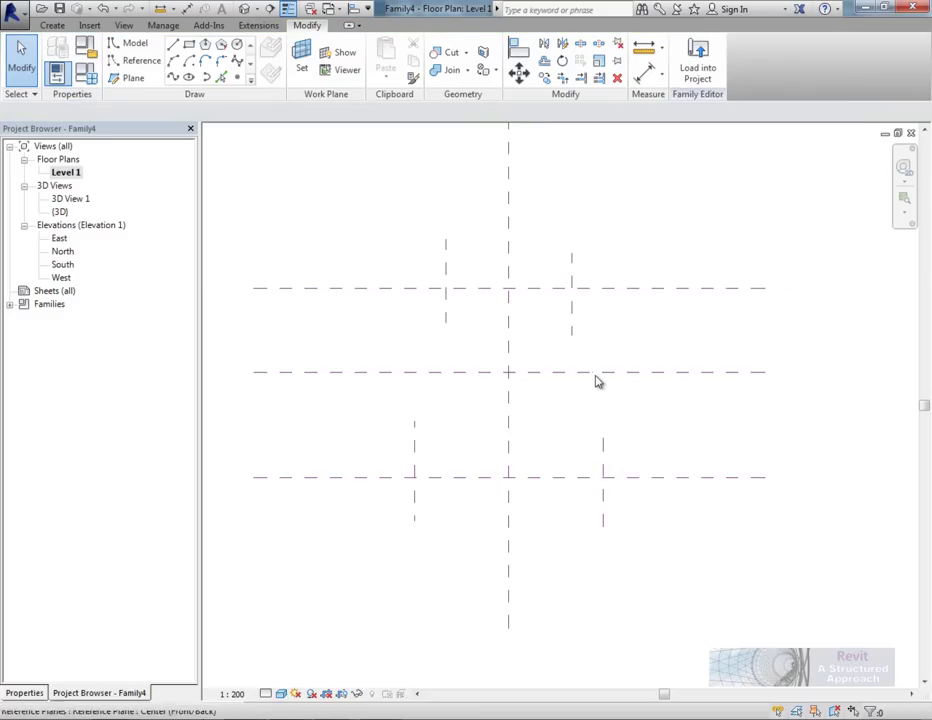
Set the lower horizontal reference plane 18000 from the central horizontal plane.
{"action": "left_click", "coordinate": [600, 479]}
{"action": "left_click", "coordinate": [654, 428]}
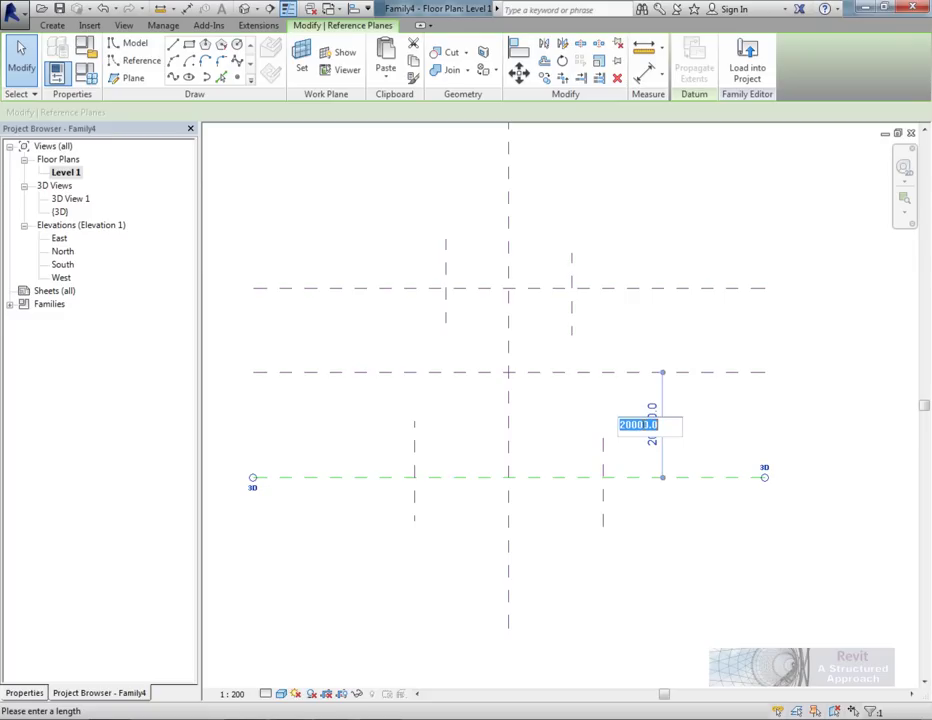
{"action": "type", "text": "16000"}
{"action": "key", "text": "Return"}
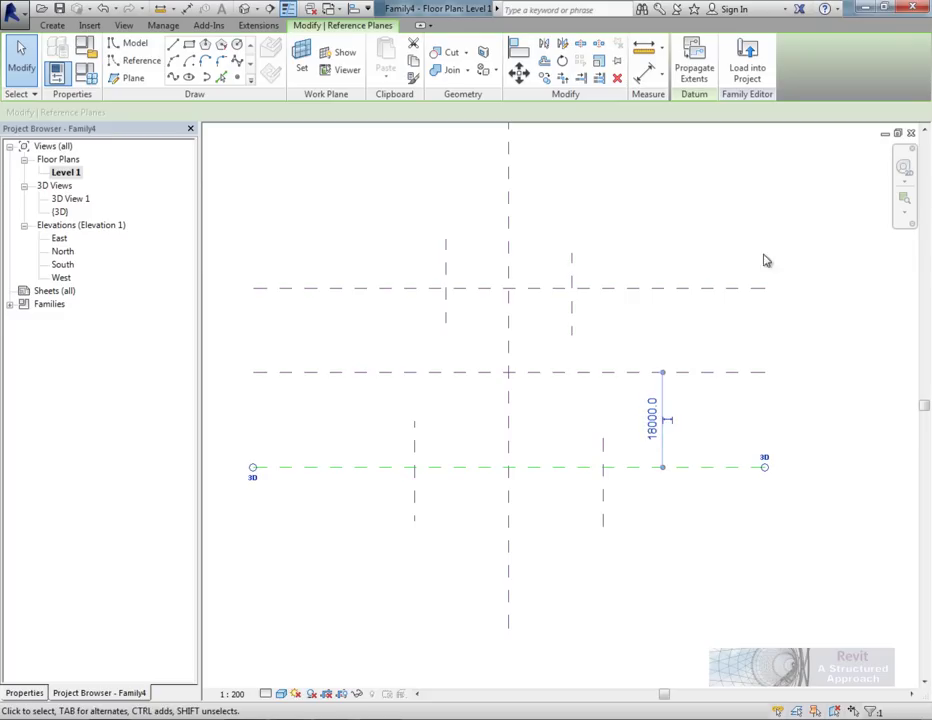
Set the upper horizontal reference plane 18000 from the central horizontal plane.
{"action": "left_click", "coordinate": [751, 290]}
{"action": "left_click", "coordinate": [663, 326]}
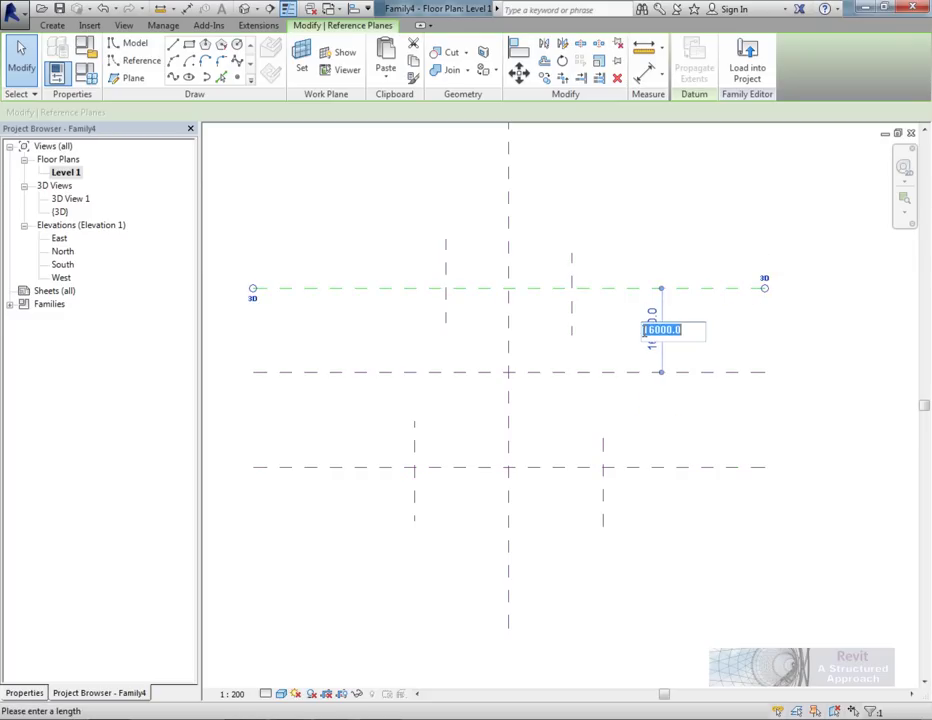
{"action": "type", "text": "18000"}
{"action": "key", "text": "Return"}
{"action": "left_click", "coordinate": [672, 239]}
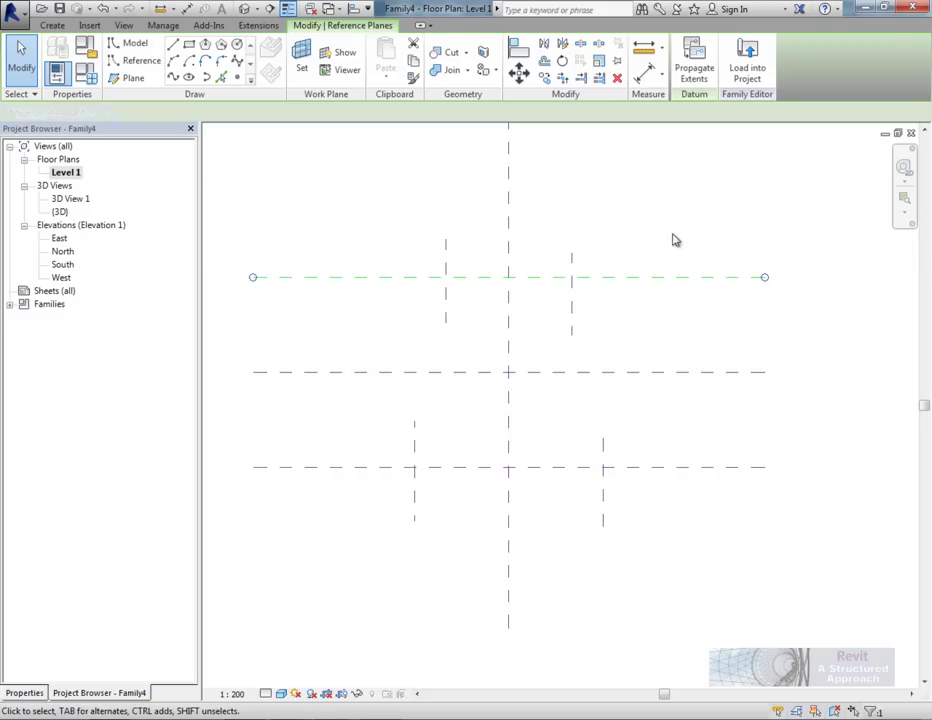
{"action": "left_click", "coordinate": [573, 262]}
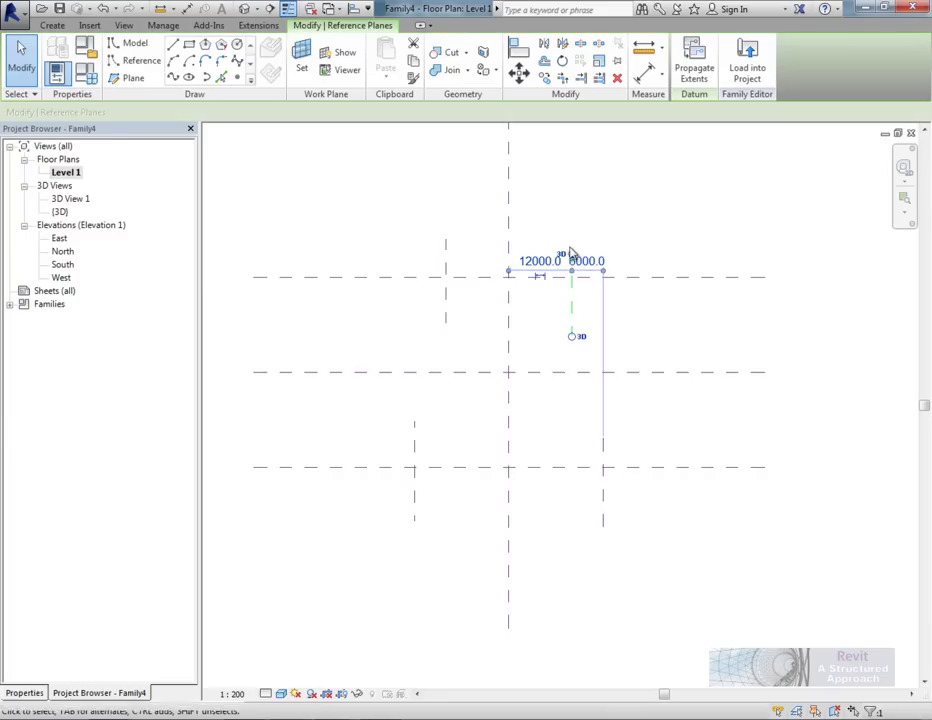
{"action": "left_click", "coordinate": [582, 259]}
{"action": "key", "text": "Escape"}
{"action": "left_click", "coordinate": [591, 212]}
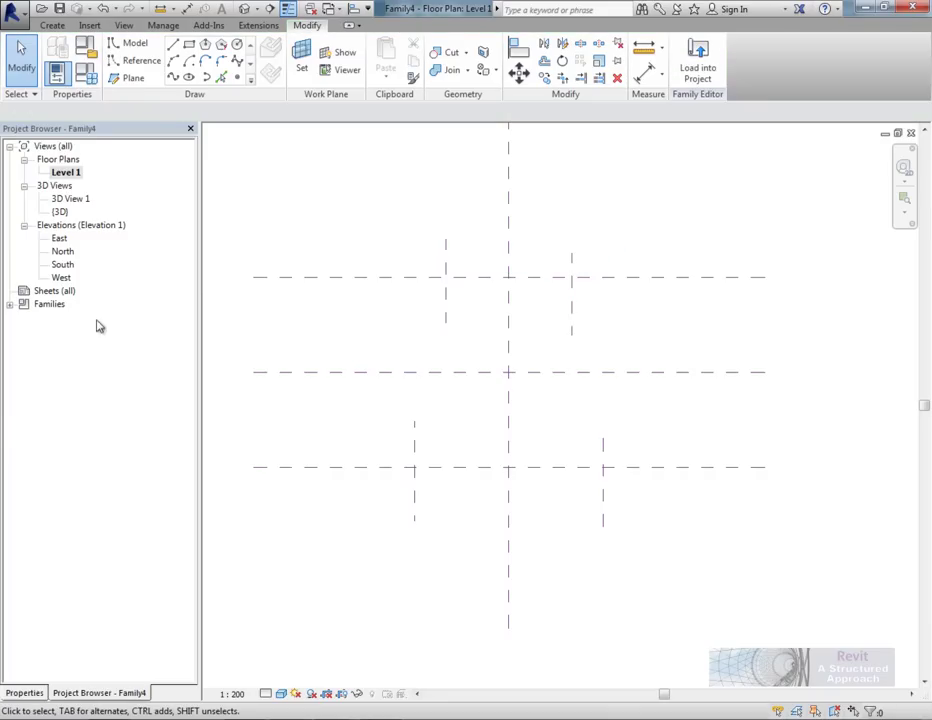
Open the {3D} view and set the front long reference plane, crossed by the 18000 offset planes, as the work plane.
{"action": "double_click", "coordinate": [60, 212]}
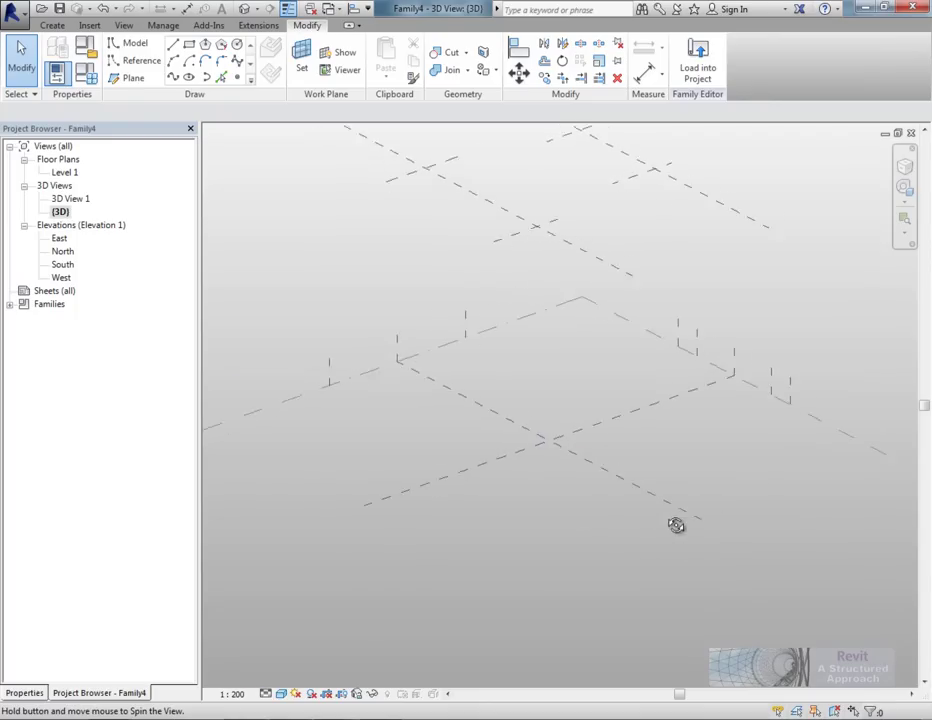
{"action": "middle_click_drag", "start_coordinate": [676, 525], "coordinate": [575, 234], "text": "shift"}
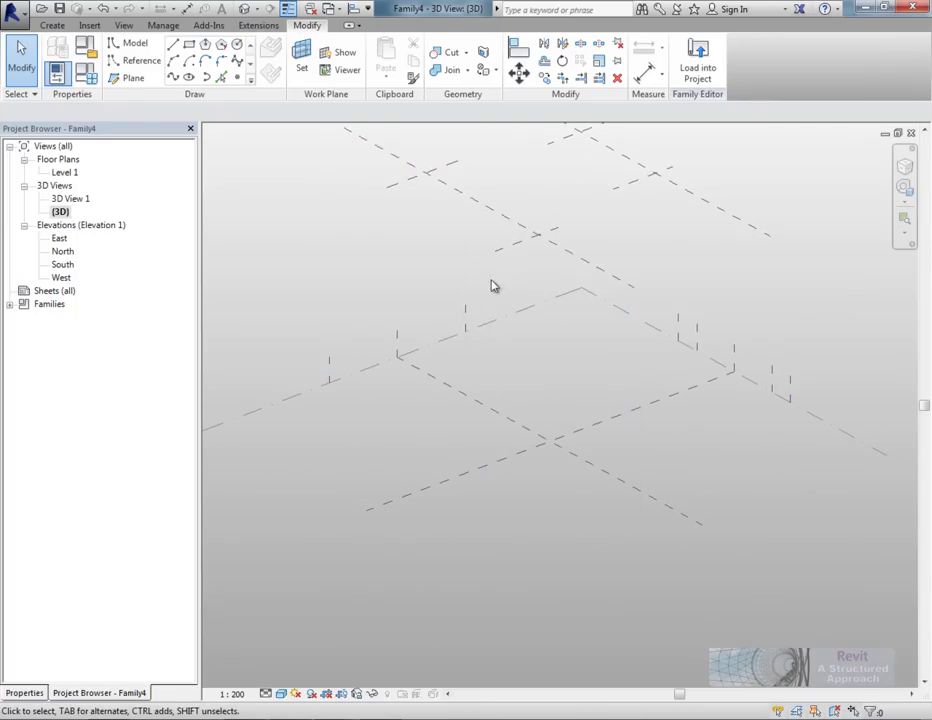
{"action": "middle_click_drag", "start_coordinate": [493, 285], "coordinate": [598, 357], "text": "shift"}
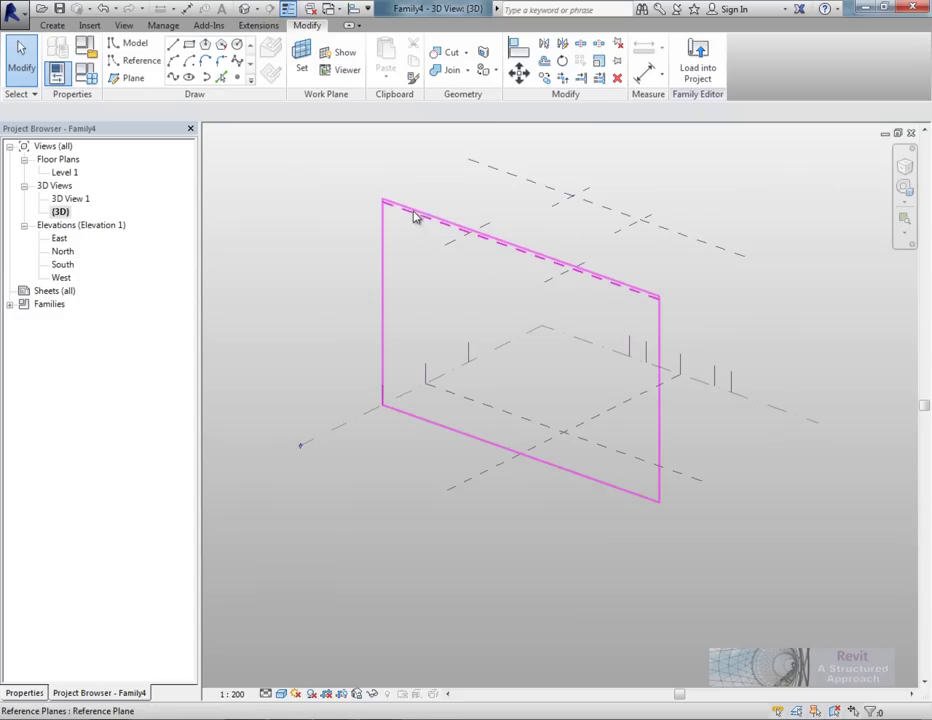
{"action": "left_click", "coordinate": [303, 62]}
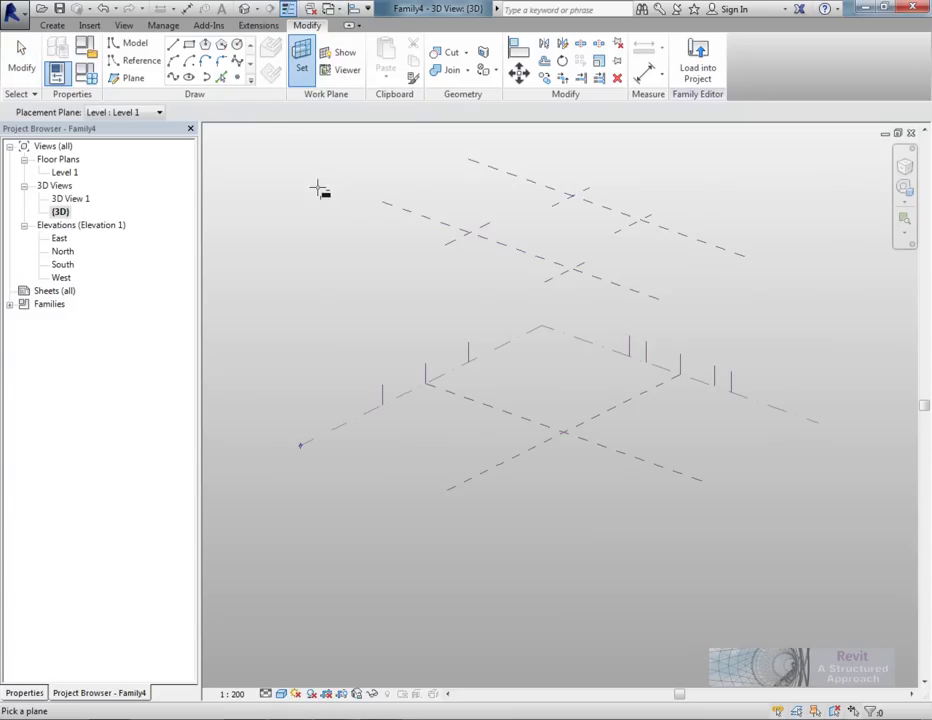
{"action": "left_click", "coordinate": [422, 219]}
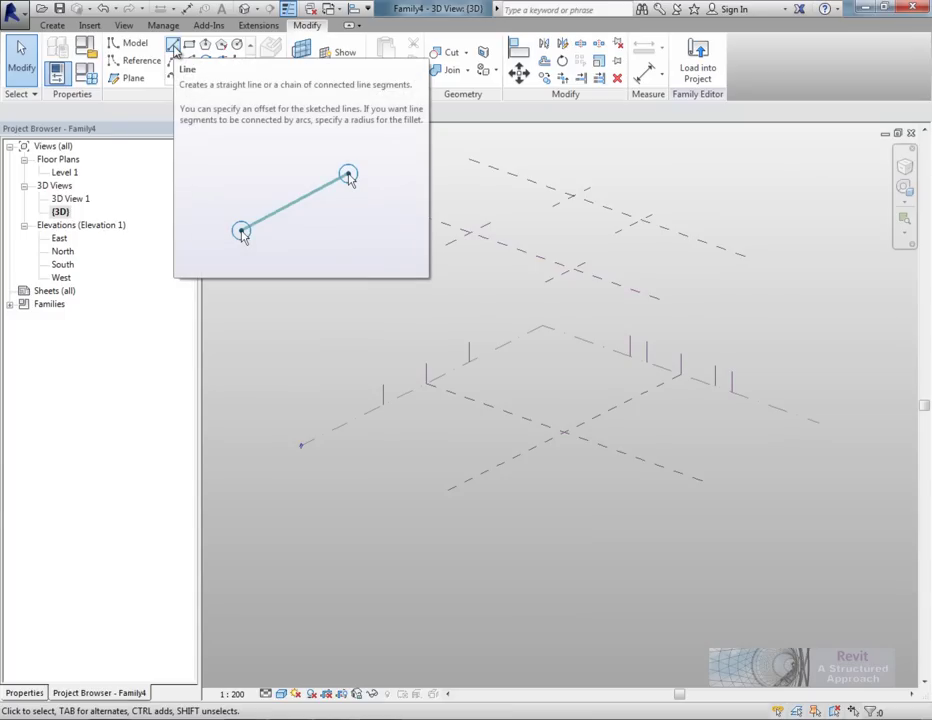
{"action": "left_click", "coordinate": [172, 48]}
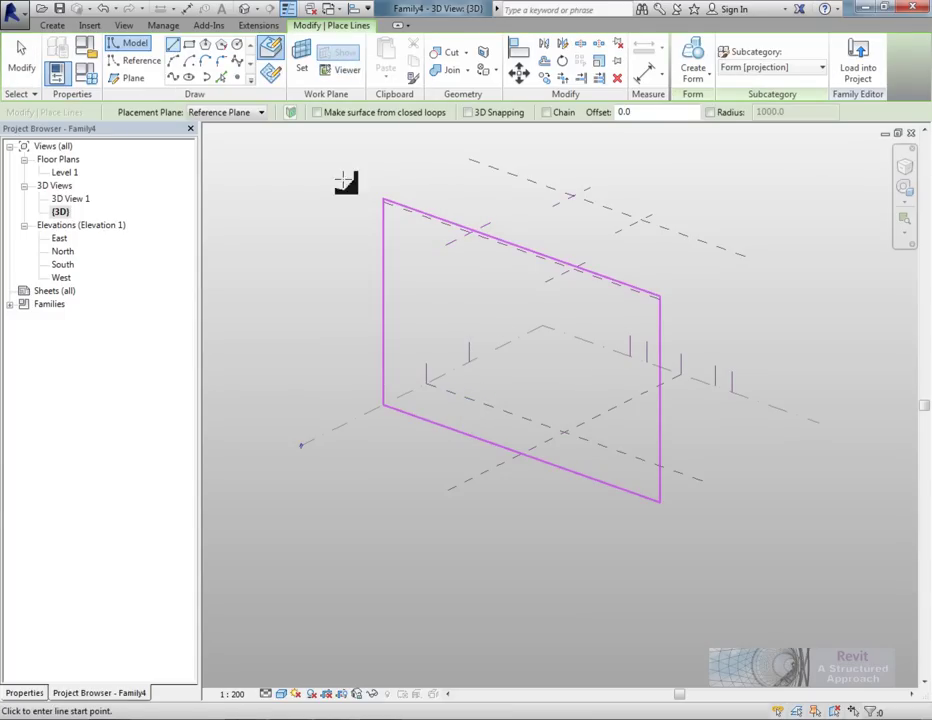
{"action": "key", "text": "Escape"}
{"action": "key", "text": "Escape"}
Turn on the display of the active work plane in the 3D view.
{"action": "left_click", "coordinate": [344, 52]}
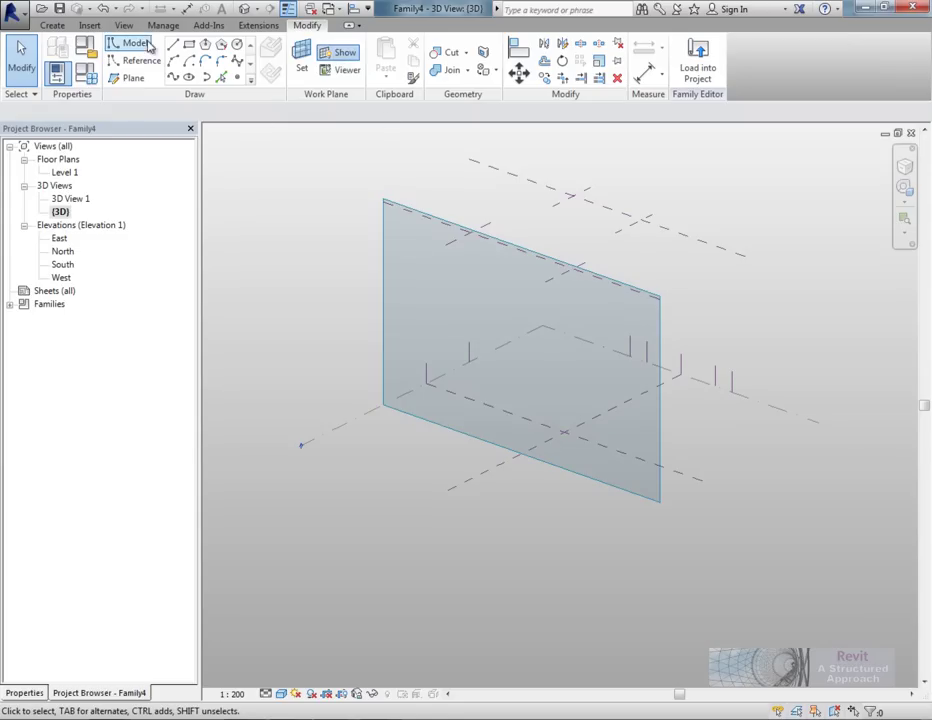
{"action": "middle_click_drag", "start_coordinate": [600, 342], "coordinate": [533, 387], "text": "shift"}
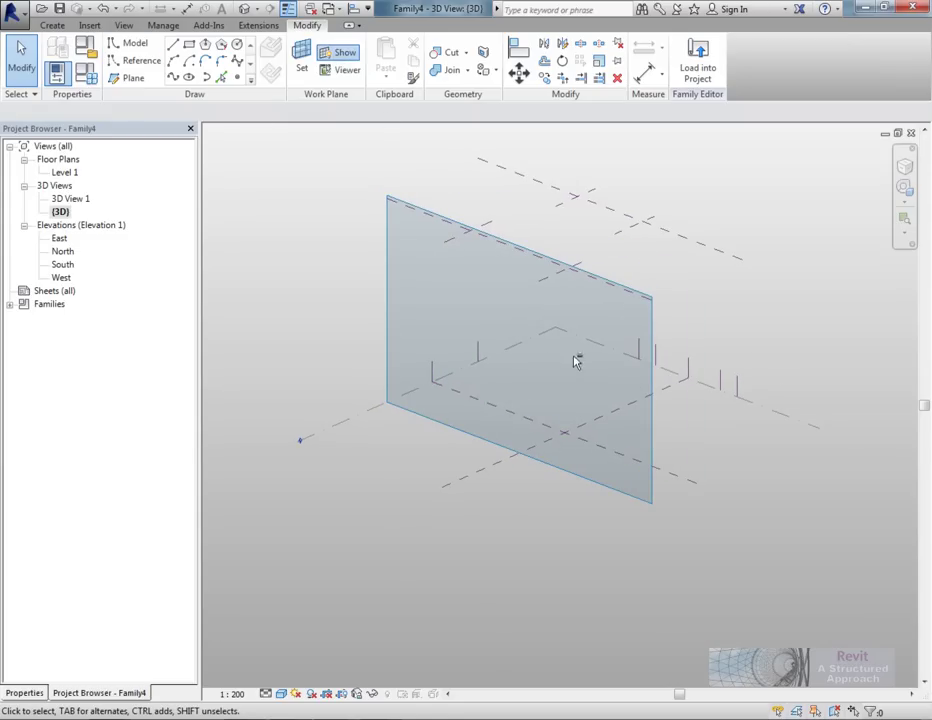
{"action": "scroll", "coordinate": [800, 350], "scroll_direction": "down", "scroll_amount": 2}
{"action": "scroll", "coordinate": [790, 354], "scroll_direction": "up", "scroll_amount": 3}
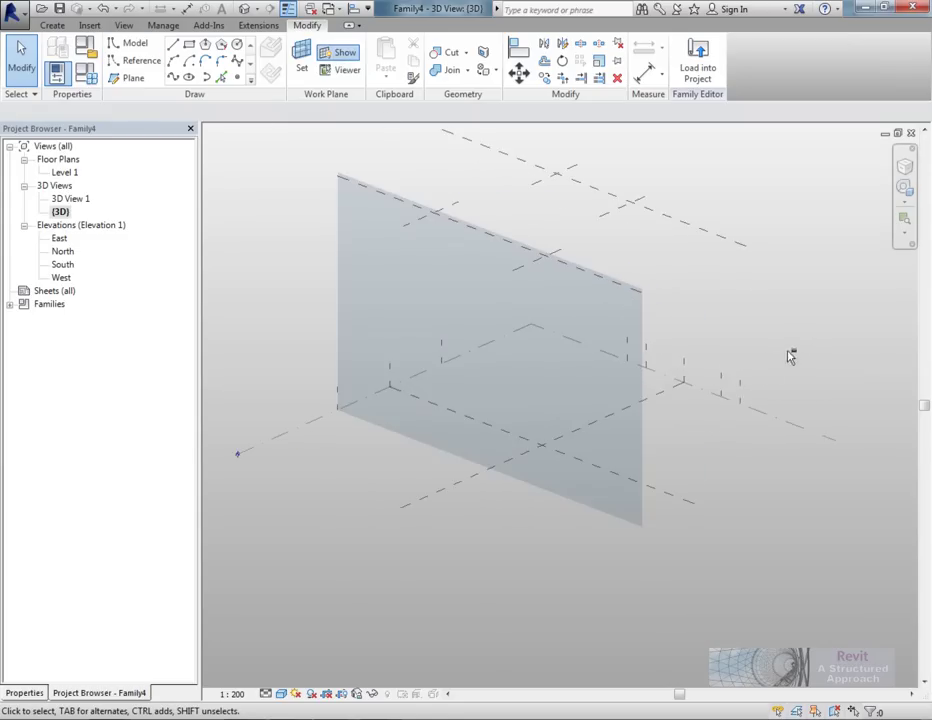
{"action": "middle_click_drag", "start_coordinate": [788, 356], "coordinate": [810, 378], "text": "shift"}
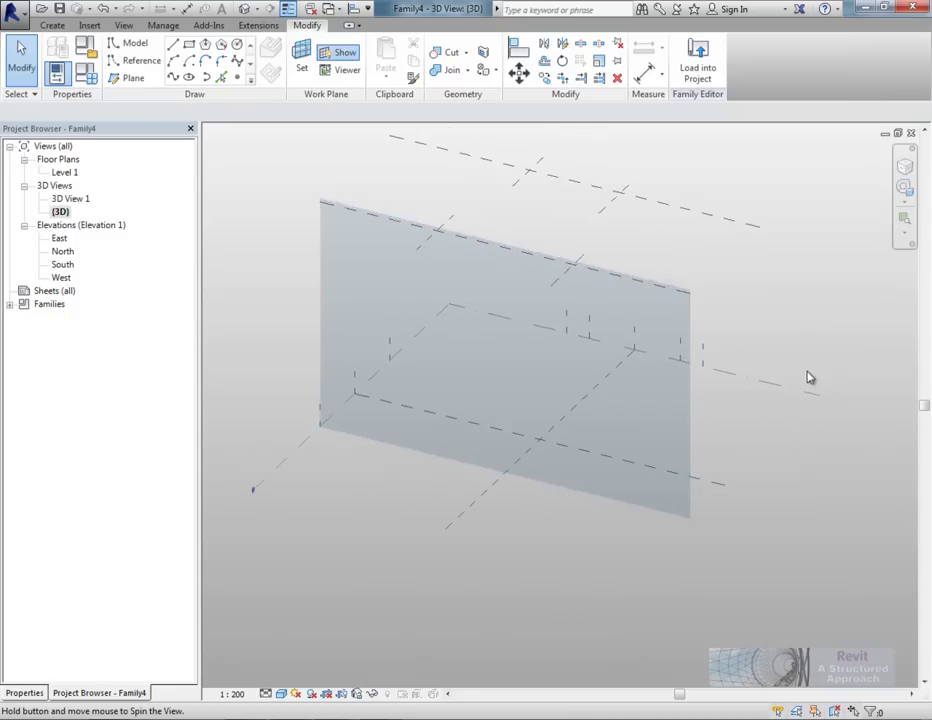
Draw a vertical model line at the left short reference plane and snap its lower end to the work plane's base, about 7000 tall.
{"action": "left_click", "coordinate": [173, 46]}
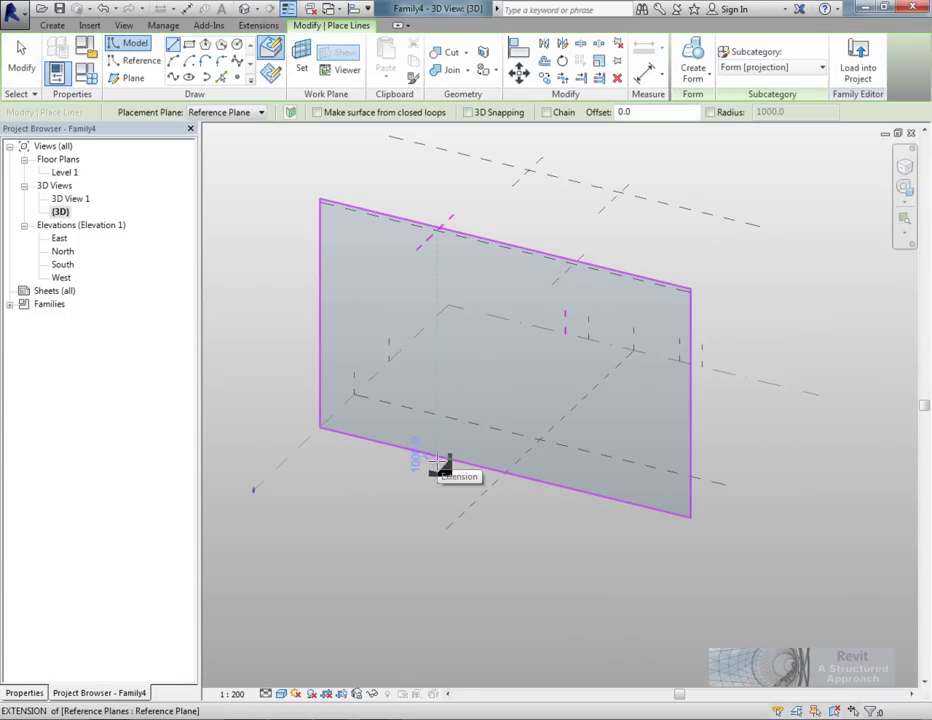
{"action": "left_click", "coordinate": [441, 462]}
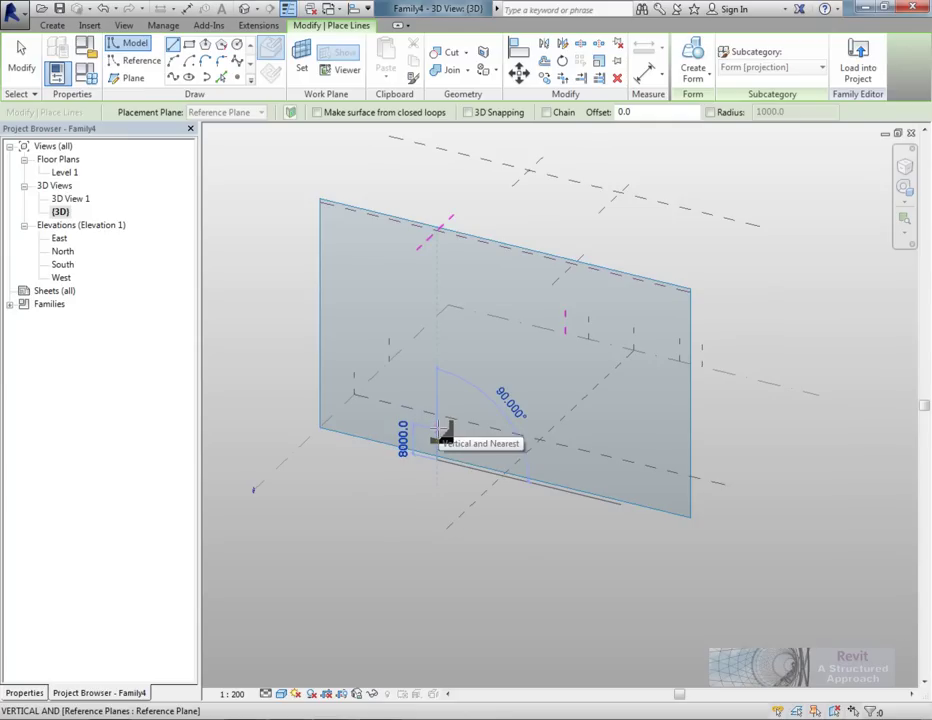
{"action": "left_click", "coordinate": [437, 428]}
{"action": "scroll", "coordinate": [497, 476], "scroll_direction": "up", "scroll_amount": 3}
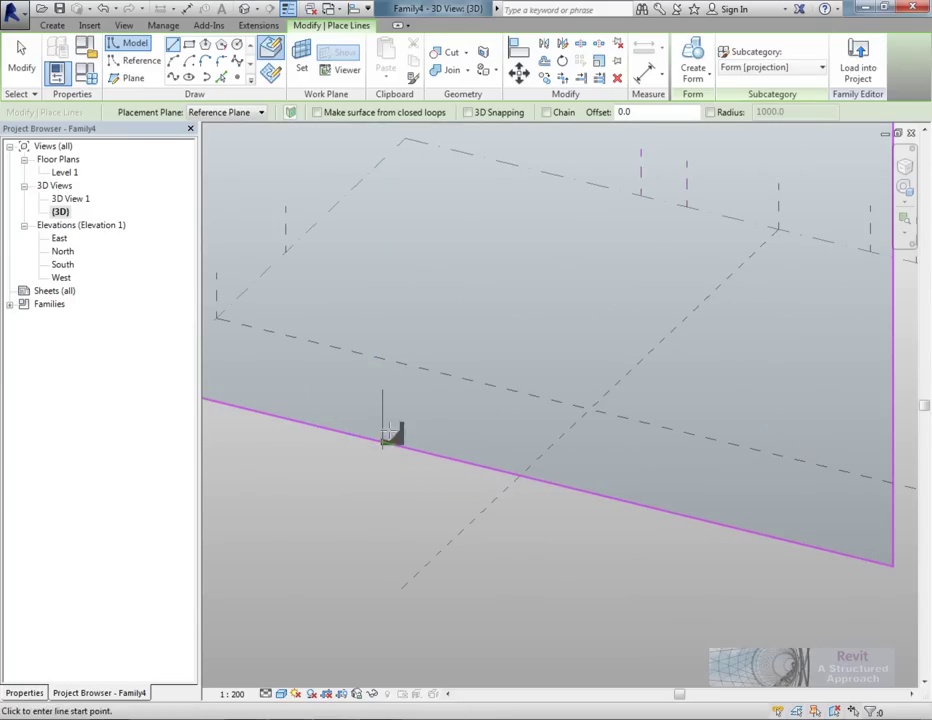
{"action": "key", "text": "Escape"}
{"action": "left_click", "coordinate": [383, 440]}
{"action": "mouse_move", "coordinate": [386, 455]}
{"action": "left_mouse_down"}
{"action": "mouse_move", "coordinate": [381, 390]}
{"action": "mouse_move", "coordinate": [383, 441]}
{"action": "left_mouse_up"}
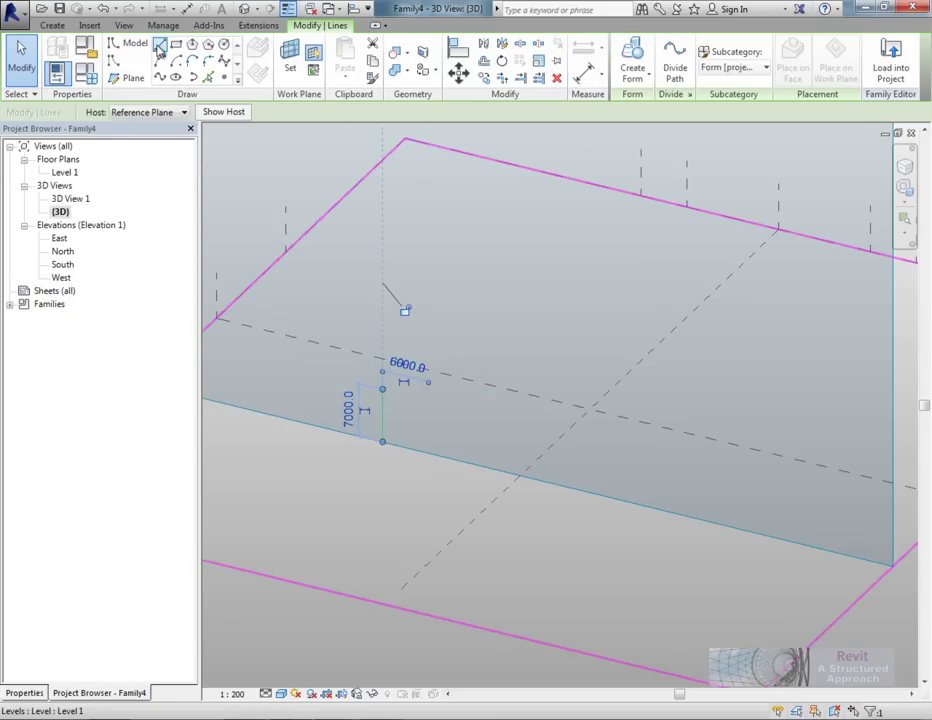
Draw a vertical model line about 8000 tall at the right short reference plane and connect both lines' lower ends with a straight line.
{"action": "left_click", "coordinate": [160, 48]}
{"action": "scroll", "coordinate": [400, 440], "scroll_direction": "down", "scroll_amount": 2}
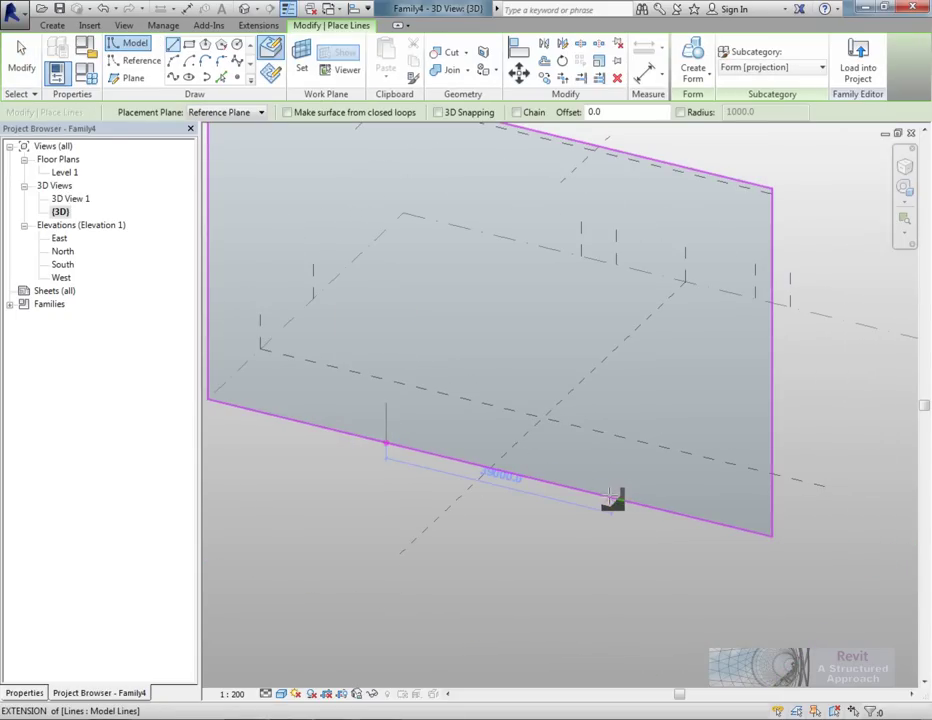
{"action": "scroll", "coordinate": [610, 497], "scroll_direction": "down", "scroll_amount": 2}
{"action": "left_click", "coordinate": [623, 500]}
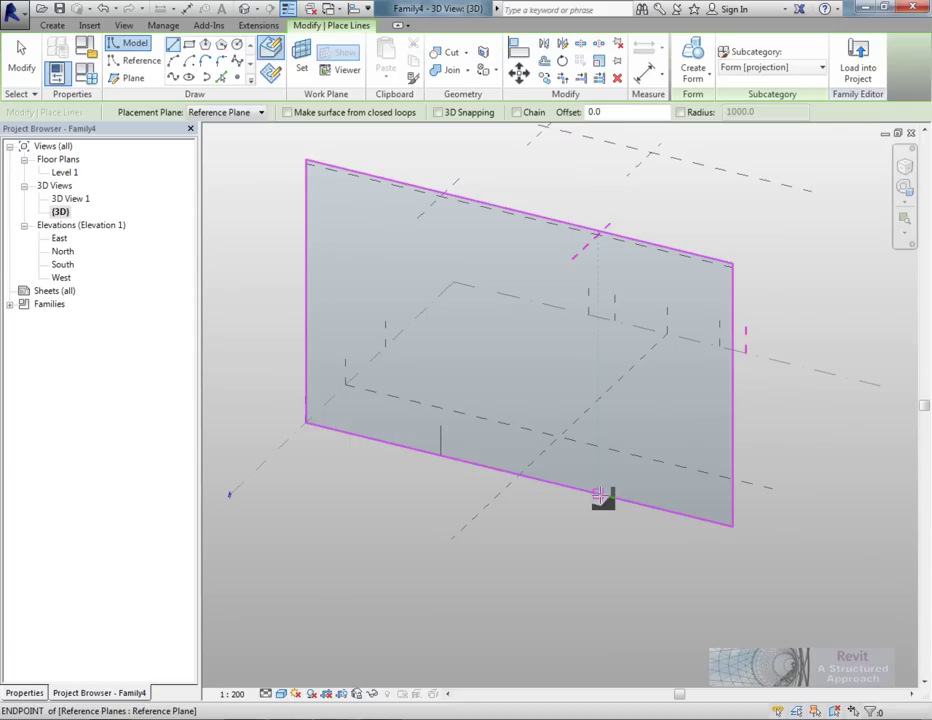
{"action": "left_click", "coordinate": [600, 496]}
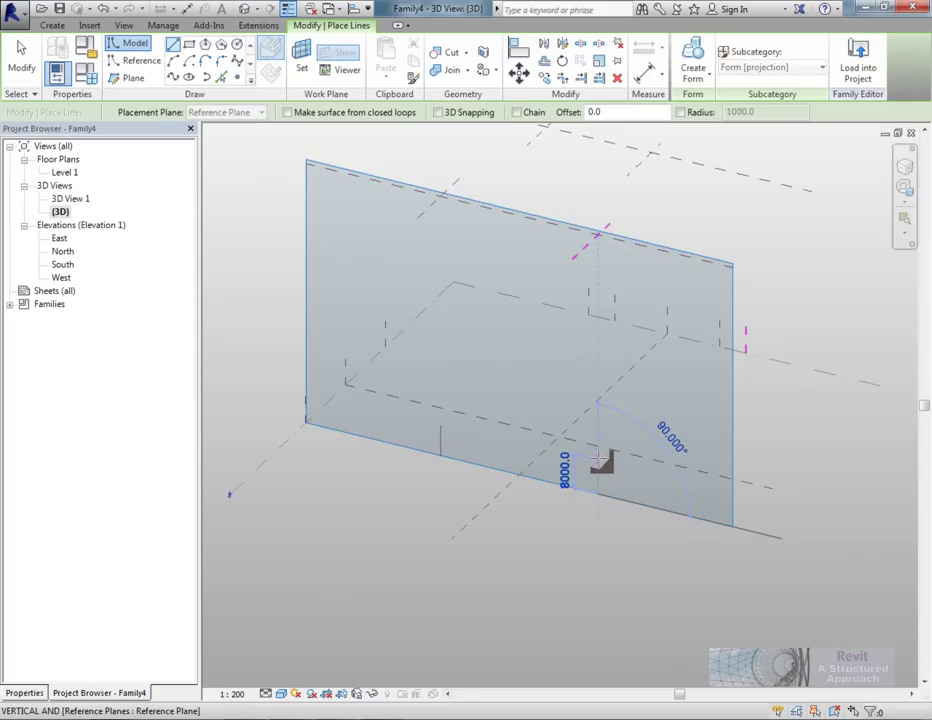
{"action": "left_click", "coordinate": [598, 461]}
{"action": "left_click", "coordinate": [440, 456]}
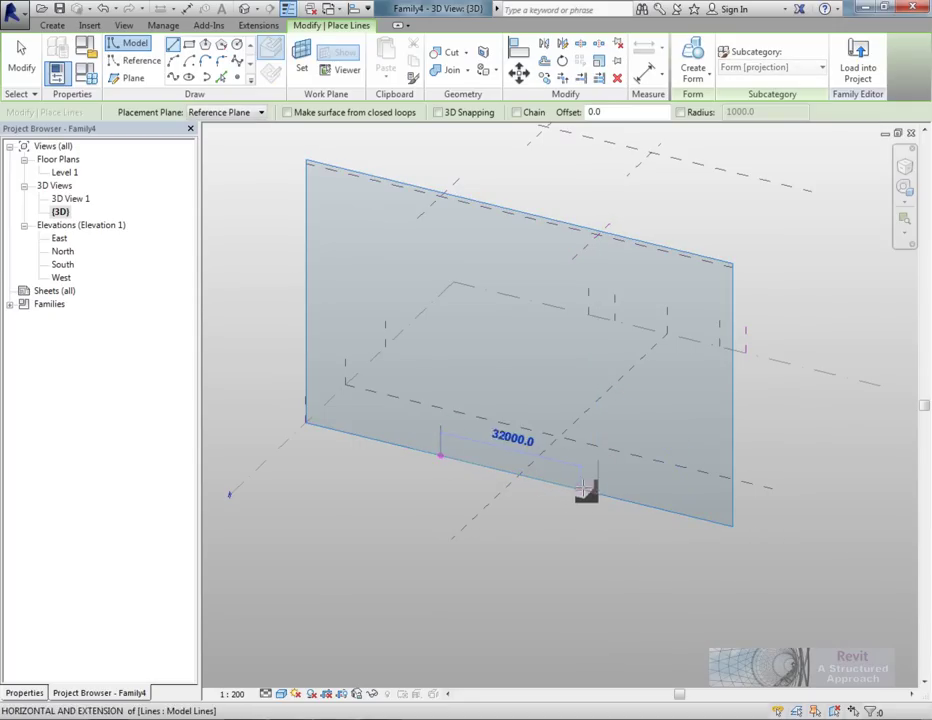
{"action": "left_click", "coordinate": [598, 494]}
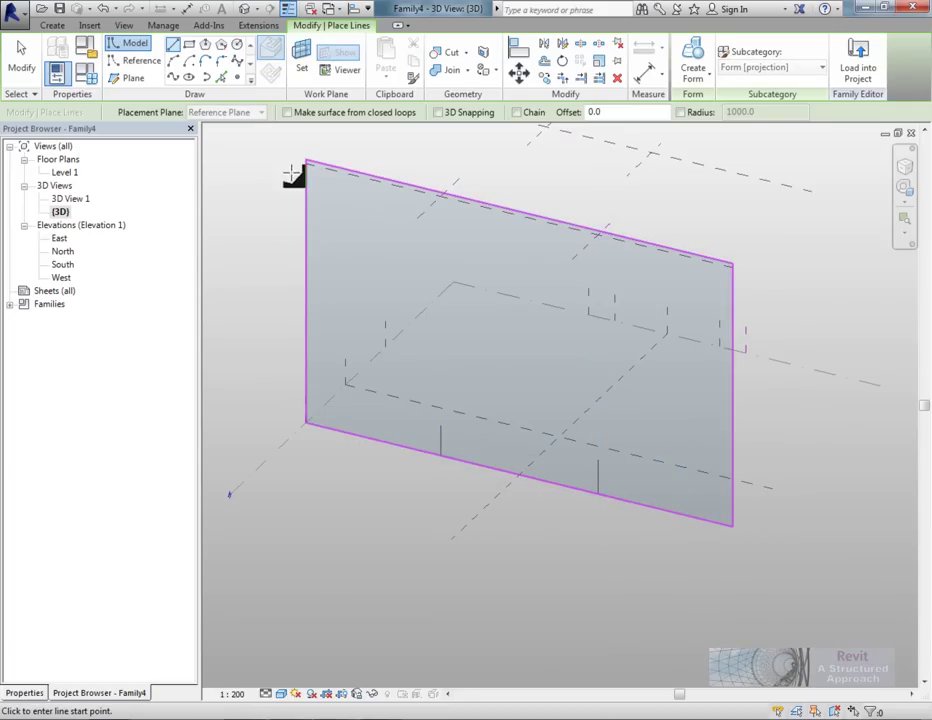
Close the profile with an upward-bulging arc of about 30219 radius between the tops of the two vertical lines.
{"action": "left_click", "coordinate": [173, 61]}
{"action": "left_click", "coordinate": [441, 428]}
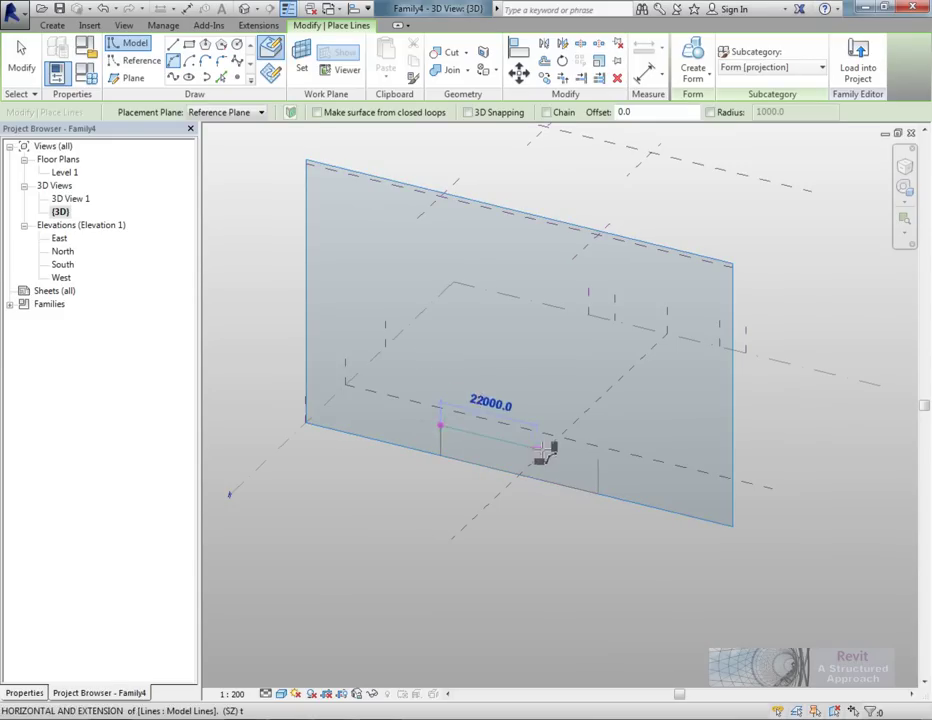
{"action": "left_click", "coordinate": [598, 462]}
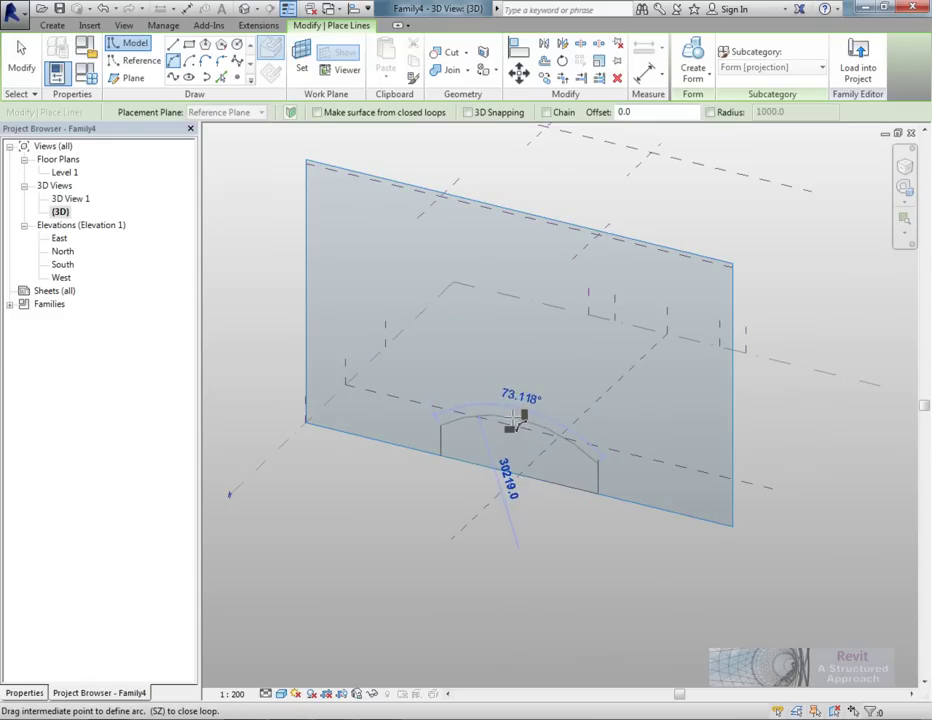
{"action": "left_click", "coordinate": [513, 418]}
{"action": "key", "text": "Escape"}
{"action": "scroll", "coordinate": [613, 471], "scroll_direction": "up", "scroll_amount": 6}
{"action": "scroll", "coordinate": [574, 466], "scroll_direction": "down", "scroll_amount": 5}
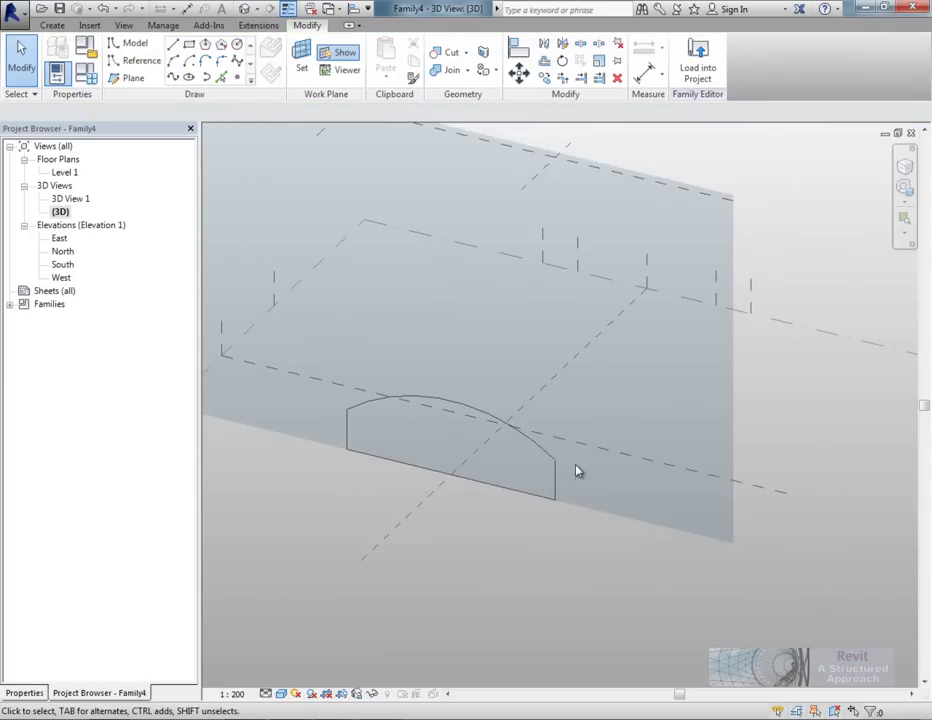
{"action": "middle_click_drag", "start_coordinate": [576, 471], "coordinate": [519, 459], "text": "shift"}
{"action": "middle_click_drag", "start_coordinate": [731, 421], "coordinate": [711, 449]}
{"action": "mouse_move", "coordinate": [587, 462]}
{"action": "middle_mouse_down", "text": "shift"}
{"action": "mouse_move", "coordinate": [674, 447]}
{"action": "mouse_move", "coordinate": [604, 459]}
{"action": "middle_mouse_up", "text": "shift"}
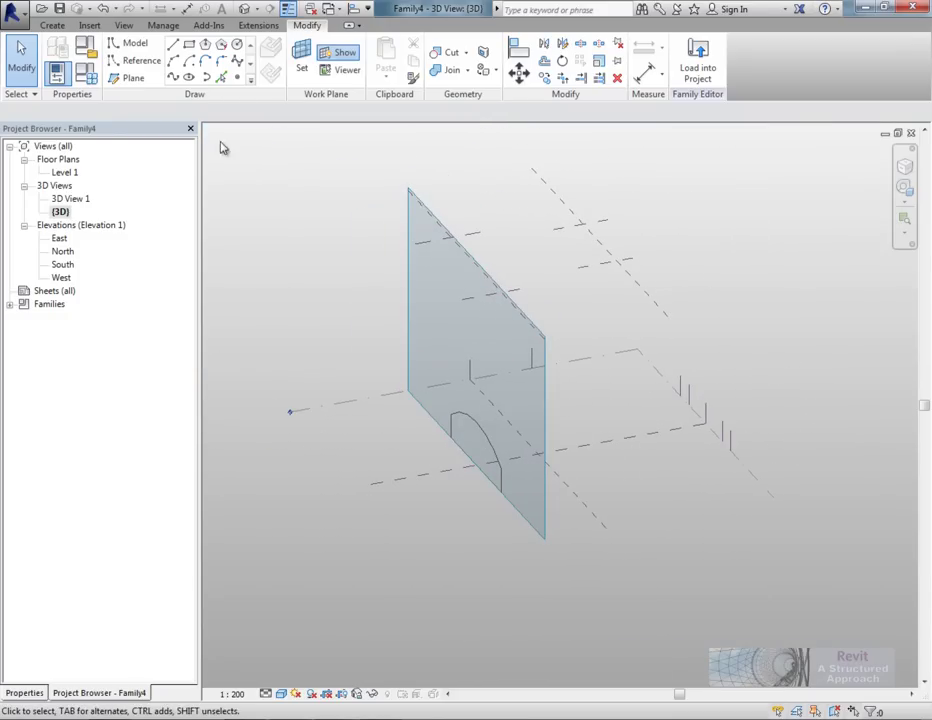
Set the far long reference plane as the work plane and draw a vertical model line about 7000 tall up from its base at the left short reference plane.
{"action": "left_click", "coordinate": [303, 62]}
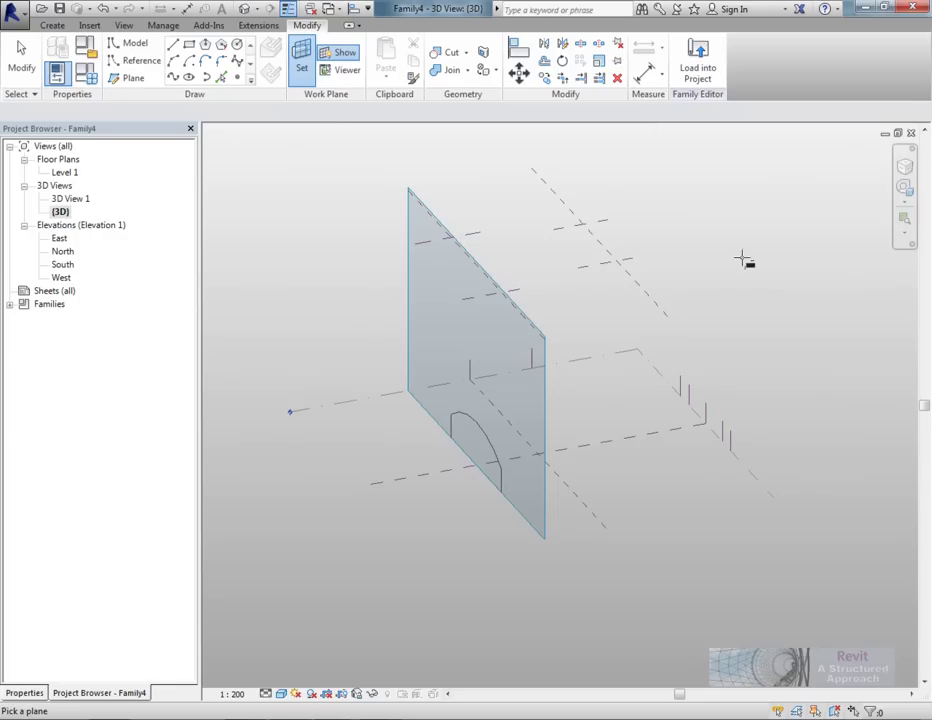
{"action": "left_click", "coordinate": [647, 292]}
{"action": "middle_click_drag", "start_coordinate": [678, 436], "coordinate": [562, 339], "text": "shift"}
{"action": "middle_click_drag", "start_coordinate": [616, 381], "coordinate": [444, 370], "text": "shift"}
{"action": "left_click", "coordinate": [173, 46]}
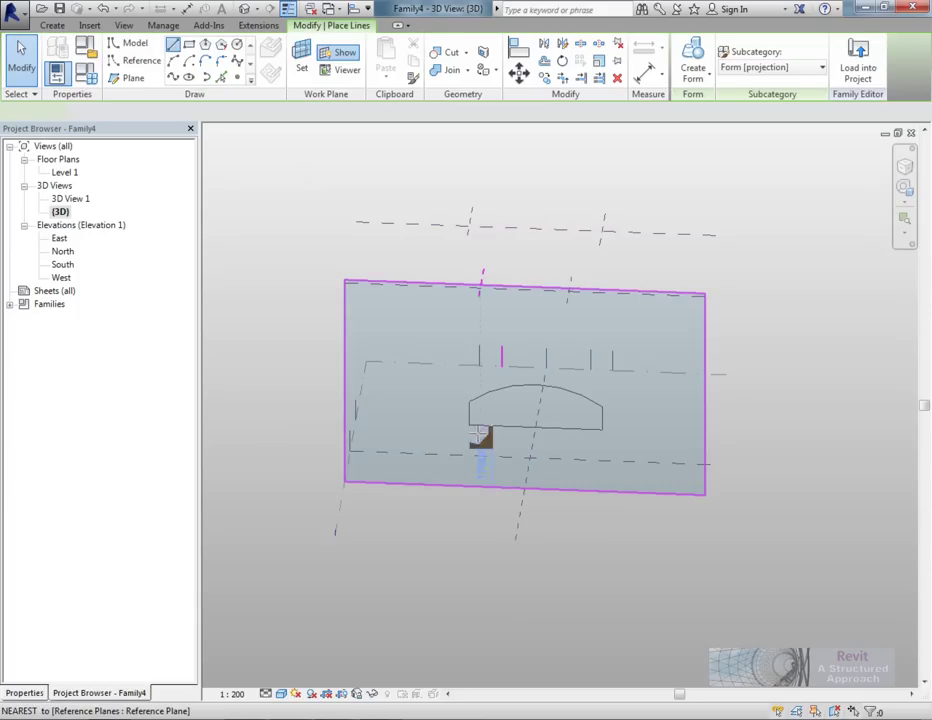
{"action": "left_click", "coordinate": [480, 488]}
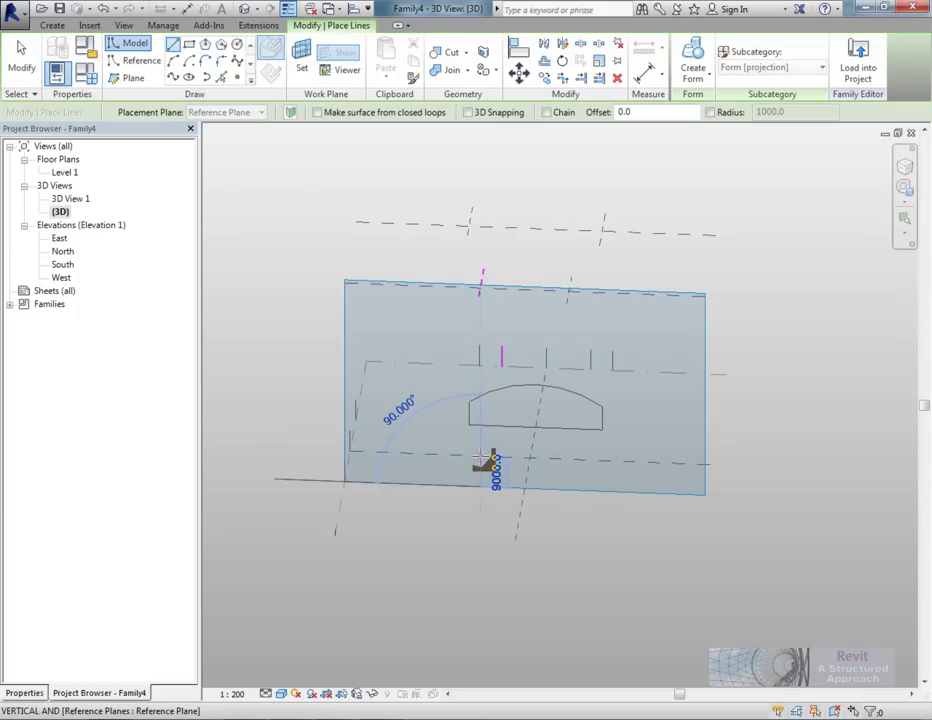
{"action": "scroll", "coordinate": [481, 466], "scroll_direction": "up", "scroll_amount": 2}
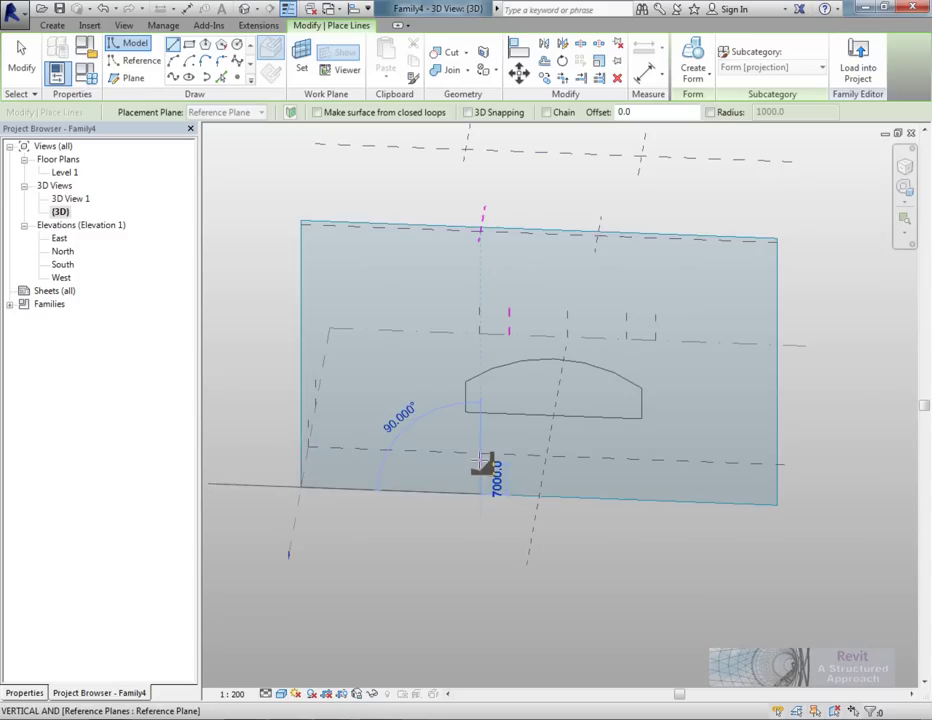
{"action": "left_click", "coordinate": [481, 460]}
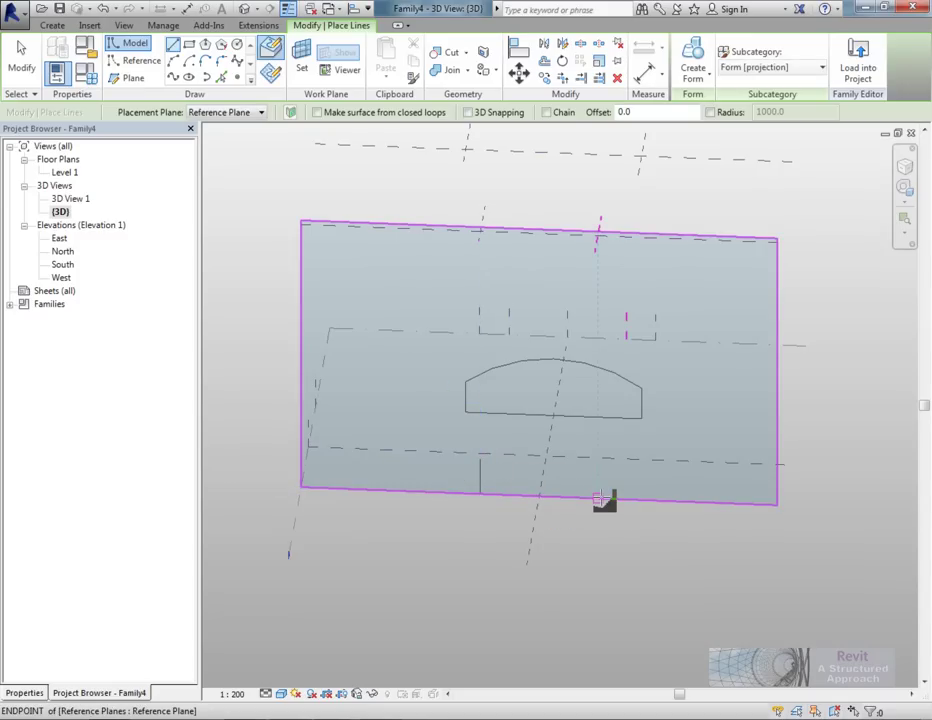
Draw a vertical model line level with the first at the right short reference plane, and connect both lower ends with a straight line.
{"action": "left_click", "coordinate": [605, 502]}
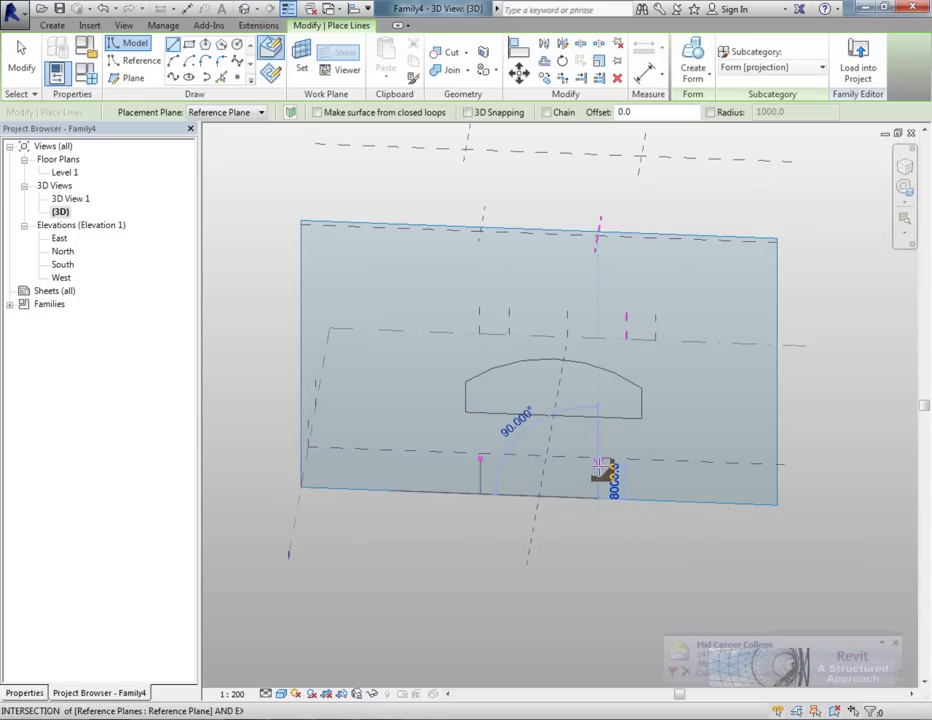
{"action": "left_click", "coordinate": [599, 456]}
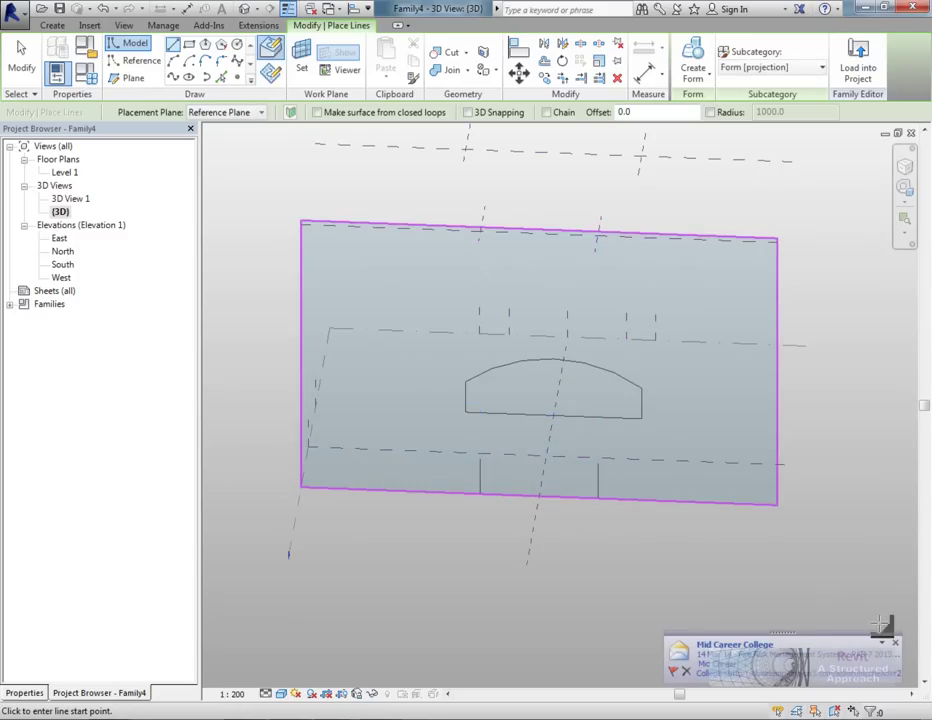
{"action": "left_click", "coordinate": [480, 494]}
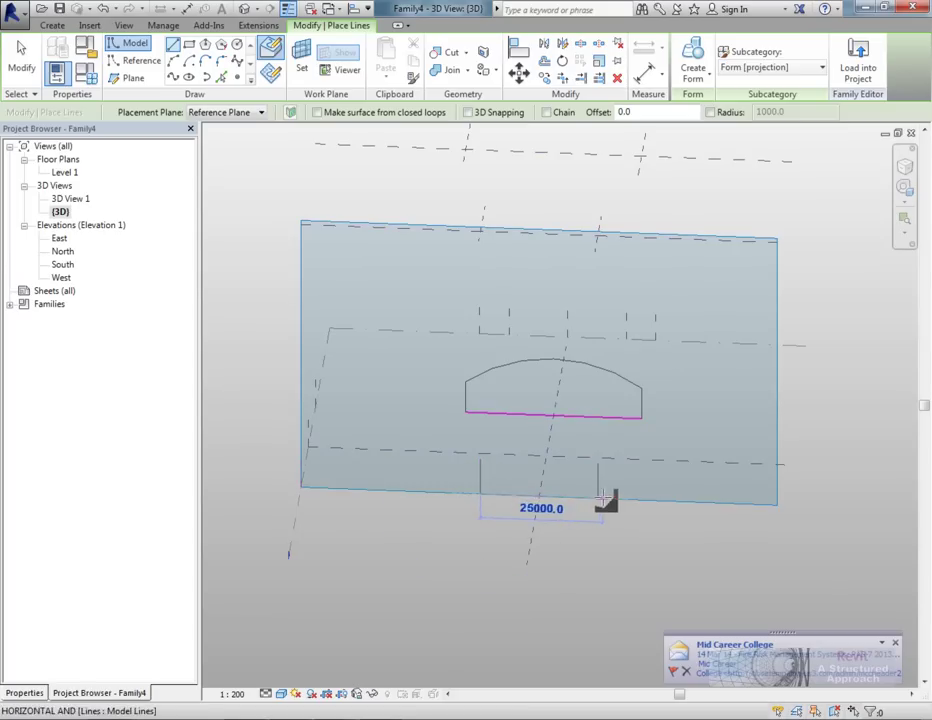
{"action": "left_click", "coordinate": [598, 497]}
Close the second profile with an upward-bulging arc of about 17031 radius between the tops of the two vertical lines.
{"action": "mouse_move", "coordinate": [616, 541]}
{"action": "middle_mouse_down", "text": "shift"}
{"action": "mouse_move", "coordinate": [634, 542]}
{"action": "mouse_move", "coordinate": [704, 498]}
{"action": "middle_mouse_up", "text": "shift"}
{"action": "scroll", "coordinate": [574, 498], "scroll_direction": "up", "scroll_amount": 3}
{"action": "middle_click_drag", "start_coordinate": [568, 497], "coordinate": [612, 508]}
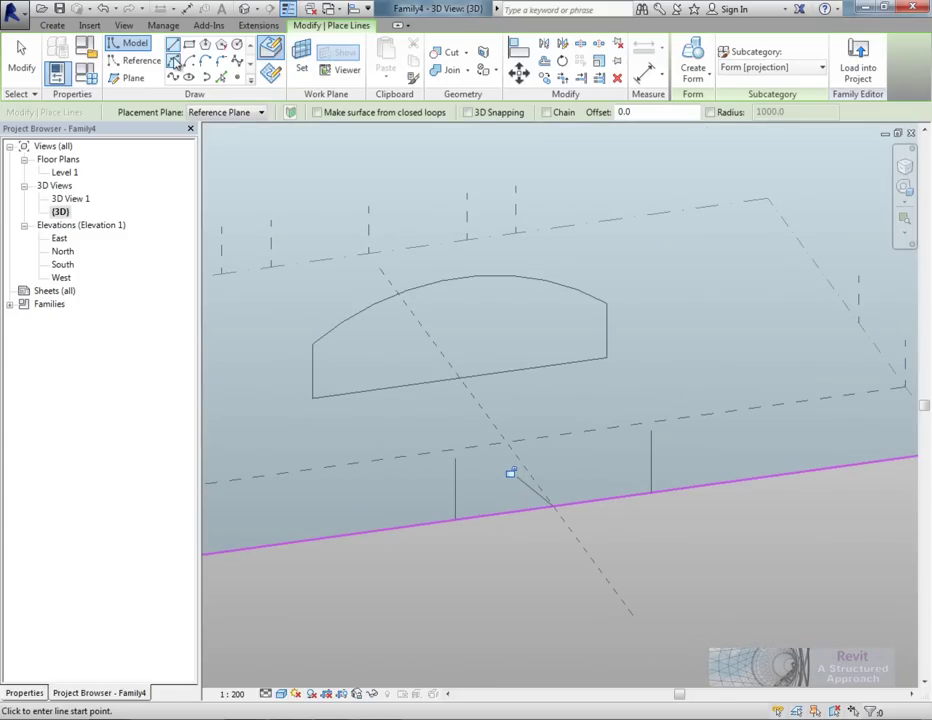
{"action": "left_click", "coordinate": [174, 61]}
{"action": "left_click", "coordinate": [455, 460]}
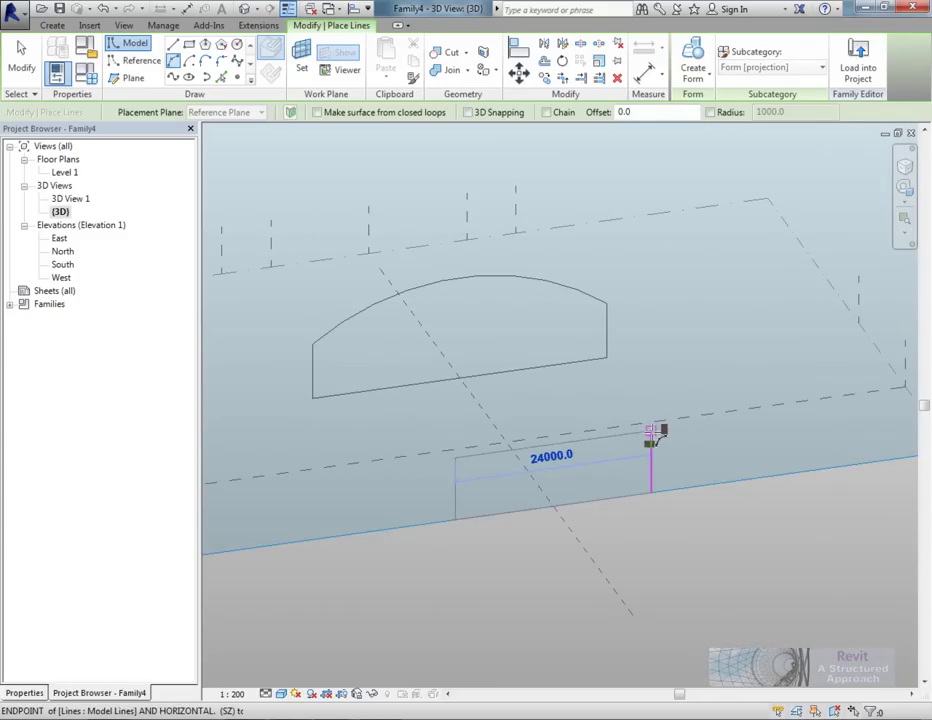
{"action": "left_click", "coordinate": [651, 432]}
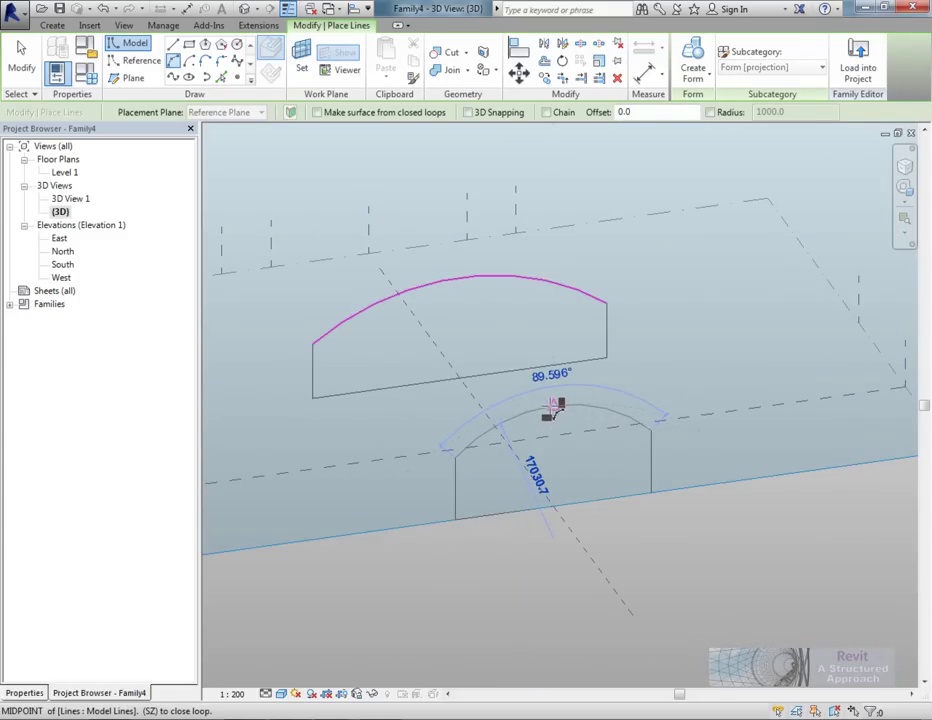
{"action": "left_click", "coordinate": [553, 407]}
{"action": "middle_click_drag", "start_coordinate": [611, 451], "coordinate": [779, 399], "text": "shift"}
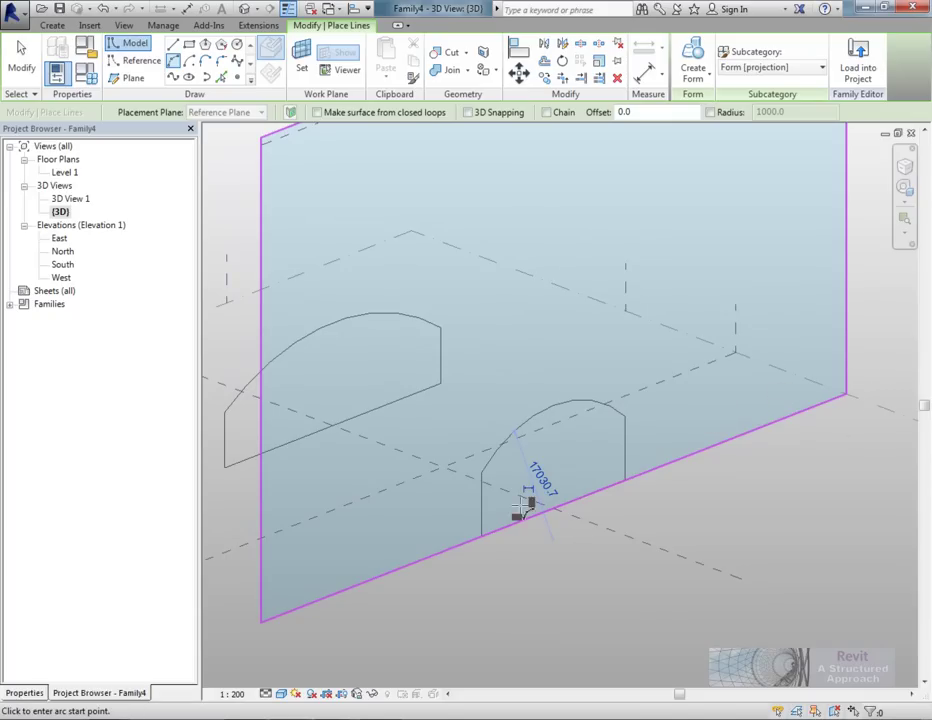
{"action": "middle_click_drag", "start_coordinate": [522, 505], "coordinate": [605, 494], "text": "shift"}
{"action": "key", "text": "Escape"}
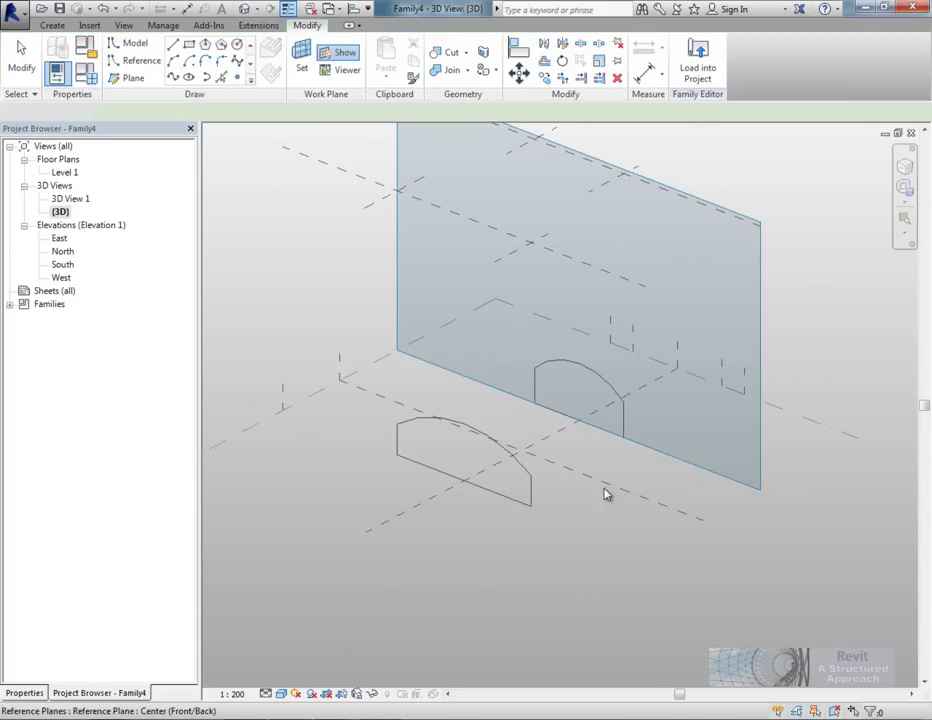
{"action": "middle_click_drag", "start_coordinate": [618, 548], "coordinate": [608, 531]}
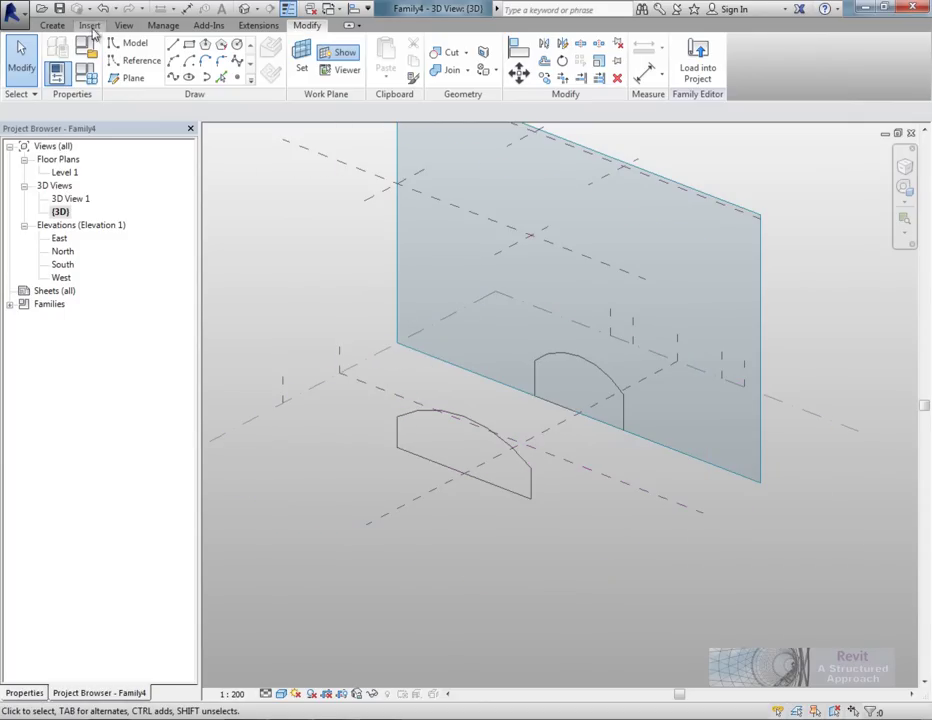
Select both closed arched profiles as complete chains and create a solid form between them.
{"action": "left_click", "coordinate": [52, 25]}
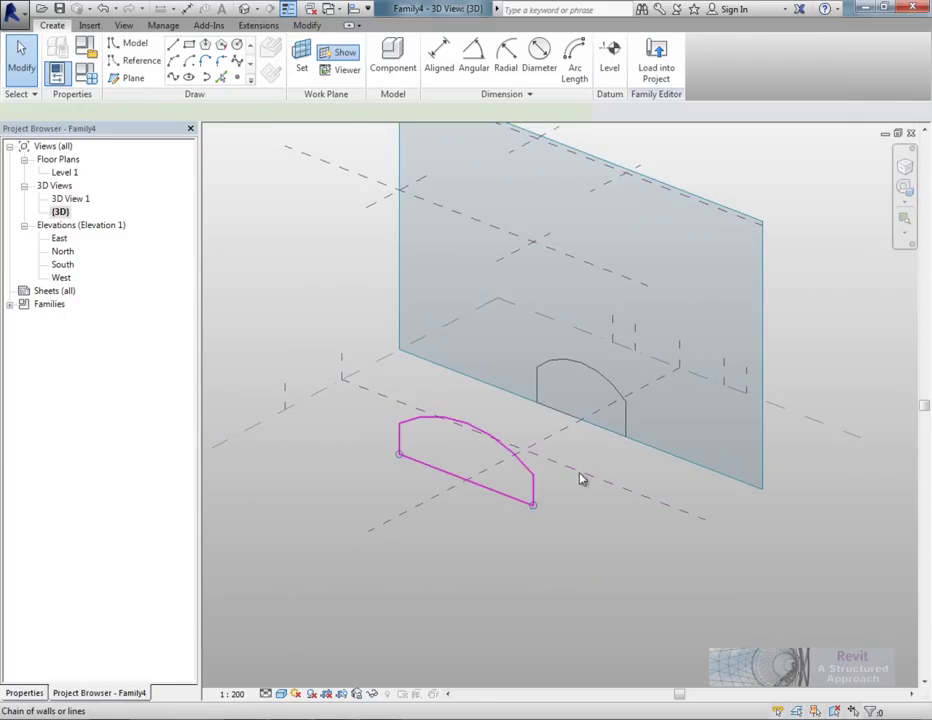
{"action": "key", "text": "Tab"}
{"action": "left_click", "coordinate": [626, 426], "text": "ctrl"}
{"action": "scroll", "coordinate": [582, 478], "scroll_direction": "up", "scroll_amount": 2}
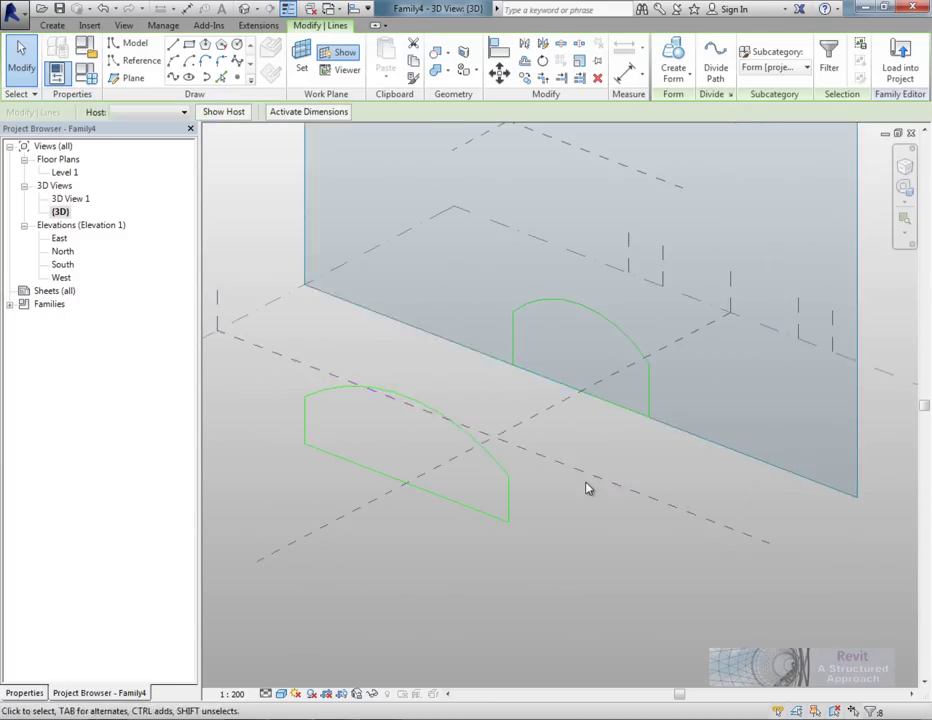
{"action": "left_click", "coordinate": [676, 52]}
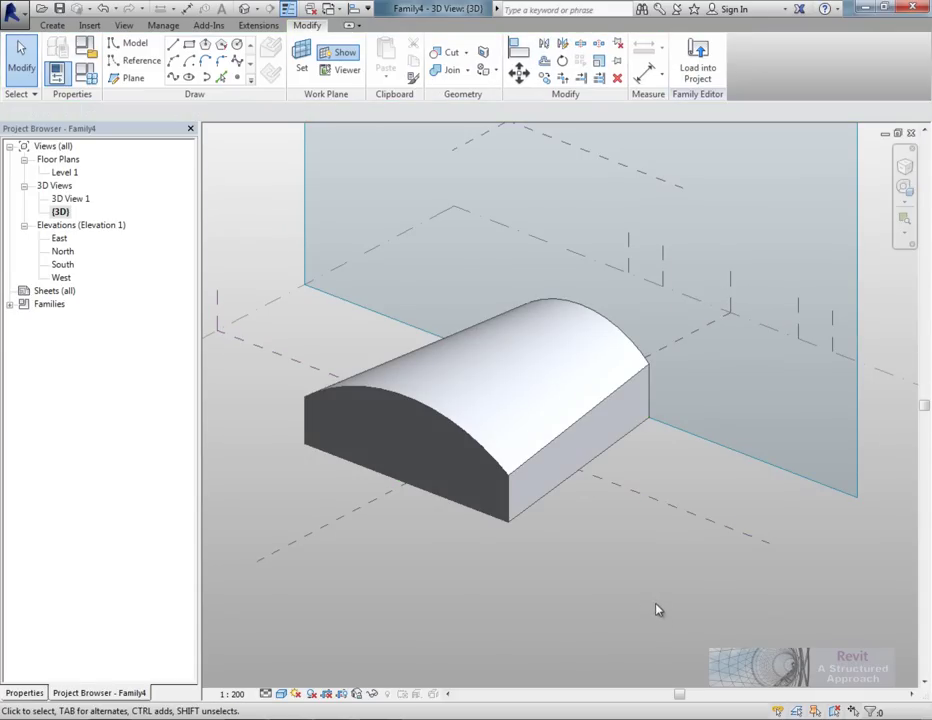
Turn off the display of the active work plane in the 3D view.
{"action": "middle_click_drag", "start_coordinate": [549, 526], "coordinate": [495, 533], "text": "shift"}
{"action": "middle_click_drag", "start_coordinate": [697, 360], "coordinate": [695, 401]}
{"action": "scroll", "coordinate": [695, 401], "scroll_direction": "down", "scroll_amount": 2}
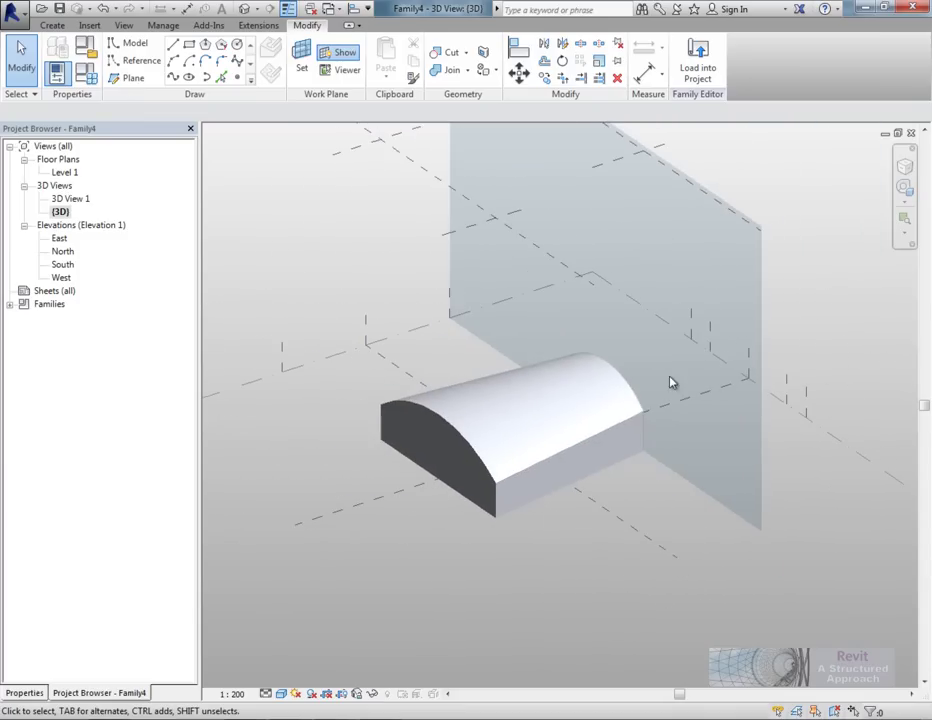
{"action": "left_click", "coordinate": [343, 54]}
{"action": "scroll", "coordinate": [643, 493], "scroll_direction": "up", "scroll_amount": 3}
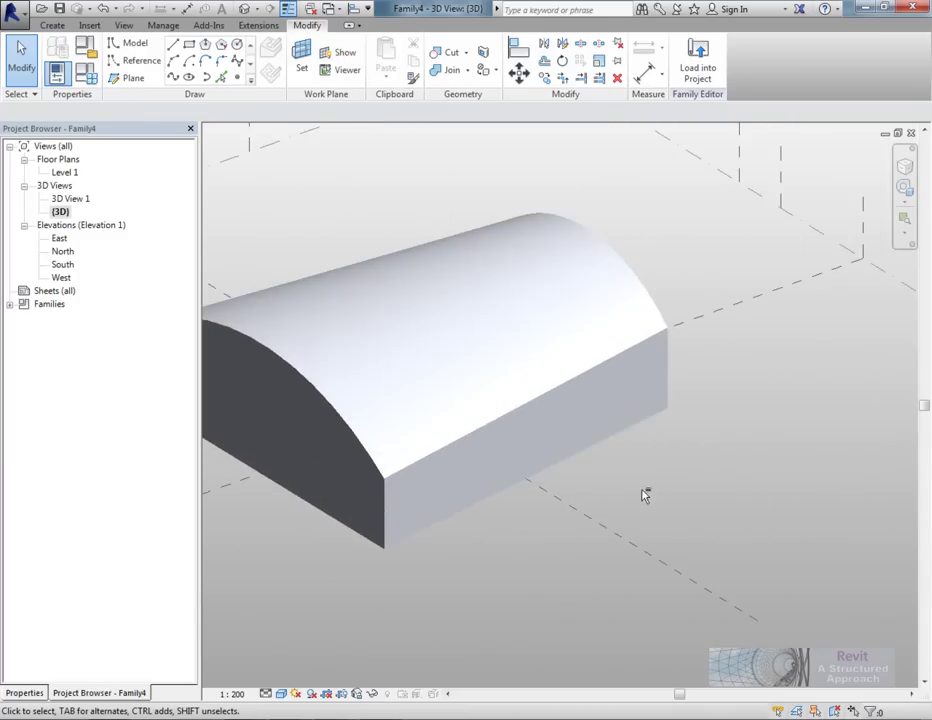
{"action": "middle_click_drag", "start_coordinate": [643, 493], "coordinate": [624, 454], "text": "shift"}
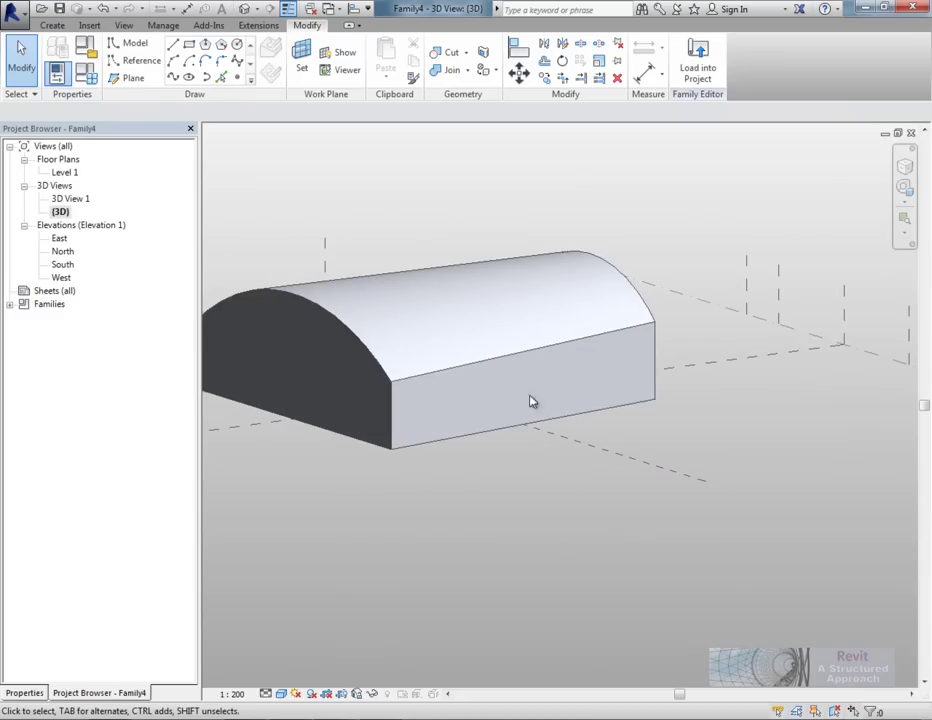
{"action": "middle_click_drag", "start_coordinate": [535, 347], "coordinate": [563, 389], "text": "shift"}
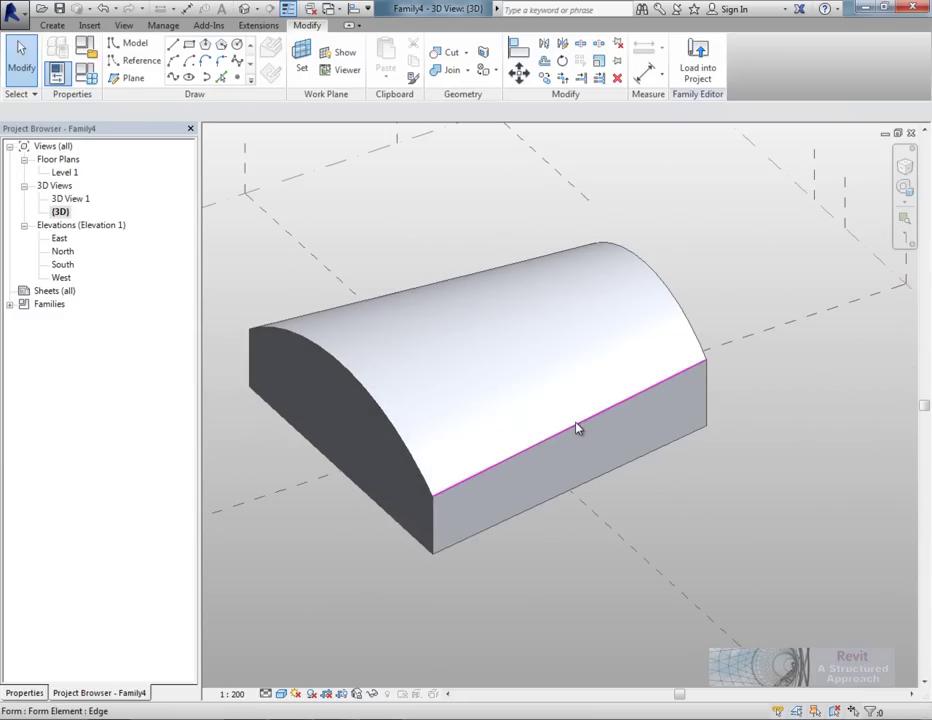
Select the whole form and add an intermediate profile halfway along its length, at the reference plane crossing its middle.
{"action": "key", "text": "Tab"}
{"action": "key", "text": "Tab"}
{"action": "key", "text": "Tab"}
{"action": "key", "text": "Tab"}
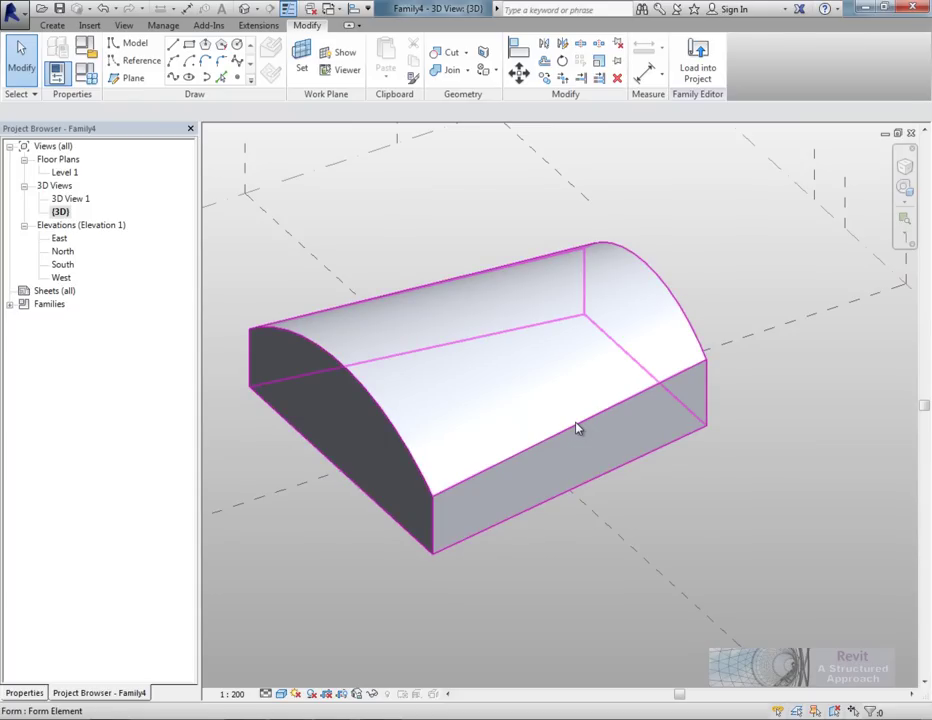
{"action": "left_click", "coordinate": [577, 428]}
{"action": "middle_click_drag", "start_coordinate": [562, 491], "coordinate": [630, 437], "text": "shift"}
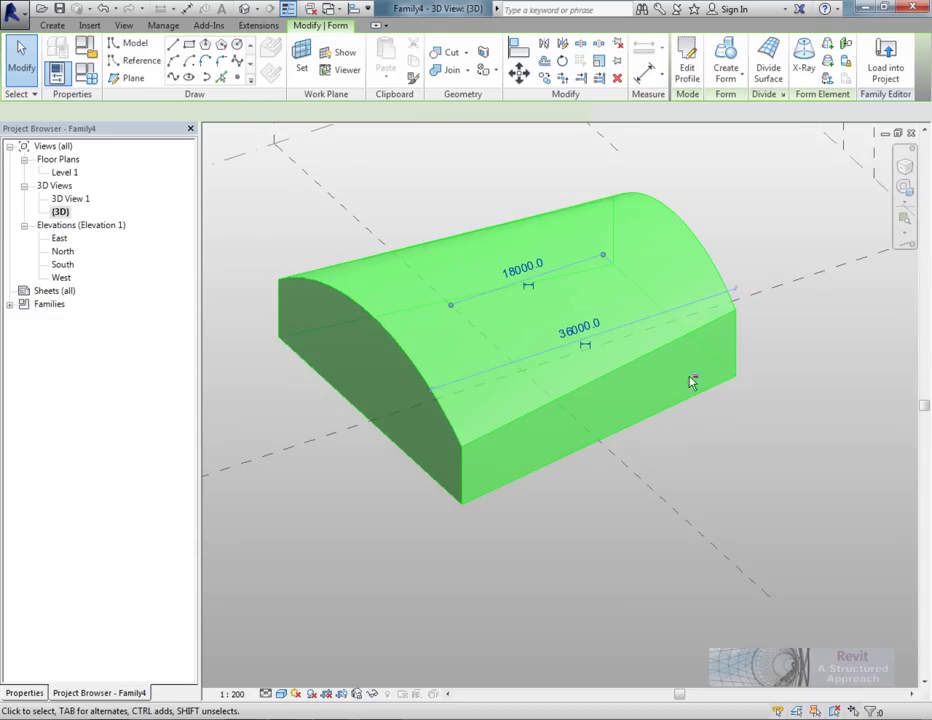
{"action": "middle_click_drag", "start_coordinate": [700, 434], "coordinate": [720, 412], "text": "shift"}
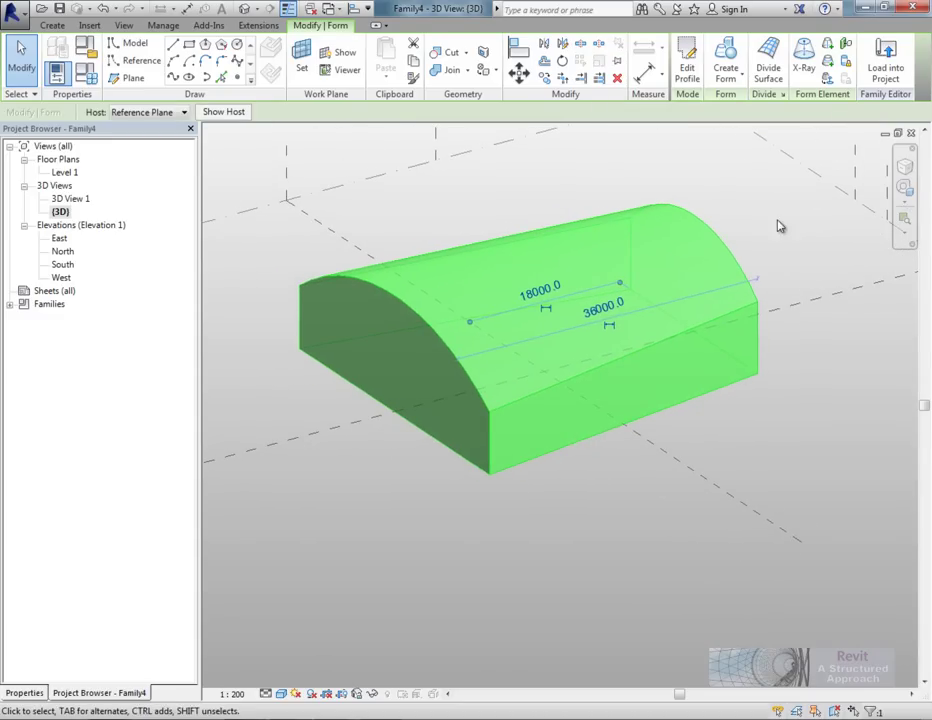
{"action": "left_click", "coordinate": [830, 66]}
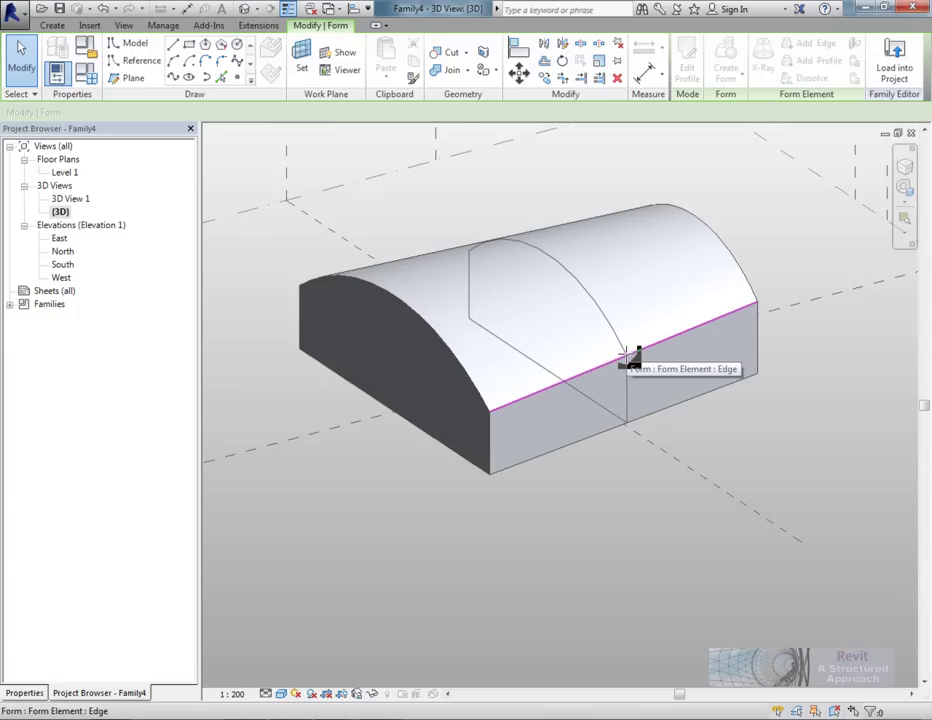
{"action": "left_click", "coordinate": [628, 357]}
{"action": "key", "text": "Escape"}
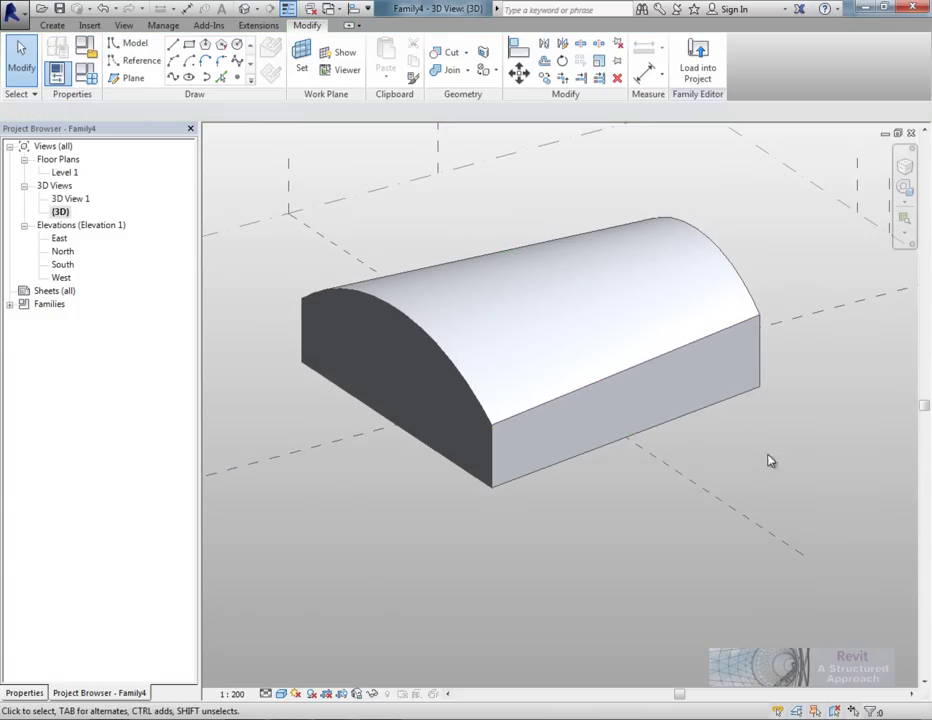
Select the whole form again and turn on X-Ray mode for it.
{"action": "middle_click_drag", "start_coordinate": [768, 460], "coordinate": [707, 420], "text": "shift"}
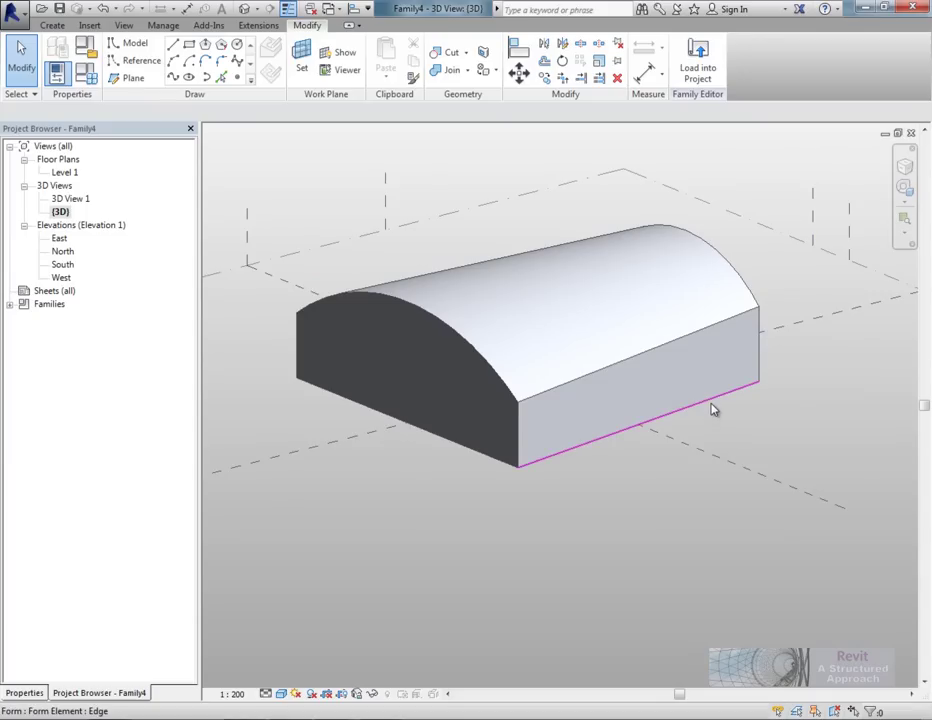
{"action": "key", "text": "Tab"}
{"action": "left_click", "coordinate": [714, 408]}
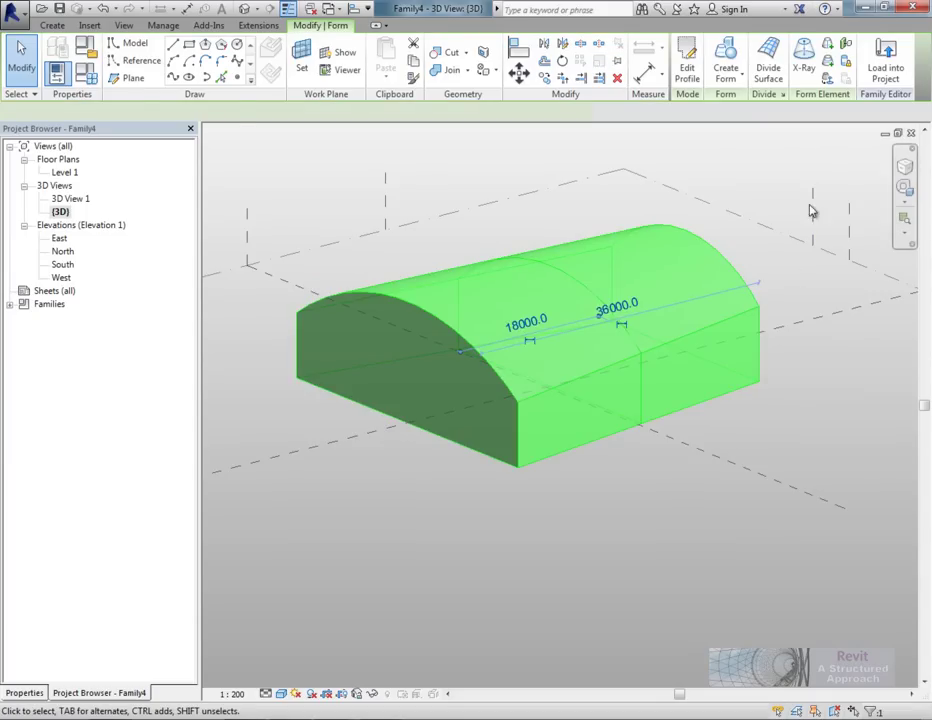
{"action": "left_click", "coordinate": [804, 56]}
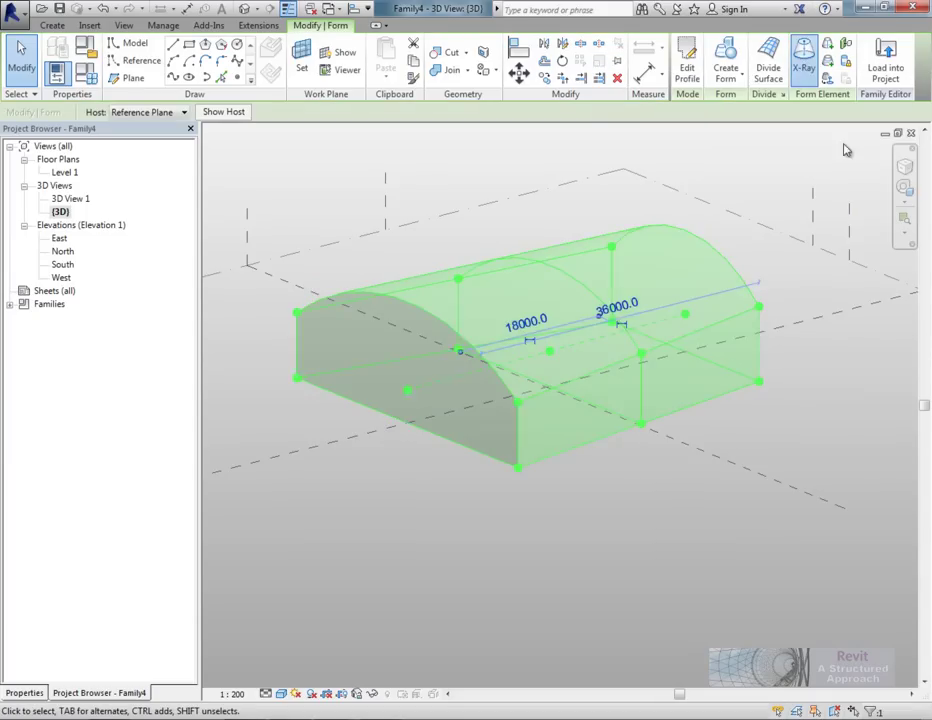
{"action": "left_click", "coordinate": [838, 440]}
Raise the top arc of the middle profile vertically so the roof curves upward between its two end profiles.
{"action": "middle_click_drag", "start_coordinate": [838, 440], "coordinate": [563, 208], "text": "shift"}
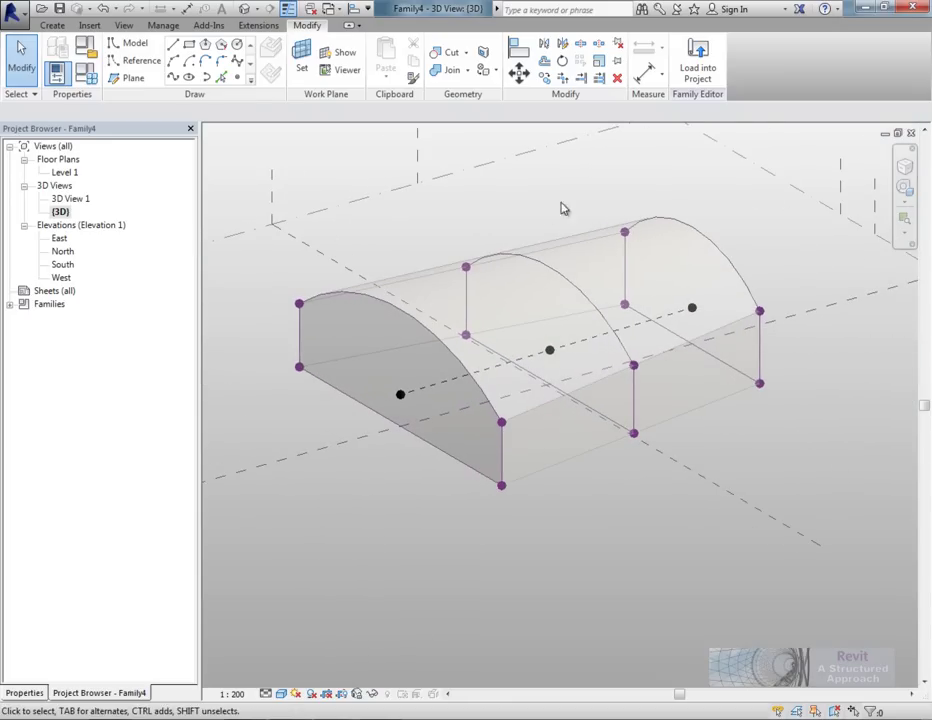
{"action": "left_click", "coordinate": [583, 302]}
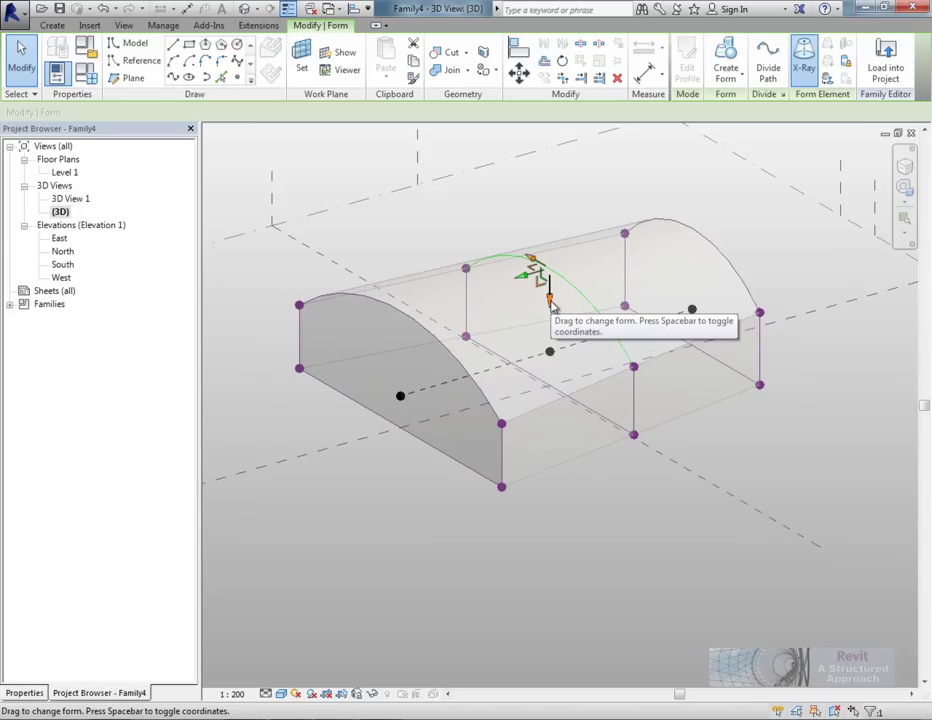
{"action": "key", "text": "Escape"}
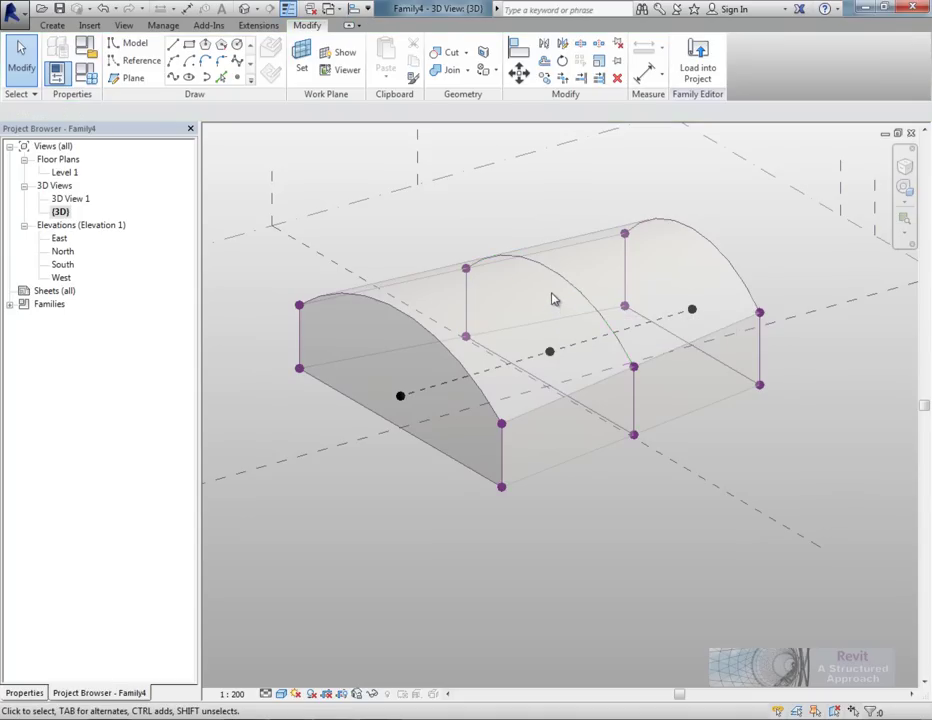
{"action": "left_click", "coordinate": [565, 285]}
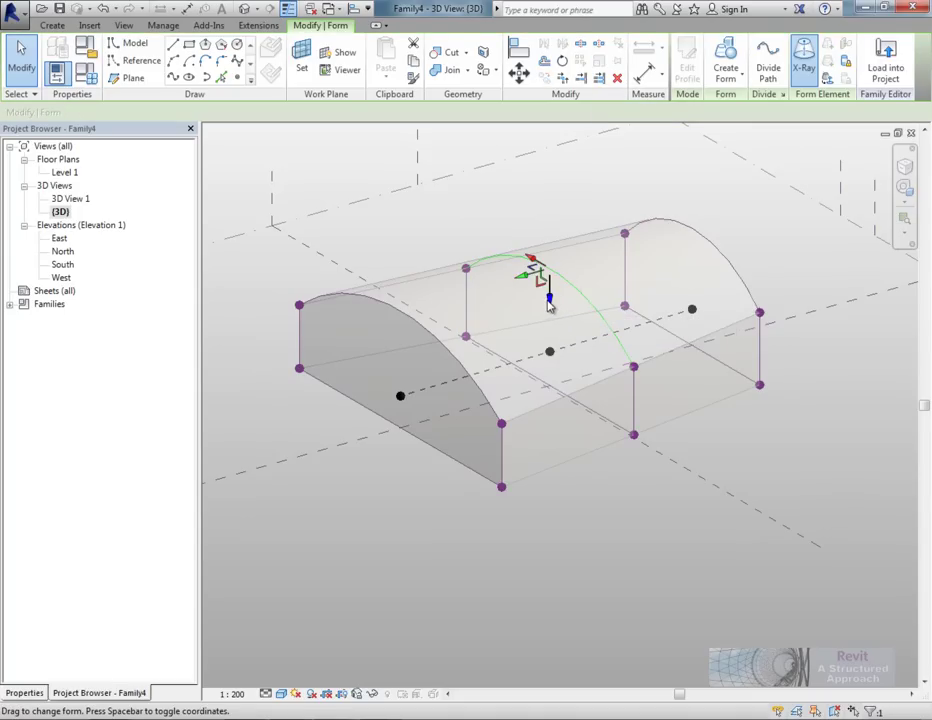
{"action": "left_click_drag", "start_coordinate": [550, 300], "coordinate": [560, 251]}
{"action": "middle_click_drag", "start_coordinate": [564, 339], "coordinate": [586, 426]}
{"action": "scroll", "coordinate": [568, 383], "scroll_direction": "up", "scroll_amount": 2}
{"action": "middle_click_drag", "start_coordinate": [568, 383], "coordinate": [605, 390], "text": "shift"}
{"action": "left_click", "coordinate": [826, 593]}
{"action": "middle_click_drag", "start_coordinate": [781, 584], "coordinate": [756, 543]}
{"action": "scroll", "coordinate": [745, 551], "scroll_direction": "down", "scroll_amount": 1}
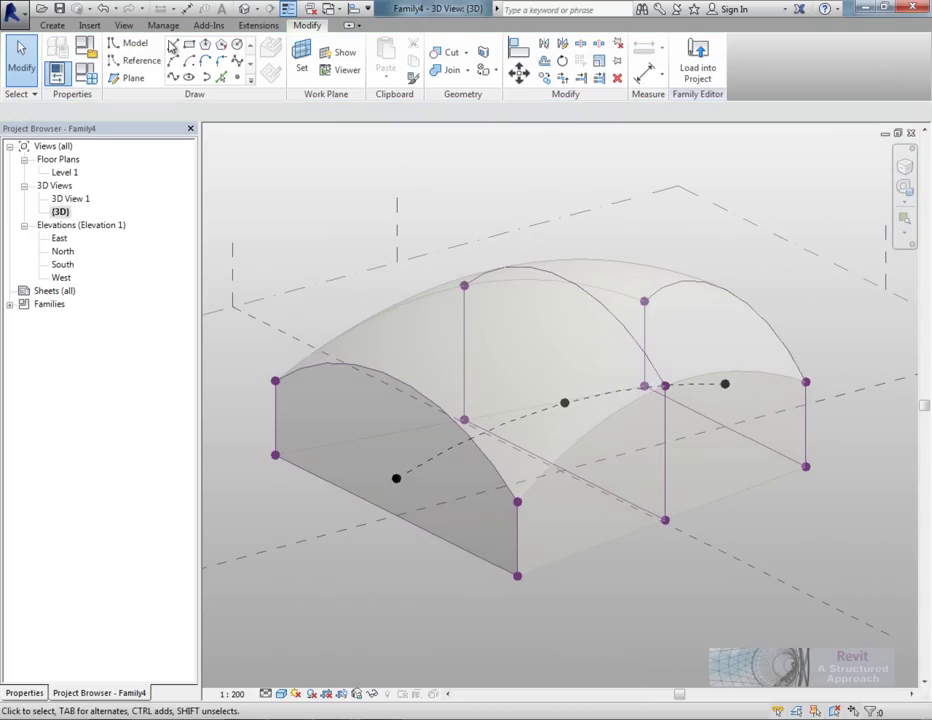
Select the whole roof form and turn off its X-Ray mode.
{"action": "key", "text": "Tab"}
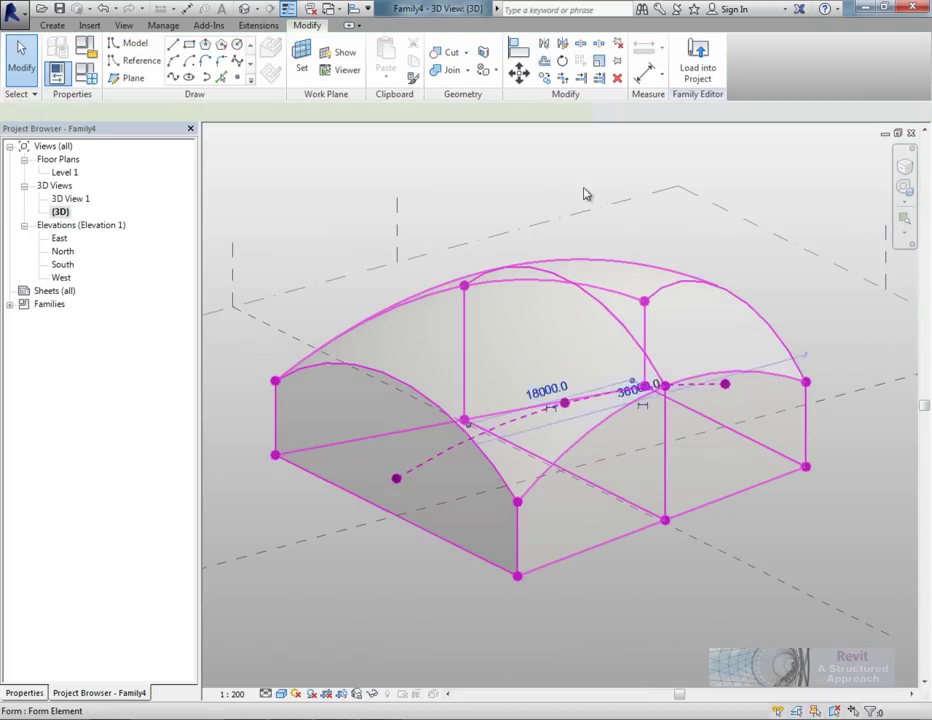
{"action": "left_click", "coordinate": [586, 194]}
{"action": "left_click", "coordinate": [800, 60]}
{"action": "left_click", "coordinate": [783, 283]}
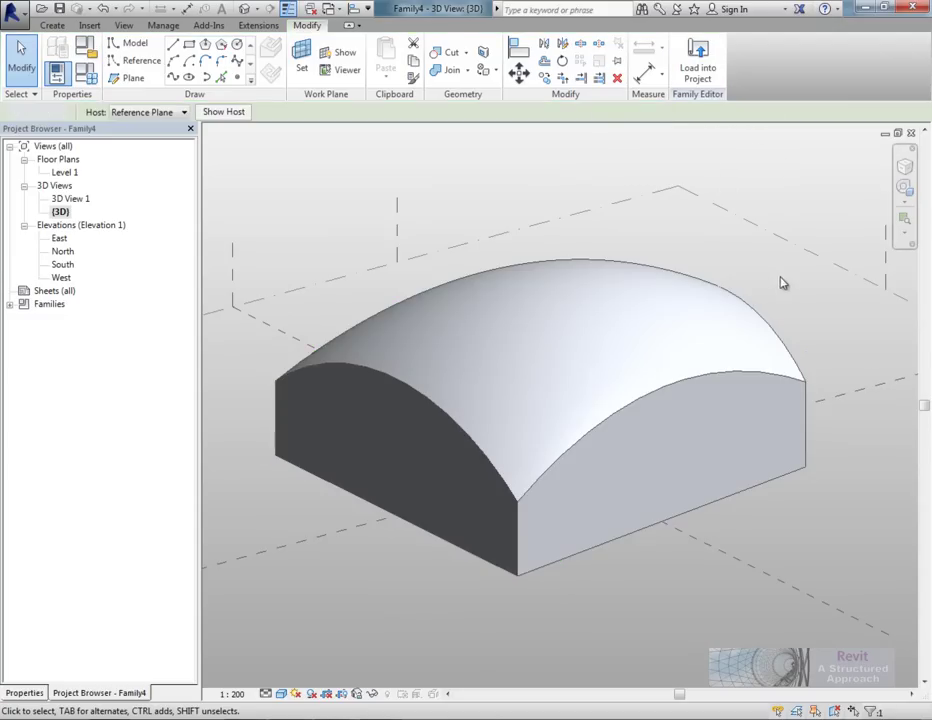
{"action": "middle_click_drag", "start_coordinate": [783, 283], "coordinate": [800, 338], "text": "shift"}
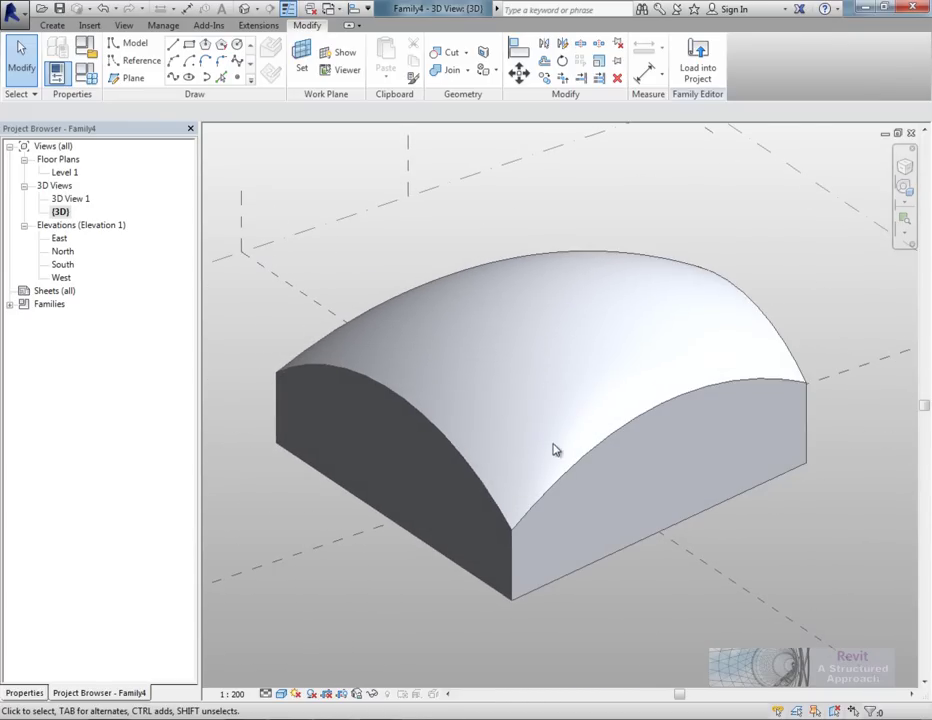
Select the curved top face of the roof form and divide its surface into a UV grid.
{"action": "key", "text": "Tab"}
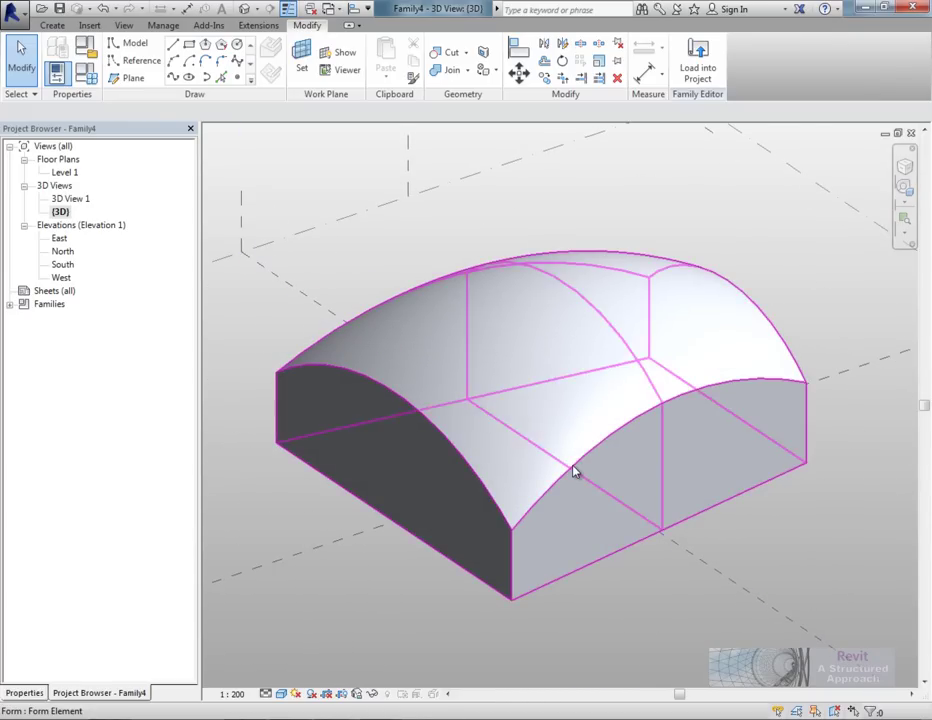
{"action": "key", "text": "Tab"}
{"action": "left_click", "coordinate": [576, 470]}
{"action": "middle_click_drag", "start_coordinate": [679, 516], "coordinate": [692, 478]}
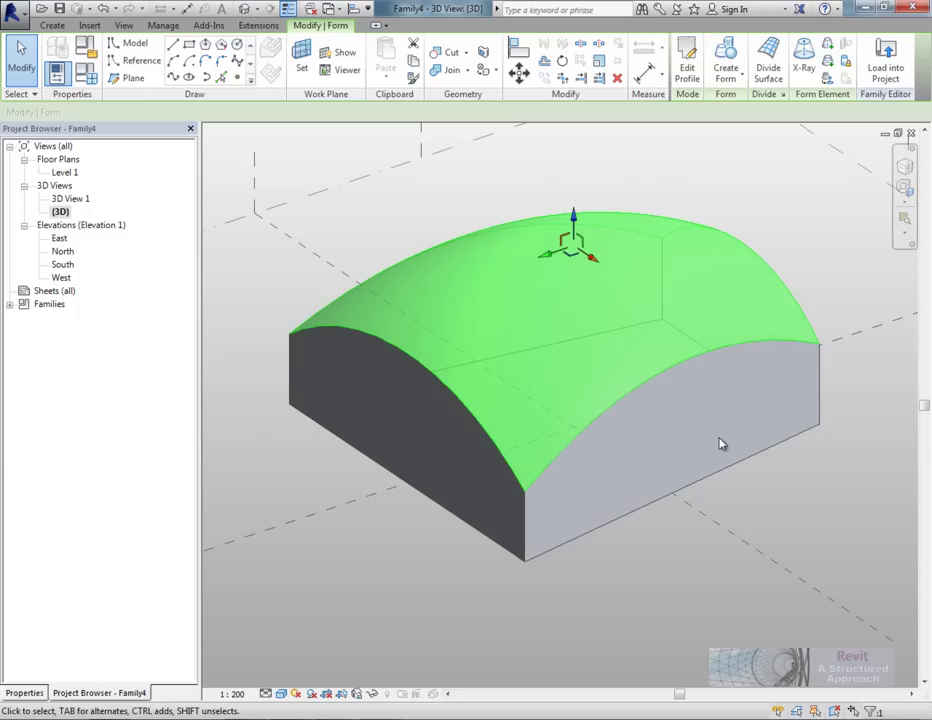
{"action": "left_click", "coordinate": [767, 72]}
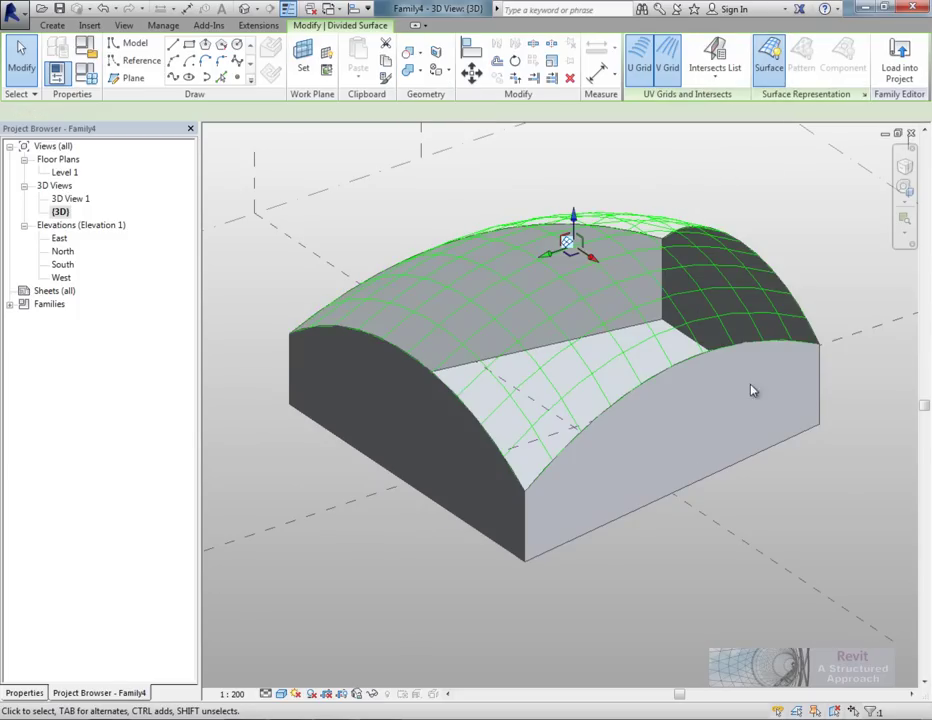
{"action": "middle_click_drag", "start_coordinate": [640, 536], "coordinate": [655, 523]}
{"action": "left_click", "coordinate": [613, 594]}
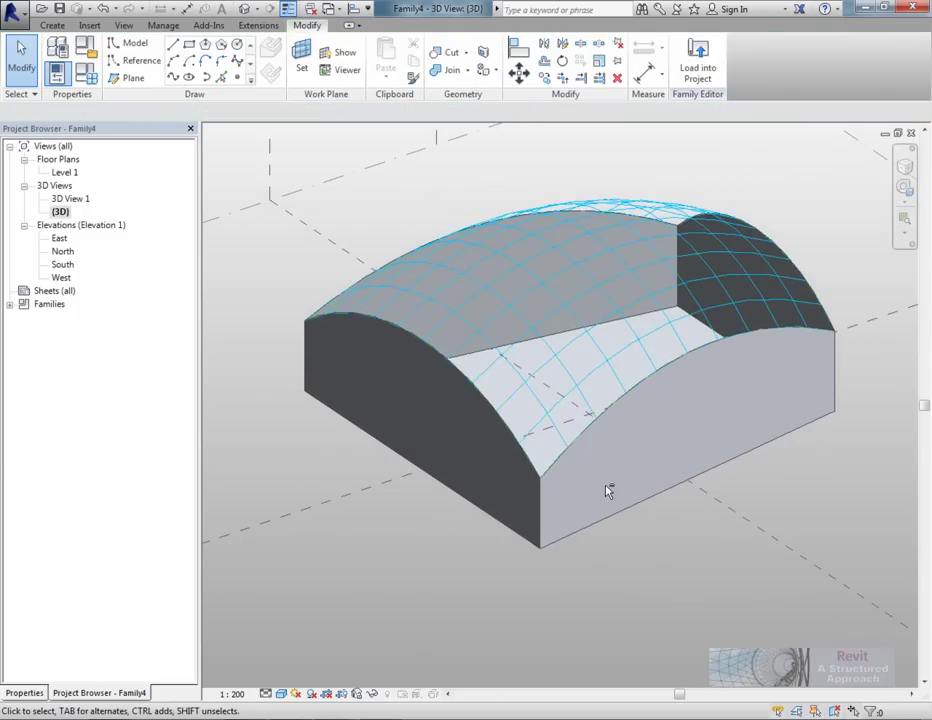
{"action": "middle_click_drag", "start_coordinate": [605, 491], "coordinate": [655, 268], "text": "shift"}
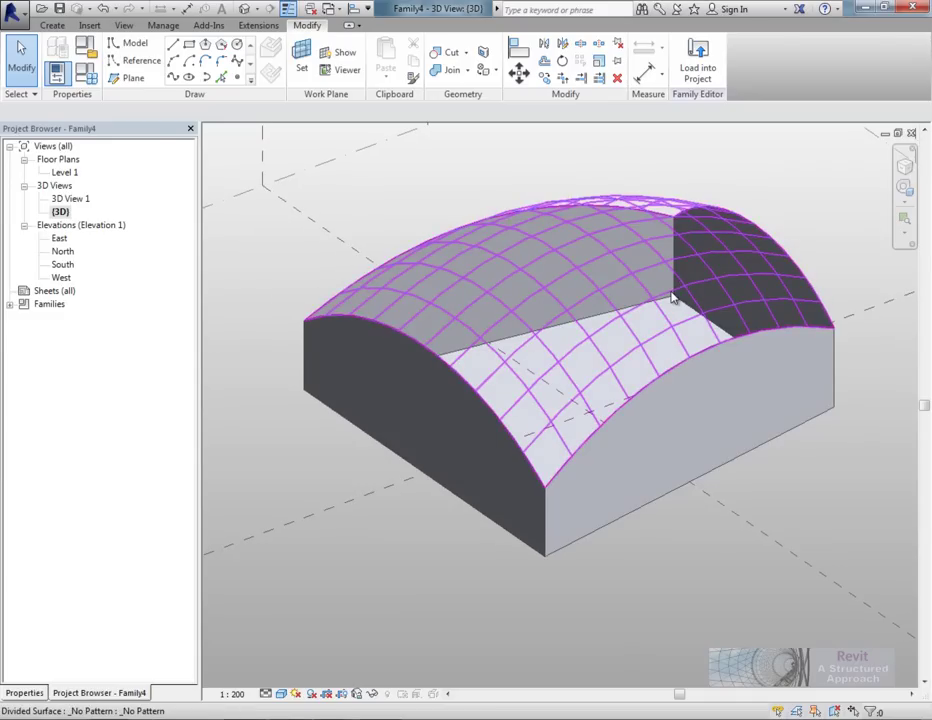
Apply the Rectangle pattern to the roof's divided surface and replace it with the Rhomboid pattern.
{"action": "left_click", "coordinate": [674, 298]}
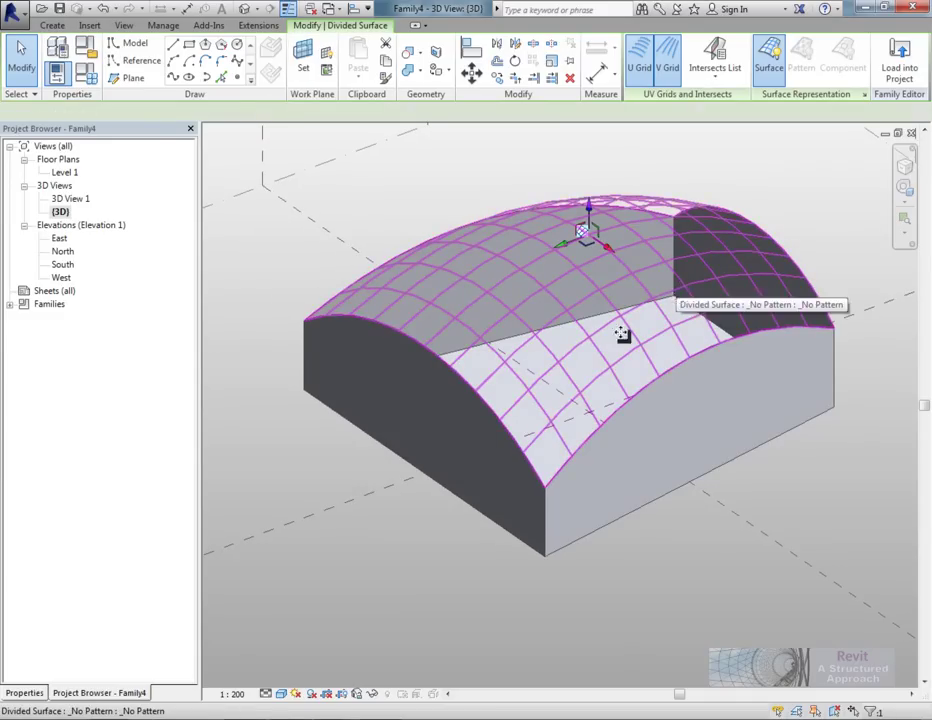
{"action": "left_click", "coordinate": [24, 693]}
{"action": "left_click", "coordinate": [135, 167]}
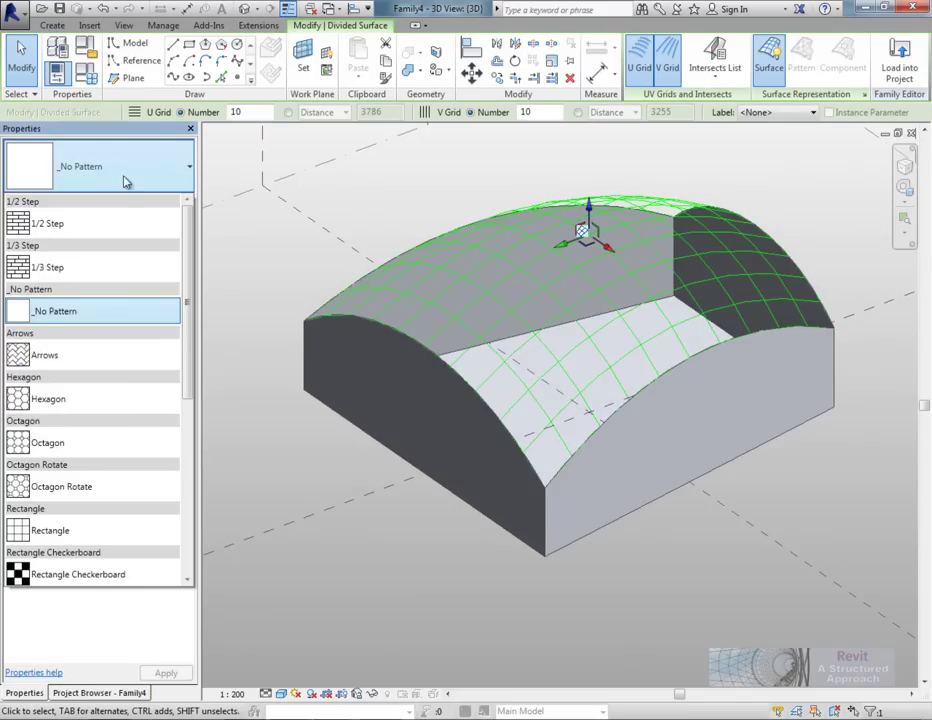
{"action": "left_click_drag", "start_coordinate": [186, 336], "coordinate": [186, 378]}
{"action": "left_click", "coordinate": [45, 448]}
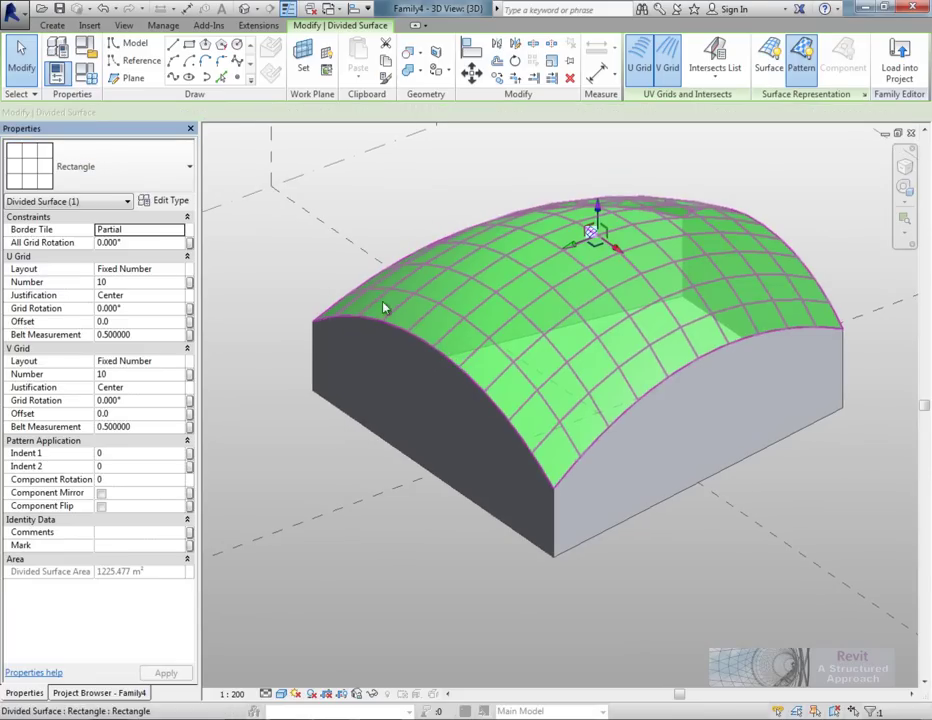
{"action": "left_click", "coordinate": [141, 160]}
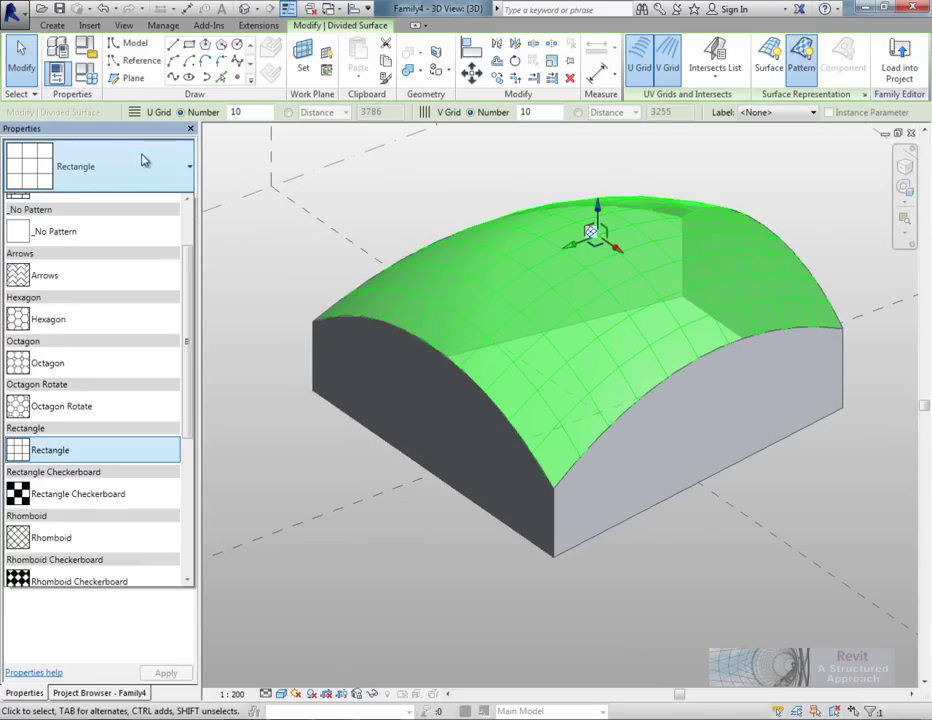
{"action": "scroll", "coordinate": [137, 395], "scroll_direction": "up", "scroll_amount": 1}
{"action": "scroll", "coordinate": [131, 405], "scroll_direction": "down", "scroll_amount": 3}
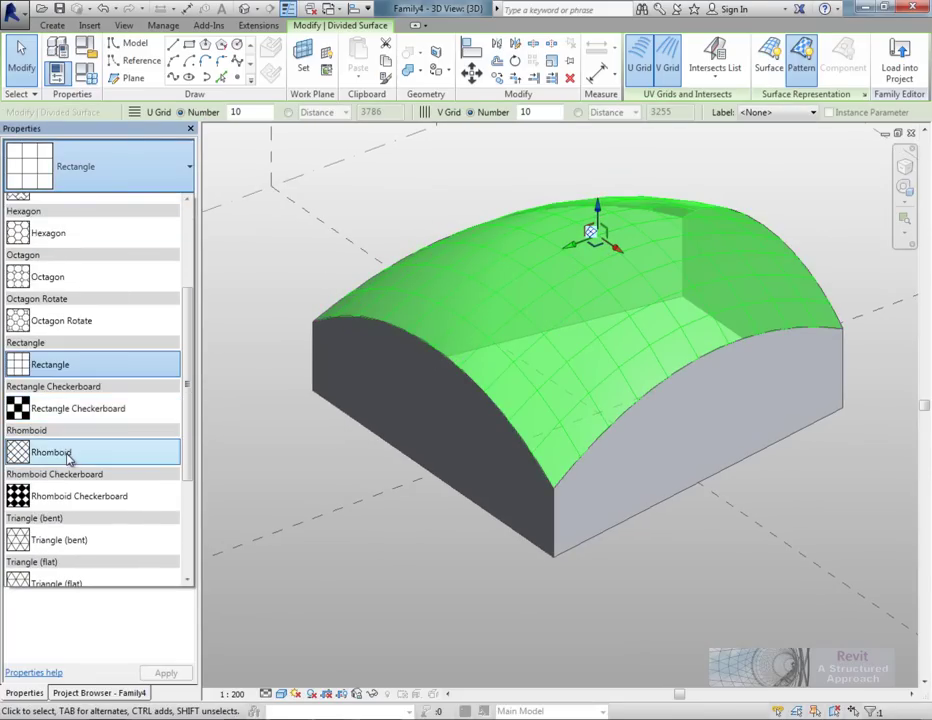
{"action": "left_click", "coordinate": [100, 452]}
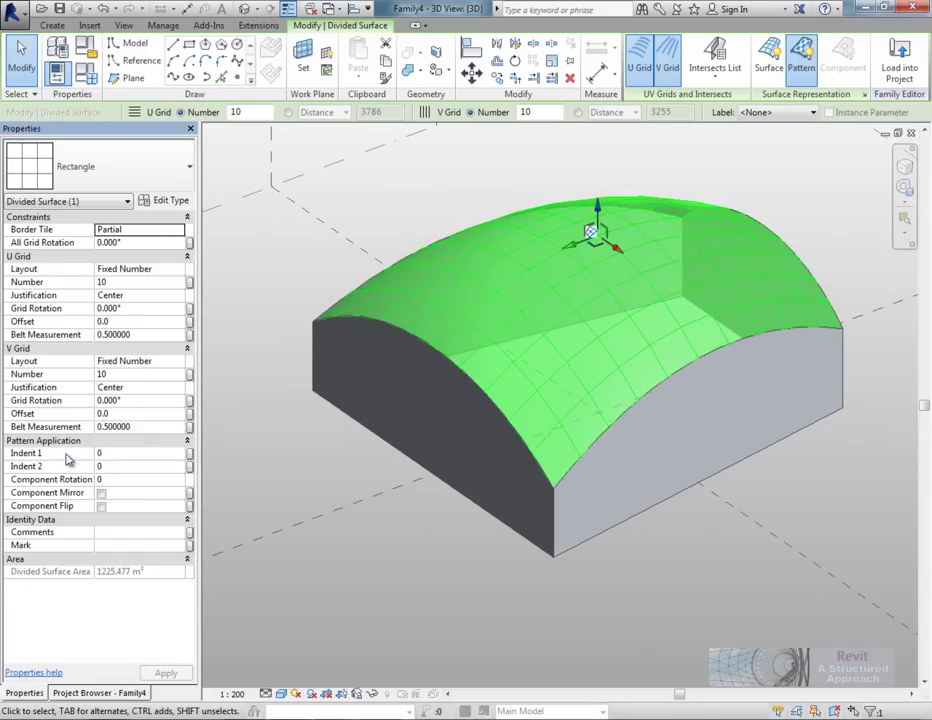
Set both the U grid and V grid layouts of the roof's divided surface to Maximum Spacing.
{"action": "left_click", "coordinate": [269, 268]}
{"action": "middle_click_drag", "start_coordinate": [269, 268], "coordinate": [547, 293], "text": "shift"}
{"action": "left_click", "coordinate": [610, 273]}
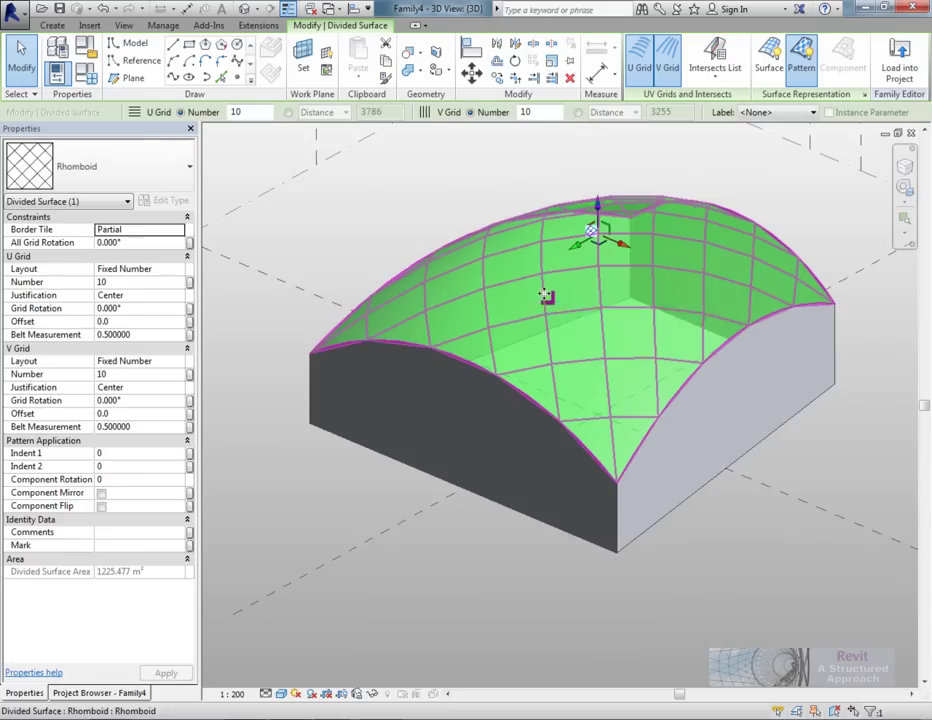
{"action": "left_click", "coordinate": [179, 270]}
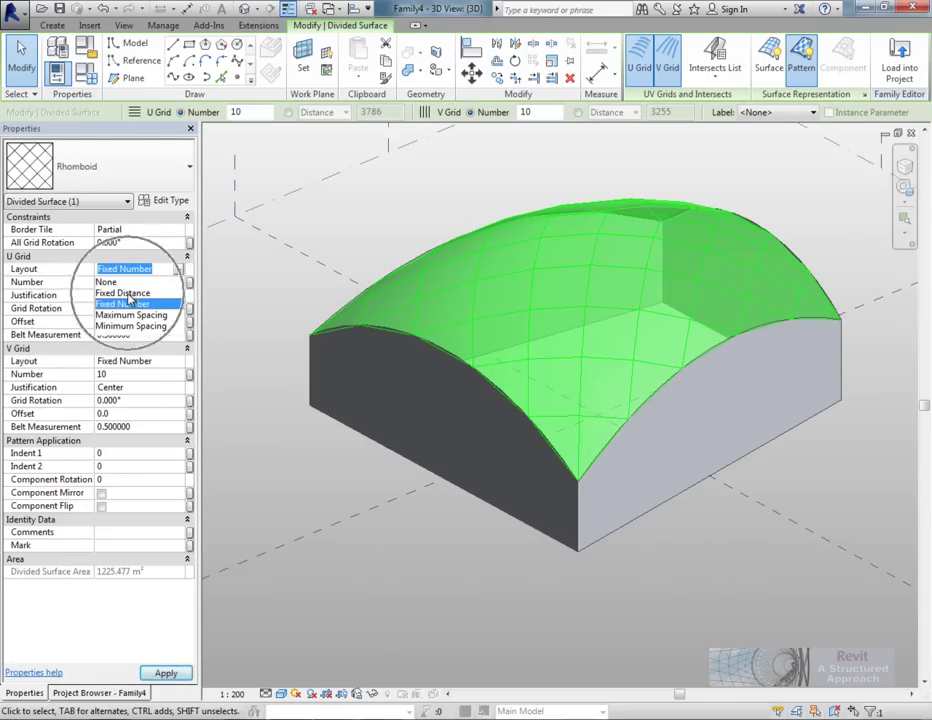
{"action": "left_click", "coordinate": [124, 293]}
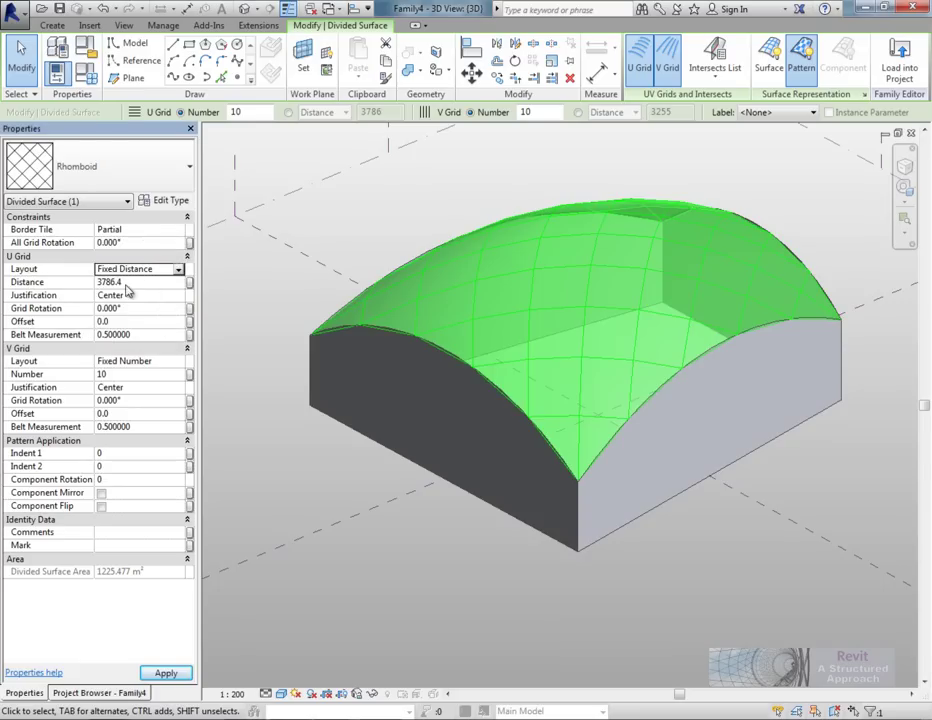
{"action": "left_click", "coordinate": [179, 270]}
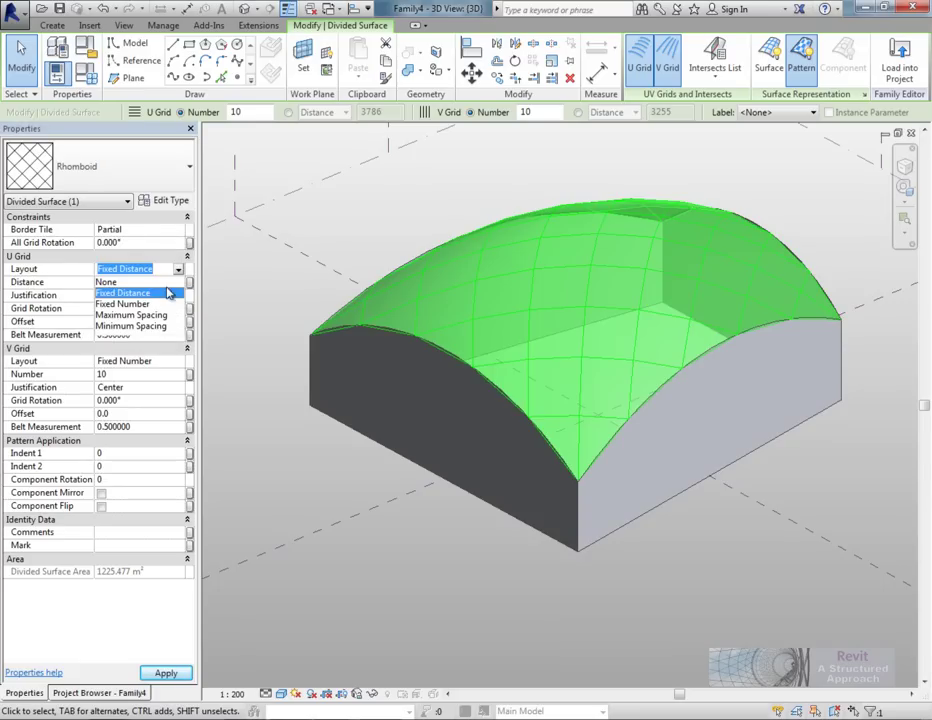
{"action": "left_click", "coordinate": [157, 316]}
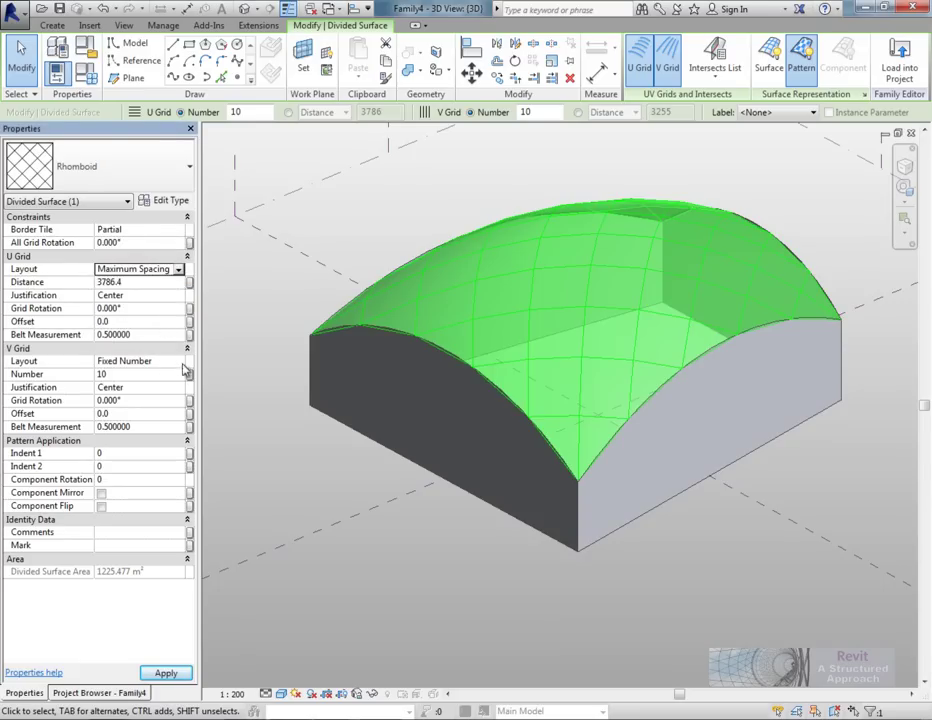
{"action": "left_click", "coordinate": [179, 361]}
{"action": "left_click", "coordinate": [163, 412]}
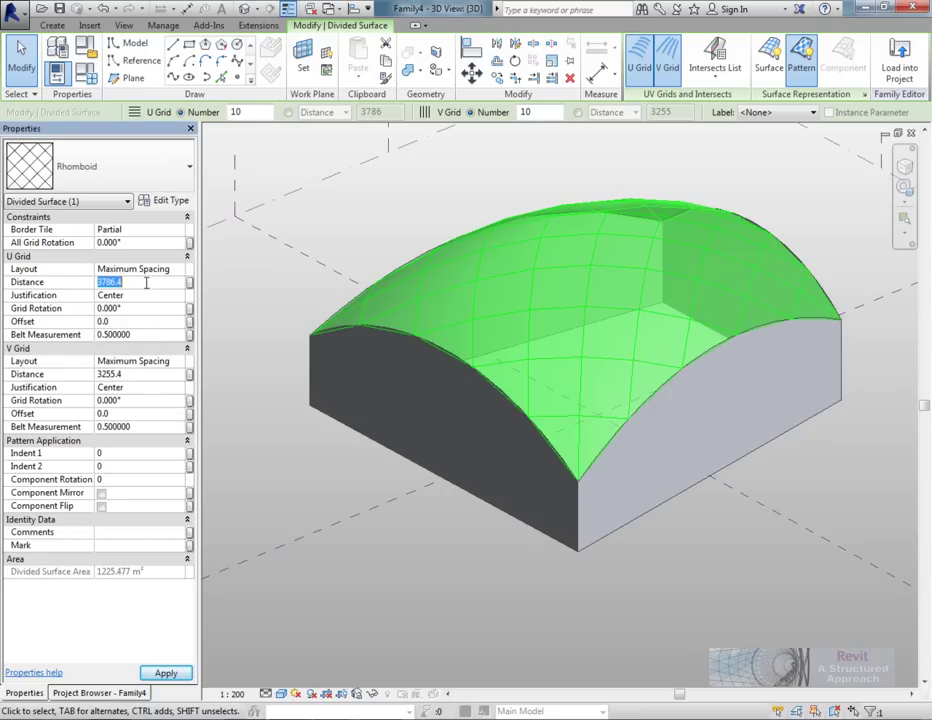
Reduce the divided surface's grid distances for a denser rhomboid pattern and inspect its panels at the roof corner.
{"action": "left_click", "coordinate": [256, 296]}
{"action": "middle_click_drag", "start_coordinate": [884, 418], "coordinate": [895, 516], "text": "shift"}
{"action": "scroll", "coordinate": [695, 527], "scroll_direction": "up", "scroll_amount": 3}
{"action": "scroll", "coordinate": [693, 521], "scroll_direction": "up", "scroll_amount": 1}
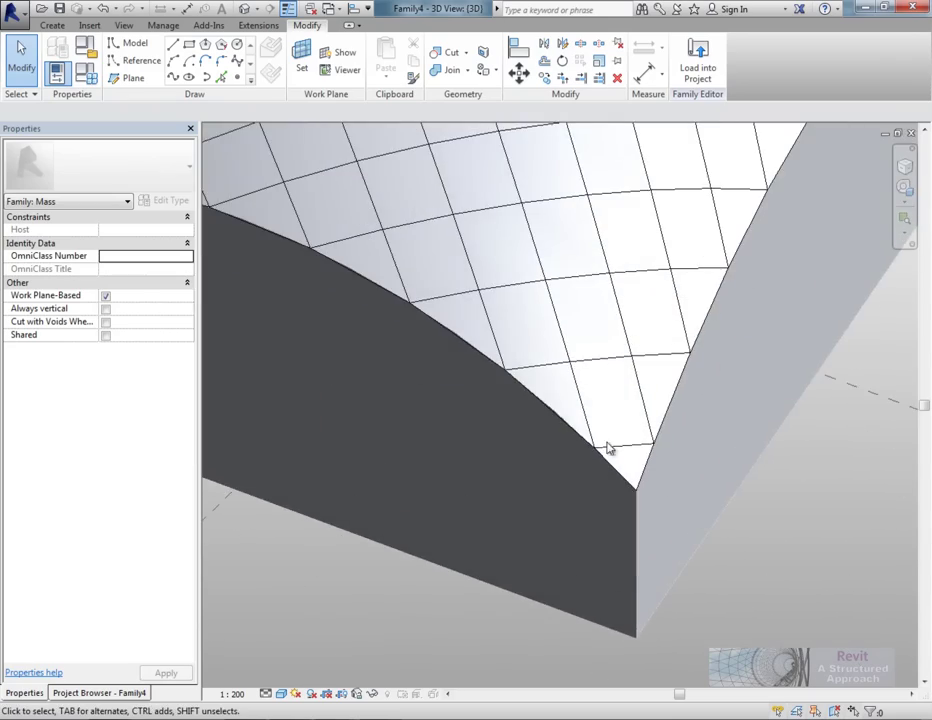
{"action": "middle_click_drag", "start_coordinate": [441, 293], "coordinate": [704, 389]}
{"action": "scroll", "coordinate": [491, 335], "scroll_direction": "down", "scroll_amount": 5}
{"action": "middle_click_drag", "start_coordinate": [491, 335], "coordinate": [590, 430], "text": "shift"}
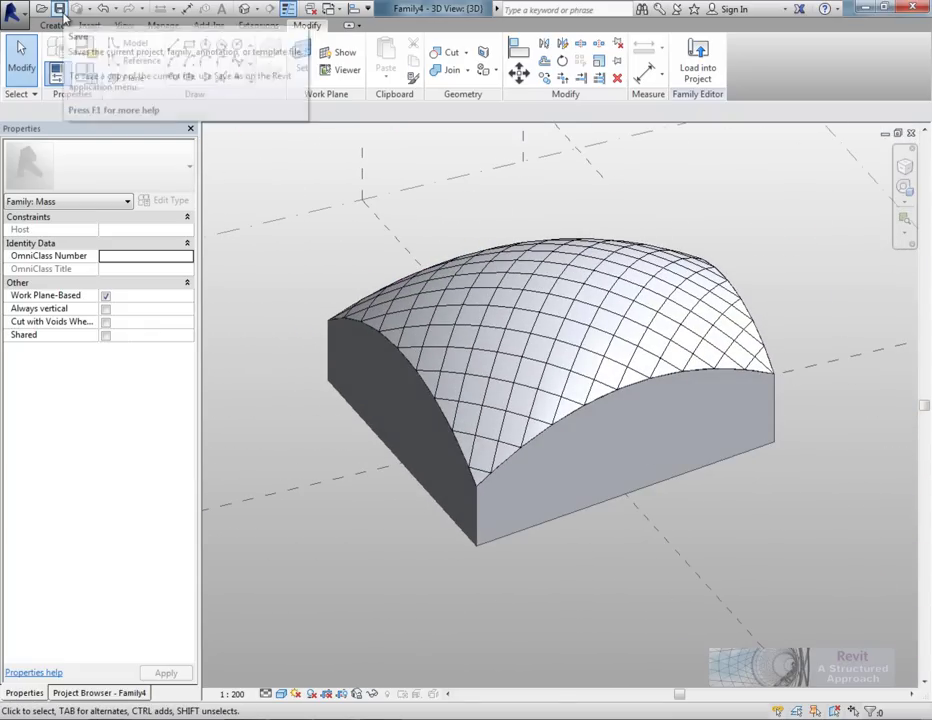
{"action": "middle_click_drag", "start_coordinate": [296, 163], "coordinate": [314, 163]}
Create a new project from the Structural Template.
{"action": "left_click", "coordinate": [14, 14]}
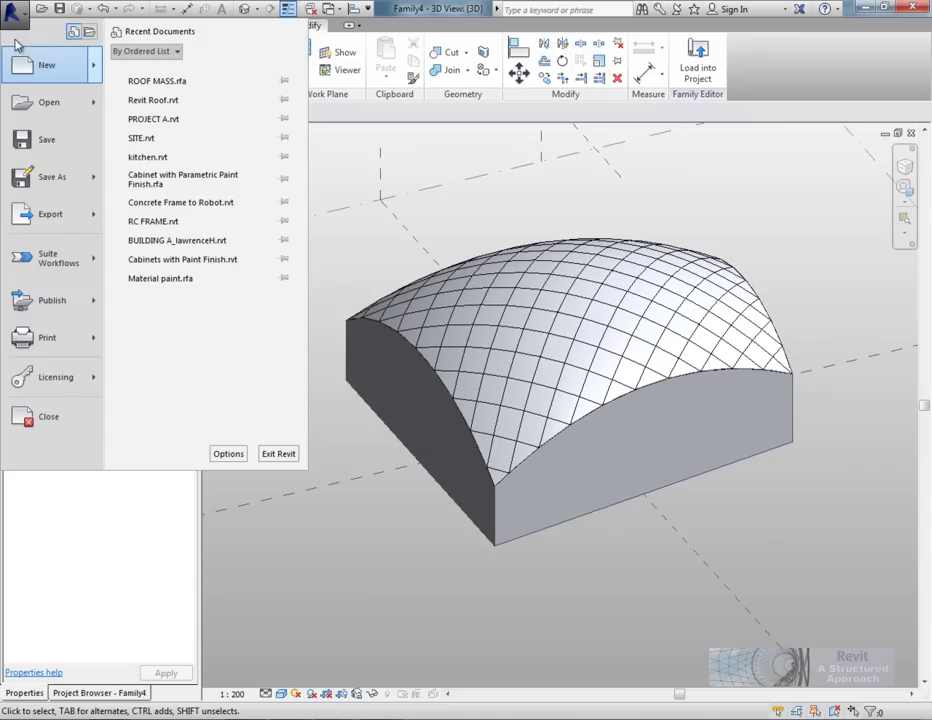
{"action": "mouse_move", "coordinate": [30, 75]}
{"action": "left_click", "coordinate": [200, 72]}
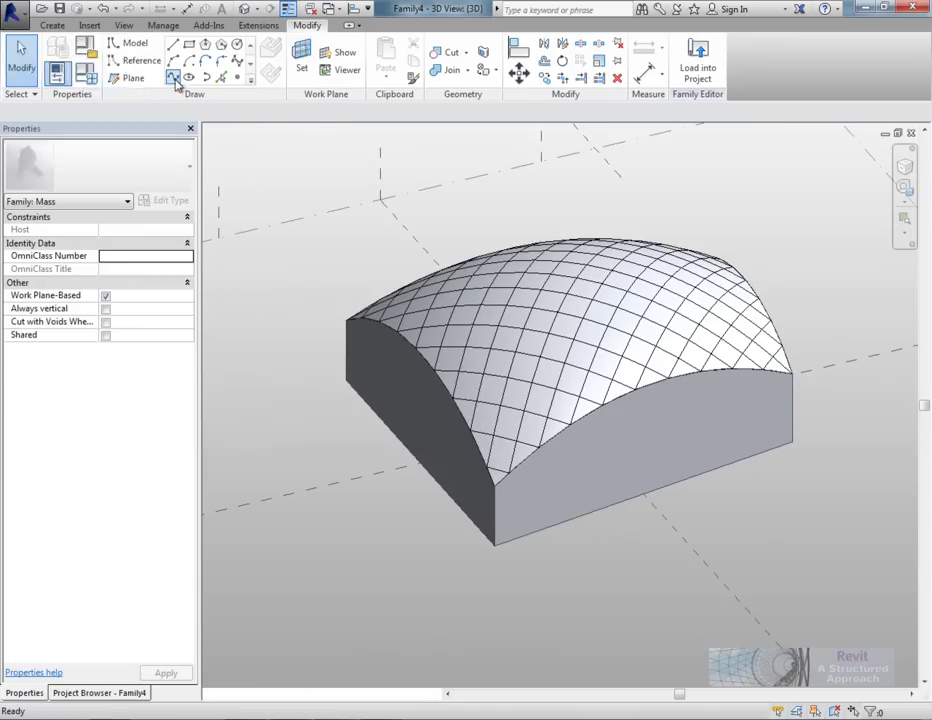
{"action": "left_click", "coordinate": [348, 291]}
{"action": "left_click", "coordinate": [330, 331]}
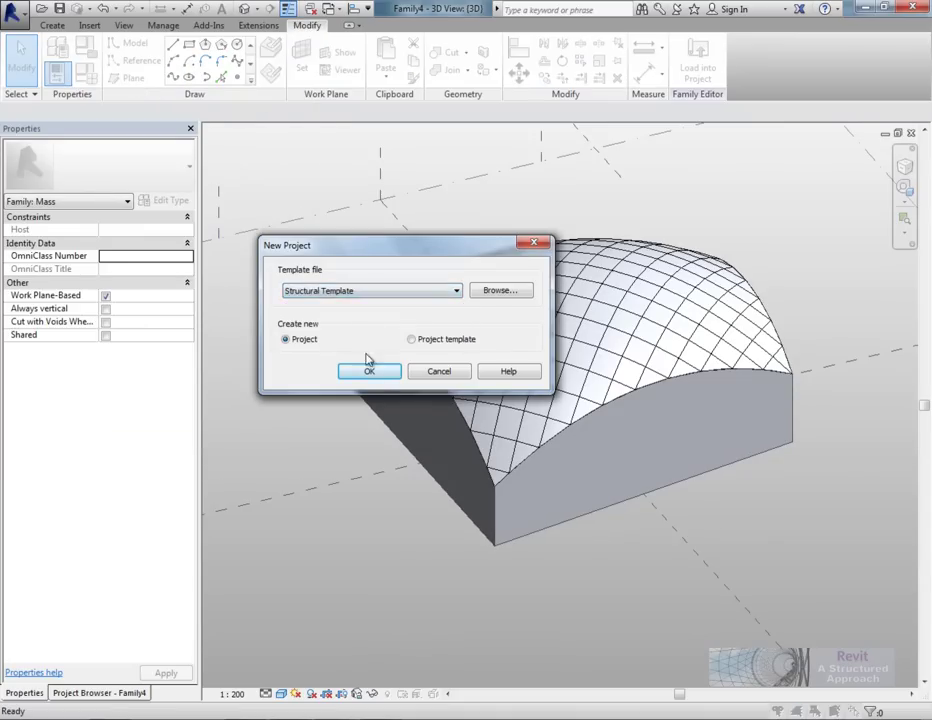
{"action": "left_click", "coordinate": [369, 372]}
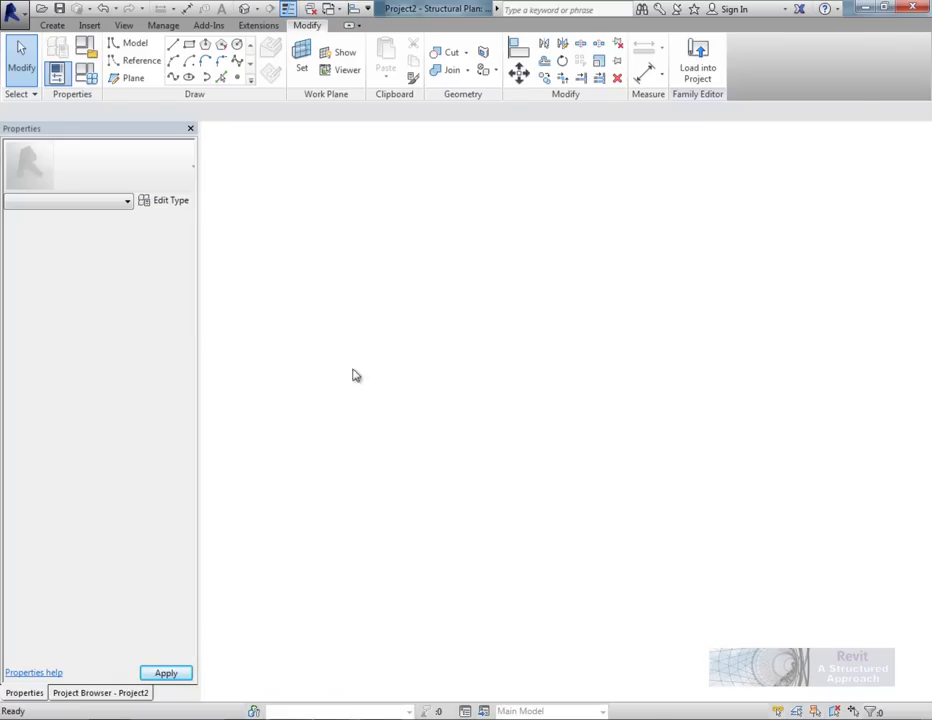
Open the Site structural plan of the new project.
{"action": "left_click", "coordinate": [130, 694]}
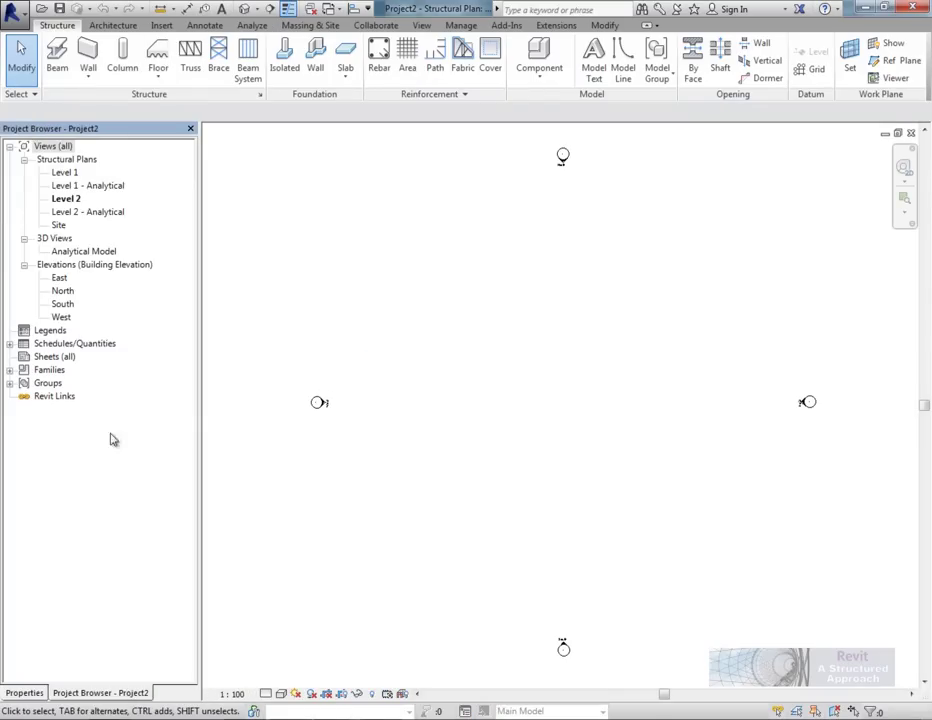
{"action": "double_click", "coordinate": [59, 225]}
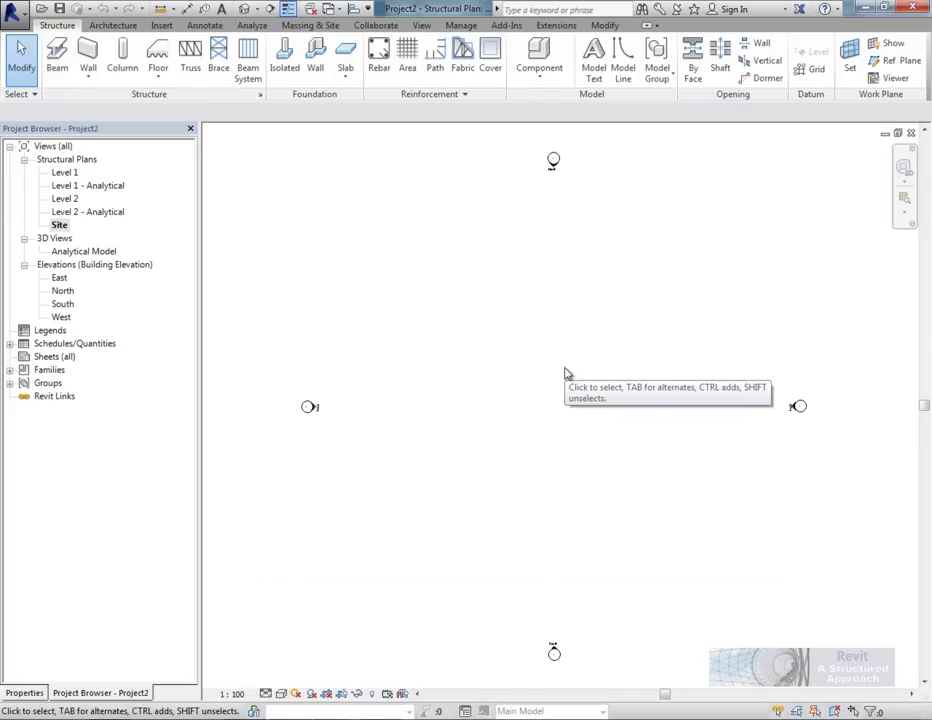
{"action": "middle_click_drag", "start_coordinate": [416, 270], "coordinate": [432, 264]}
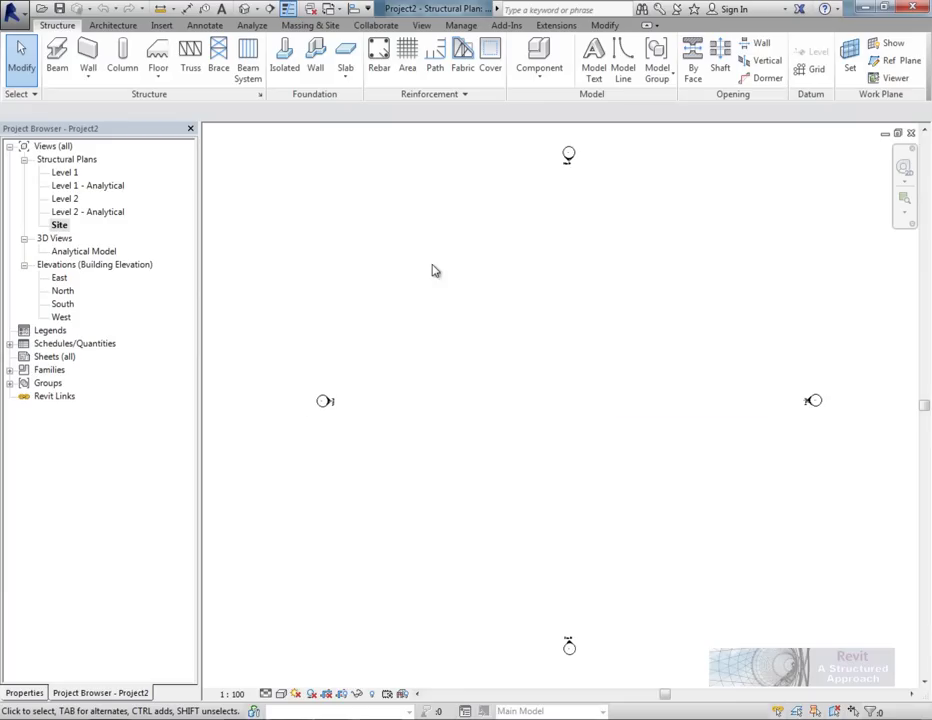
Return to the roof mass family, load it into the new project and cancel its placement in the Level 2 plan.
{"action": "key", "text": "ctrl+Tab"}
{"action": "key", "text": "ctrl+Tab"}
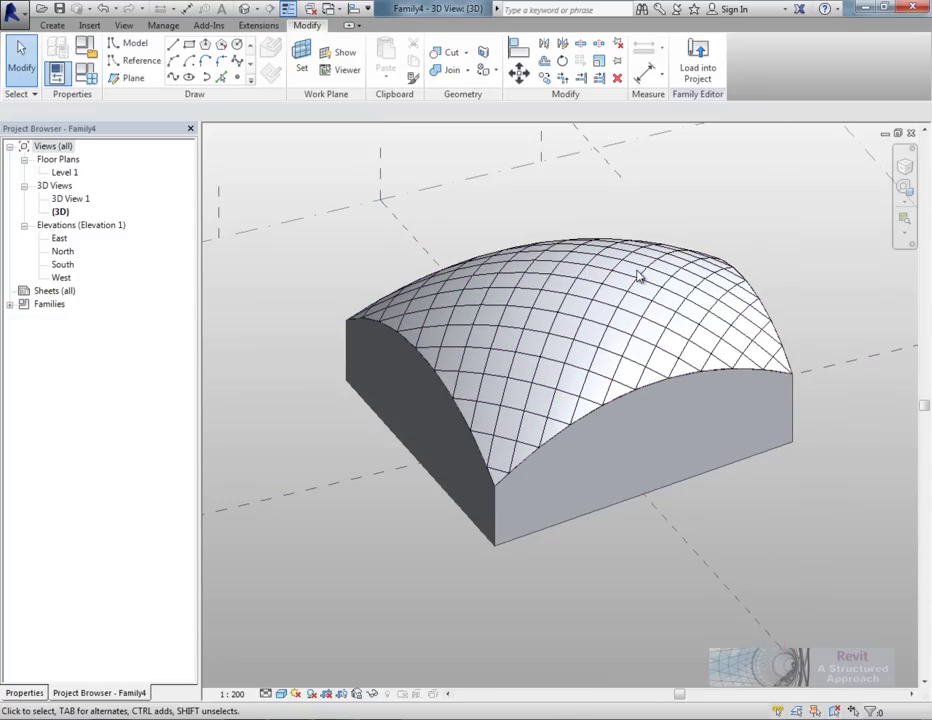
{"action": "middle_click_drag", "start_coordinate": [694, 238], "coordinate": [678, 238]}
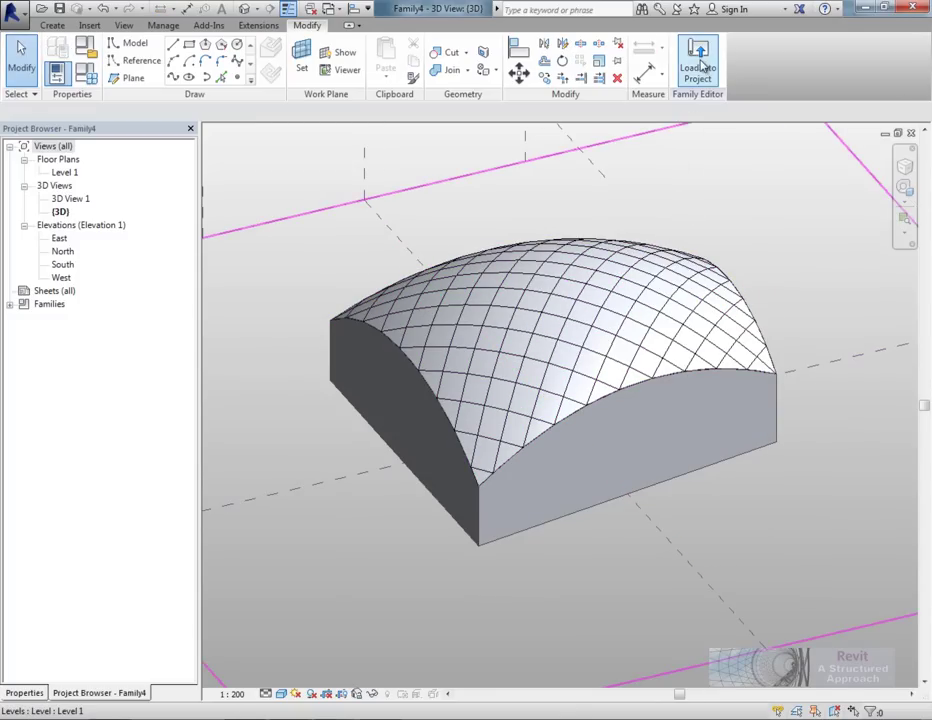
{"action": "left_click", "coordinate": [699, 62]}
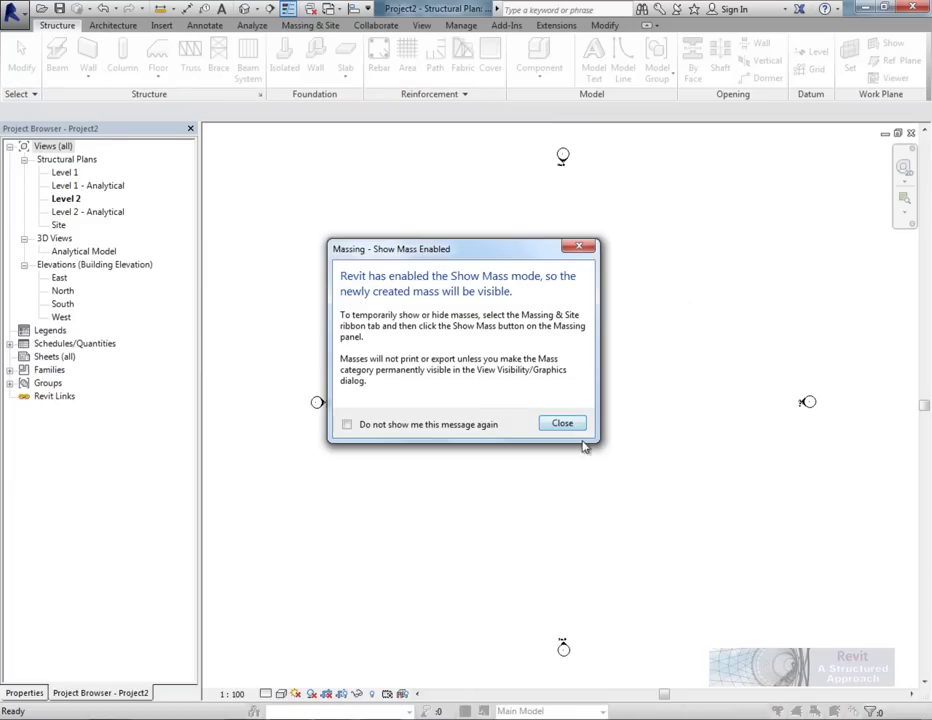
{"action": "left_click", "coordinate": [577, 427]}
{"action": "key", "text": "Escape"}
Place the roof mass component on the Level 1 work plane in the Site plan, centred between the elevation markers.
{"action": "double_click", "coordinate": [58, 225]}
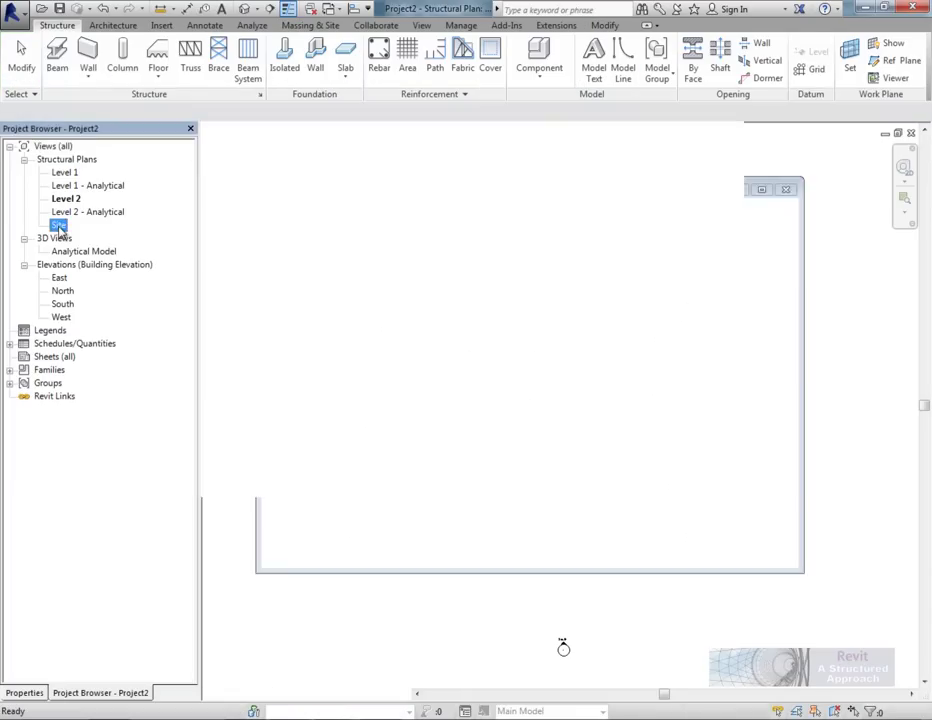
{"action": "left_click", "coordinate": [545, 58]}
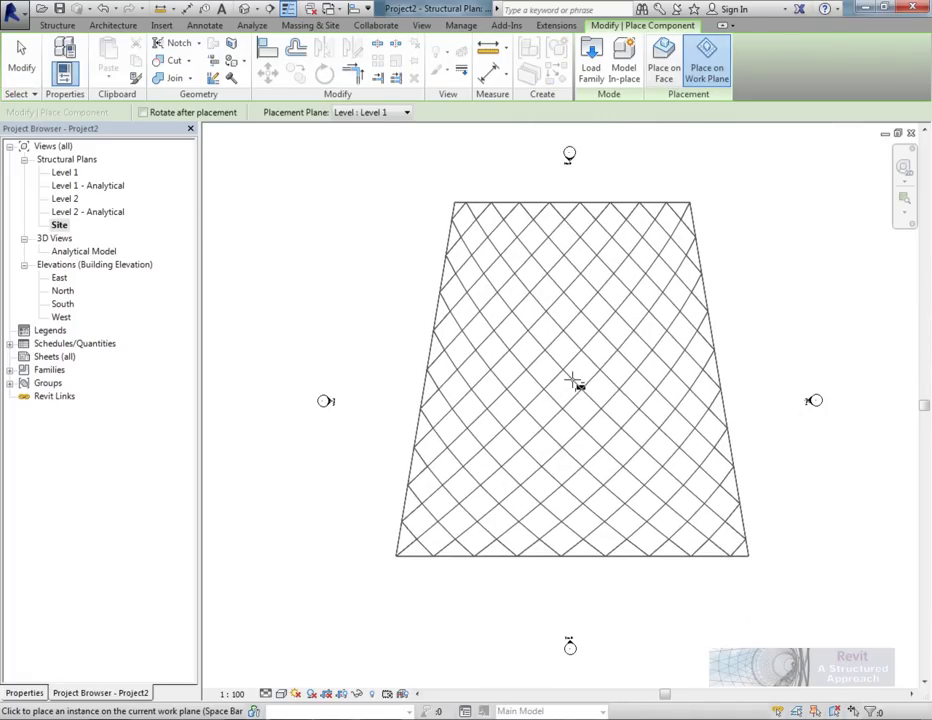
{"action": "left_click", "coordinate": [598, 383]}
{"action": "middle_click_drag", "start_coordinate": [801, 493], "coordinate": [670, 493]}
{"action": "key", "text": "Escape"}
{"action": "key", "text": "Escape"}
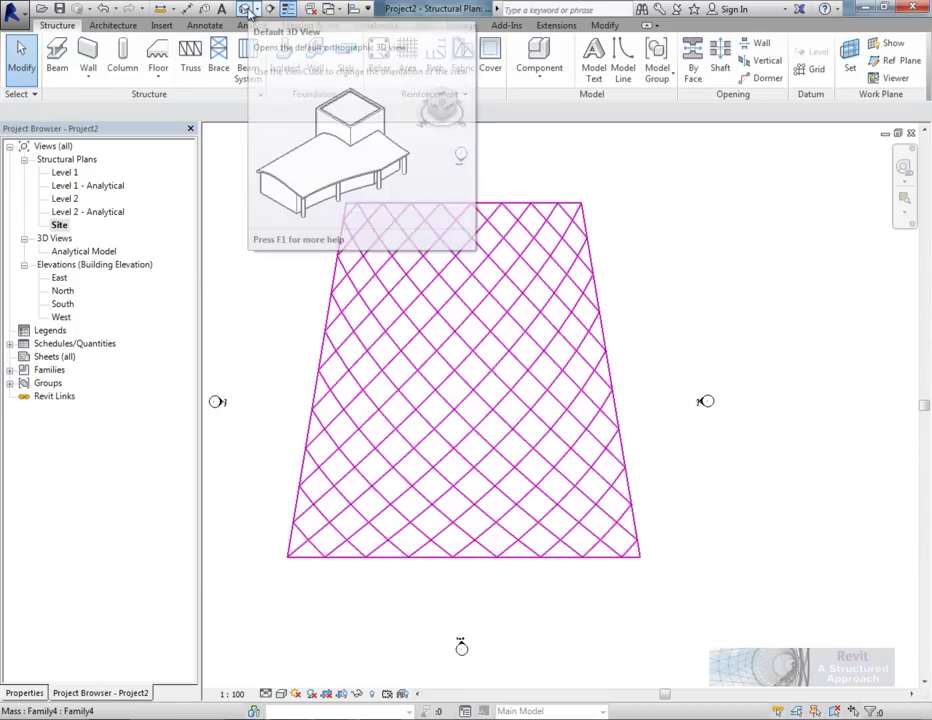
Open the default 3D view and display the roof mass in the Realistic visual style.
{"action": "left_click", "coordinate": [247, 10]}
{"action": "left_click", "coordinate": [245, 9]}
{"action": "mouse_move", "coordinate": [716, 476]}
{"action": "middle_mouse_down", "text": "shift"}
{"action": "mouse_move", "coordinate": [674, 466]}
{"action": "mouse_move", "coordinate": [608, 503]}
{"action": "middle_mouse_up", "text": "shift"}
{"action": "left_click", "coordinate": [281, 693]}
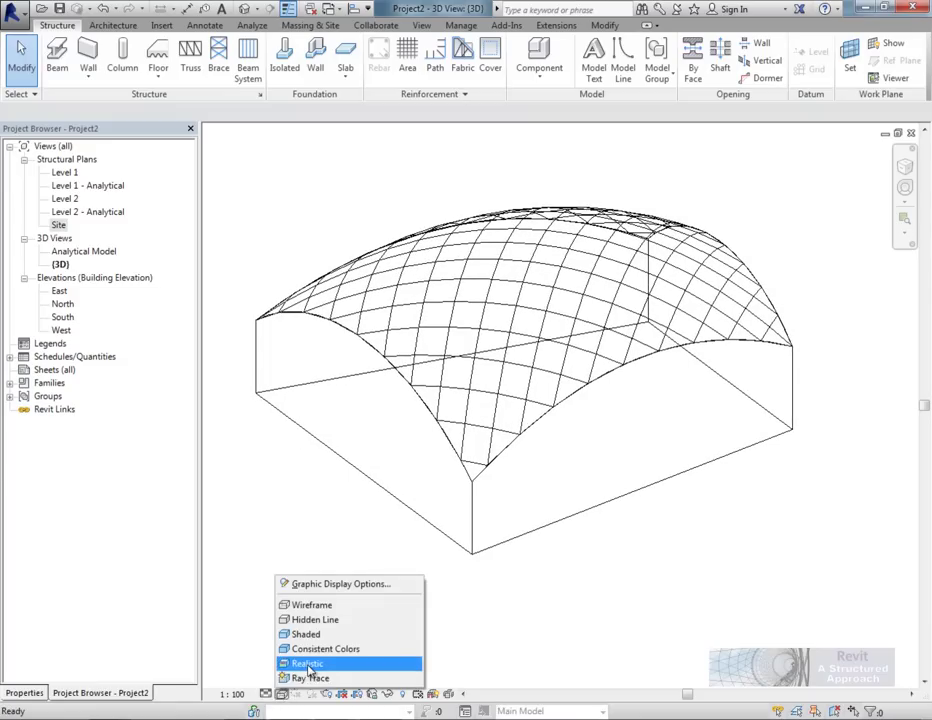
{"action": "left_click", "coordinate": [300, 662]}
{"action": "middle_click_drag", "start_coordinate": [684, 553], "coordinate": [333, 446], "text": "shift"}
{"action": "scroll", "coordinate": [333, 446], "scroll_direction": "up", "scroll_amount": 4}
{"action": "scroll", "coordinate": [518, 366], "scroll_direction": "down", "scroll_amount": 4}
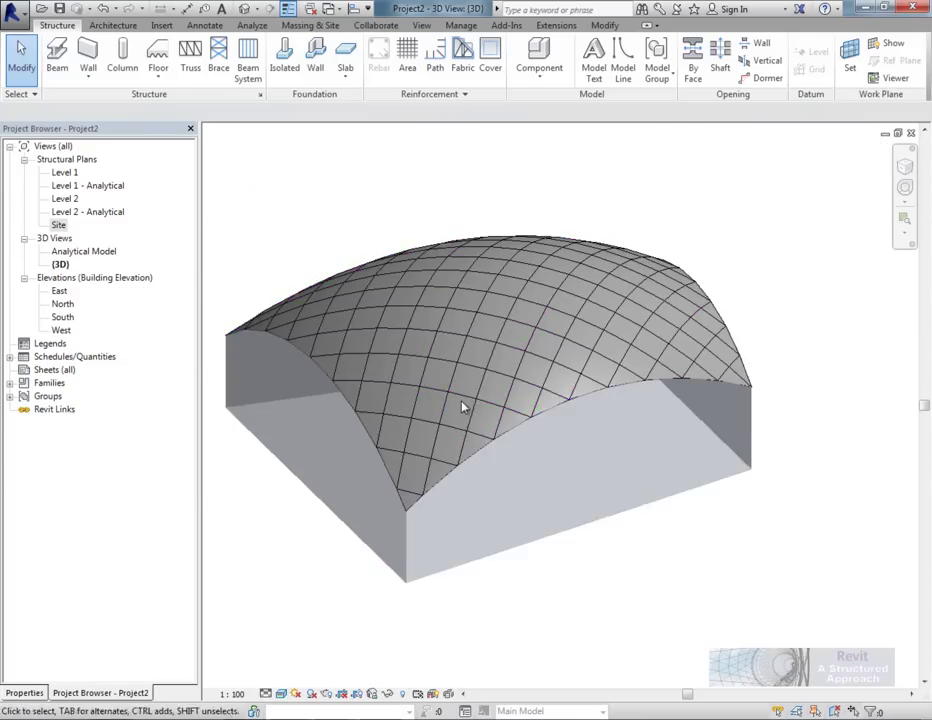
Start placing structural beams by picking existing lines, with 3D Snapping enabled and the CHS193.7x12.5 circular hollow section type.
{"action": "left_click", "coordinate": [58, 60]}
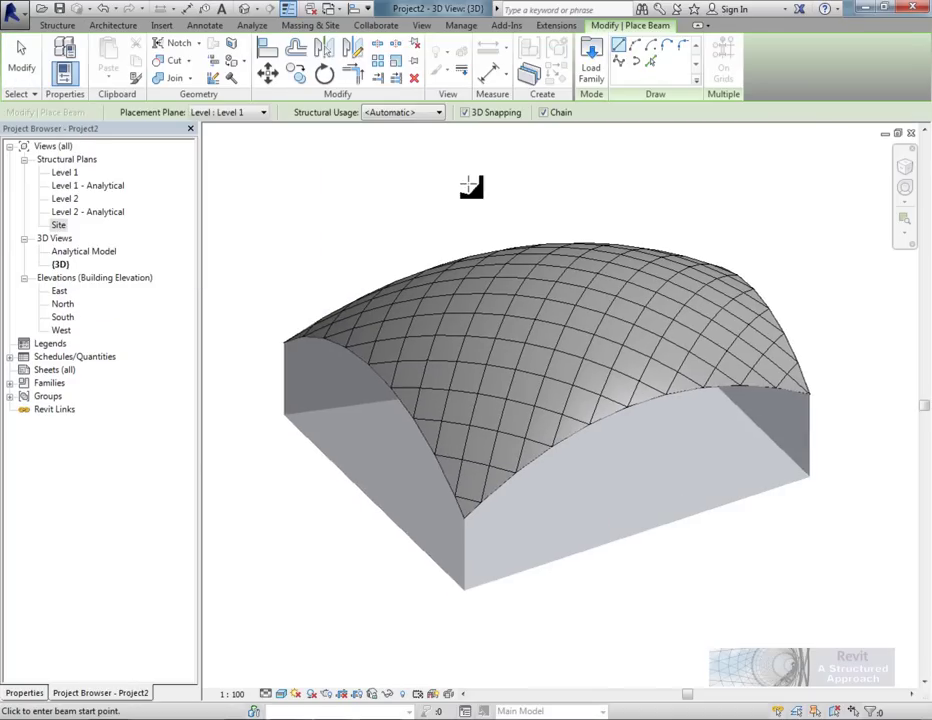
{"action": "left_click", "coordinate": [465, 113]}
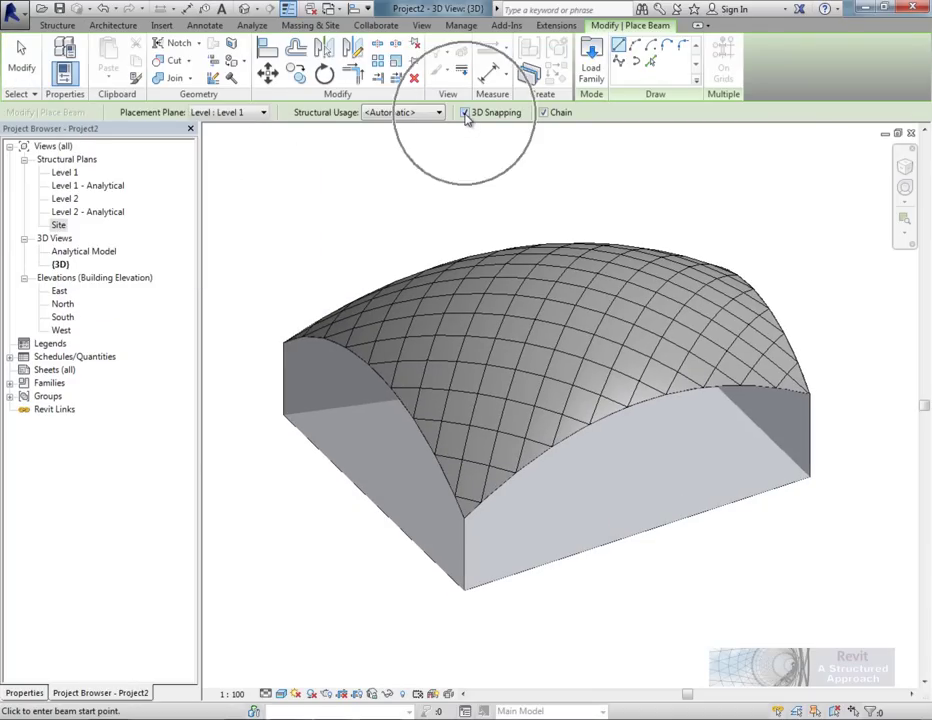
{"action": "left_click", "coordinate": [651, 63]}
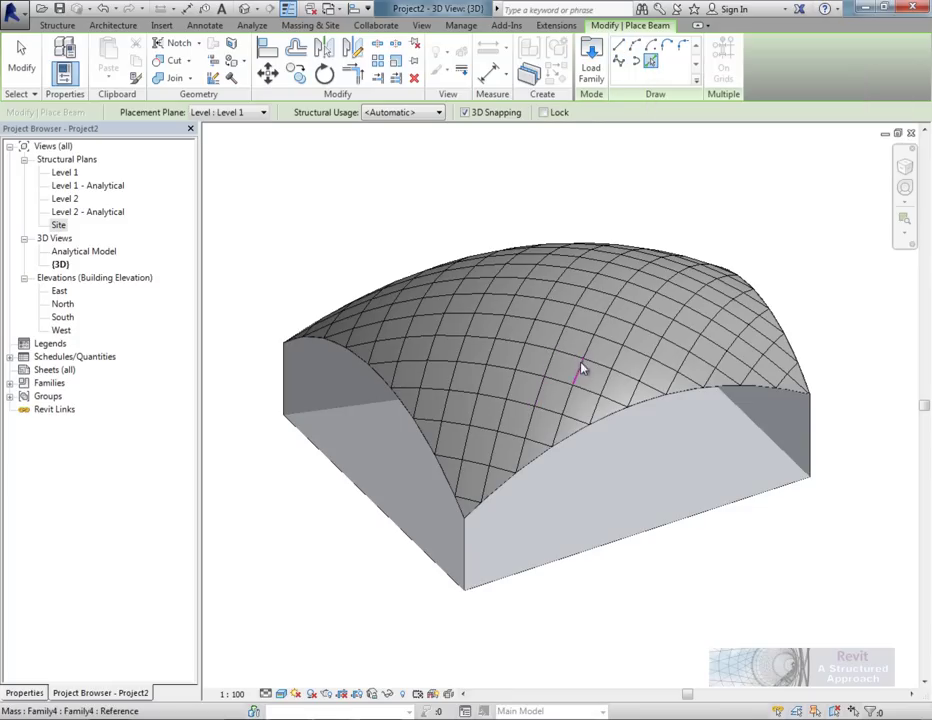
{"action": "left_click", "coordinate": [33, 694]}
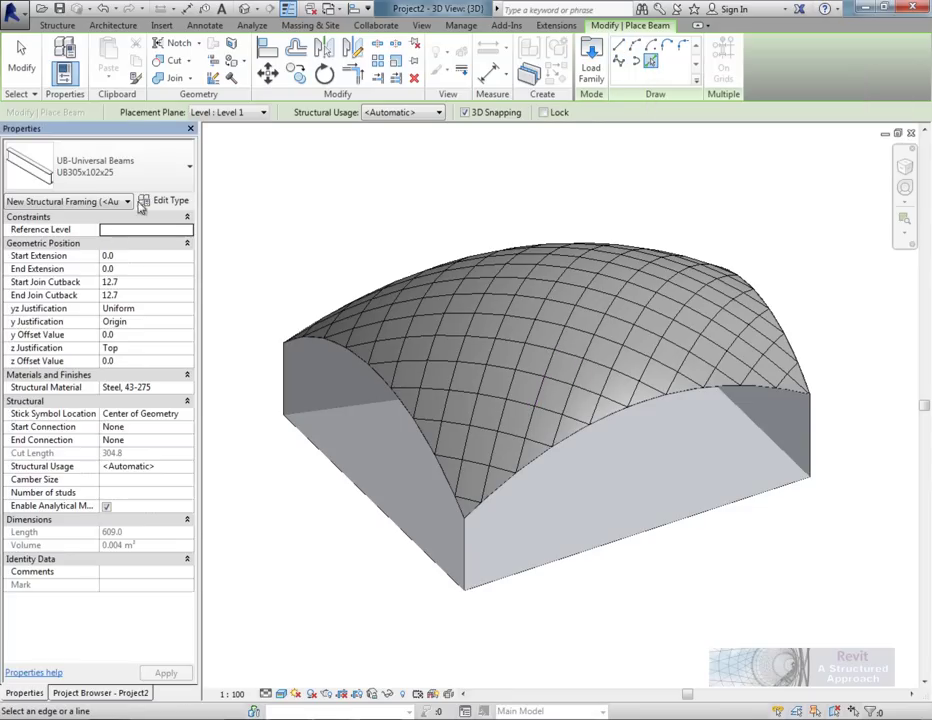
{"action": "left_click", "coordinate": [148, 170]}
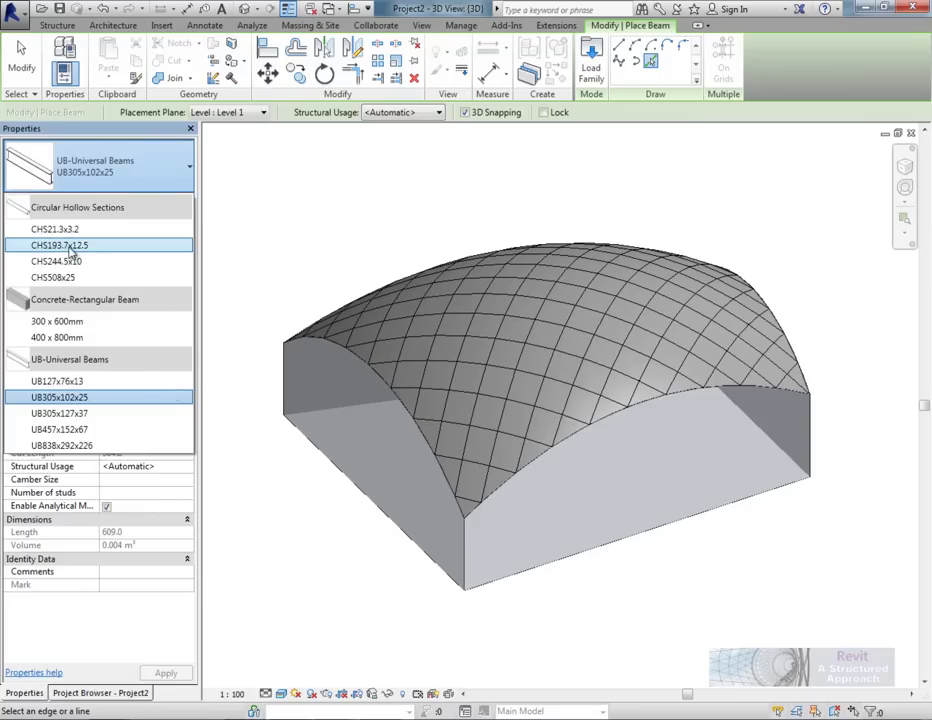
{"action": "left_click", "coordinate": [60, 245]}
Place a chain of beams around one rhomboid panel near the front corner of the roof, and undo the placement.
{"action": "scroll", "coordinate": [486, 422], "scroll_direction": "up", "scroll_amount": 4}
{"action": "scroll", "coordinate": [476, 393], "scroll_direction": "up", "scroll_amount": 1}
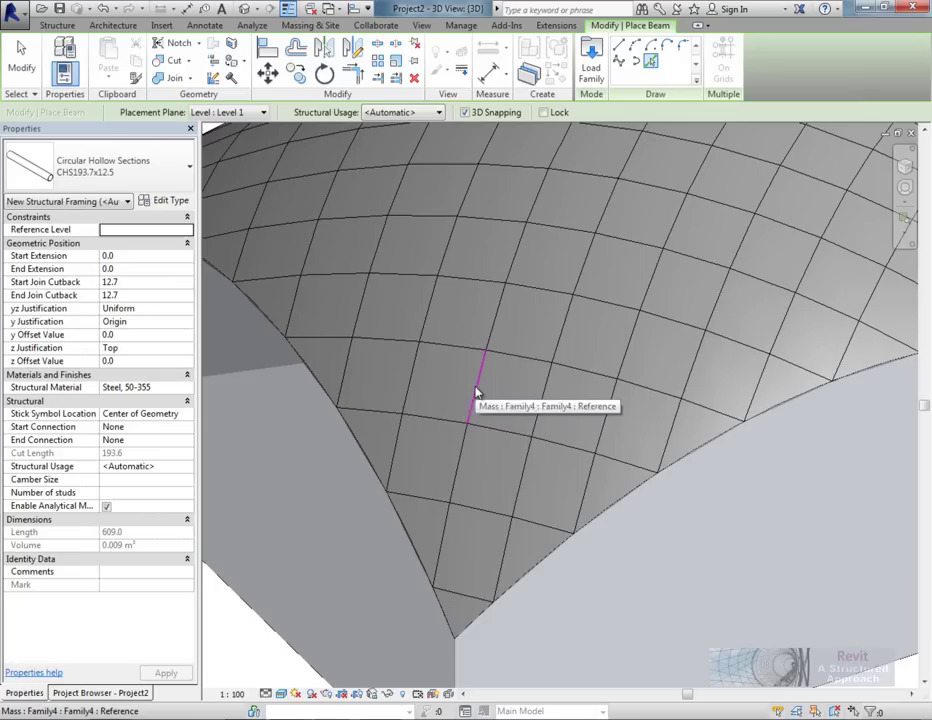
{"action": "key", "text": "Tab"}
{"action": "left_click", "coordinate": [477, 392]}
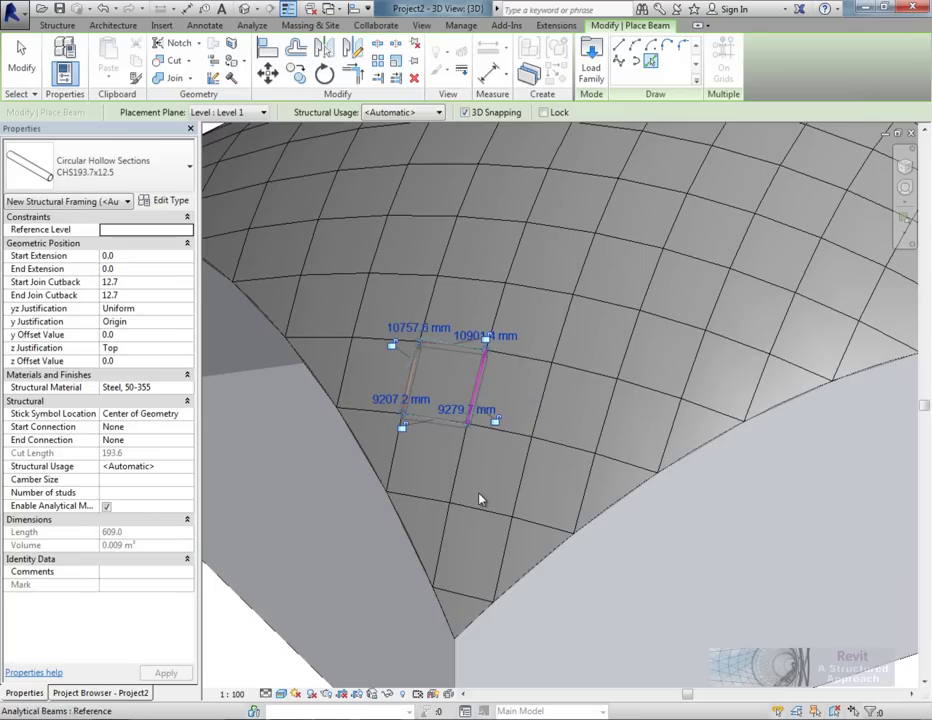
{"action": "key", "text": "ctrl"}
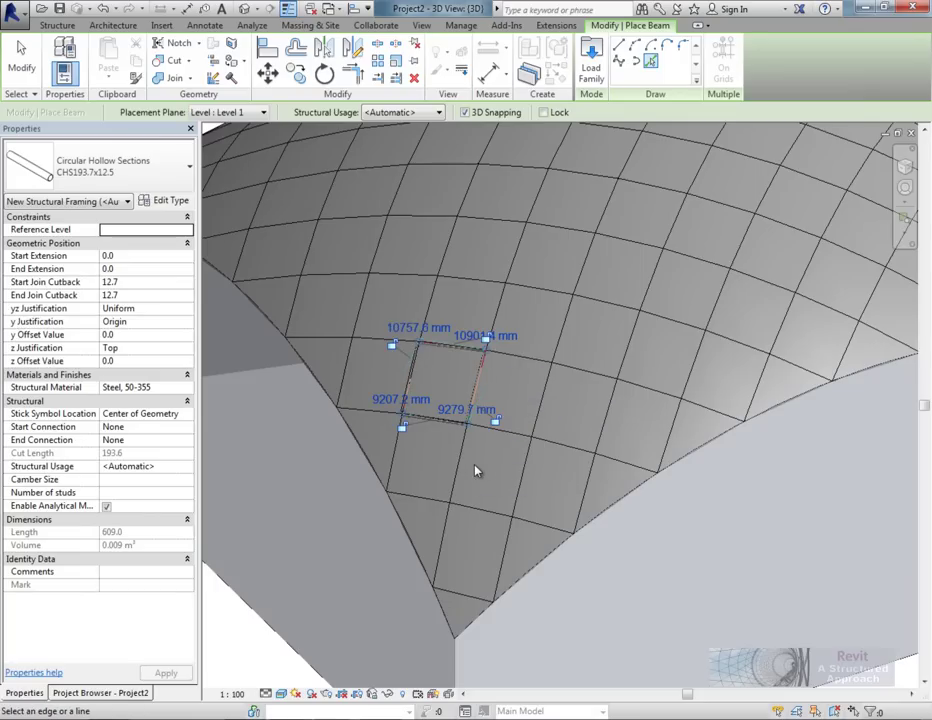
{"action": "key", "text": "Escape"}
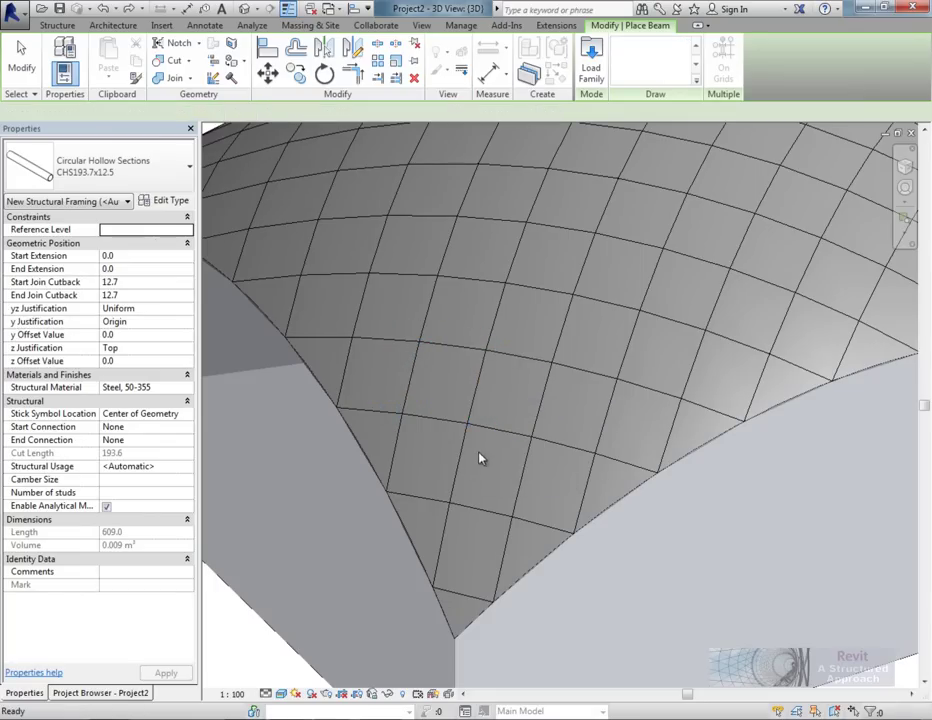
Set the z Justification of the new beams to Center.
{"action": "middle_click_drag", "start_coordinate": [467, 454], "coordinate": [470, 454]}
{"action": "left_click", "coordinate": [142, 350]}
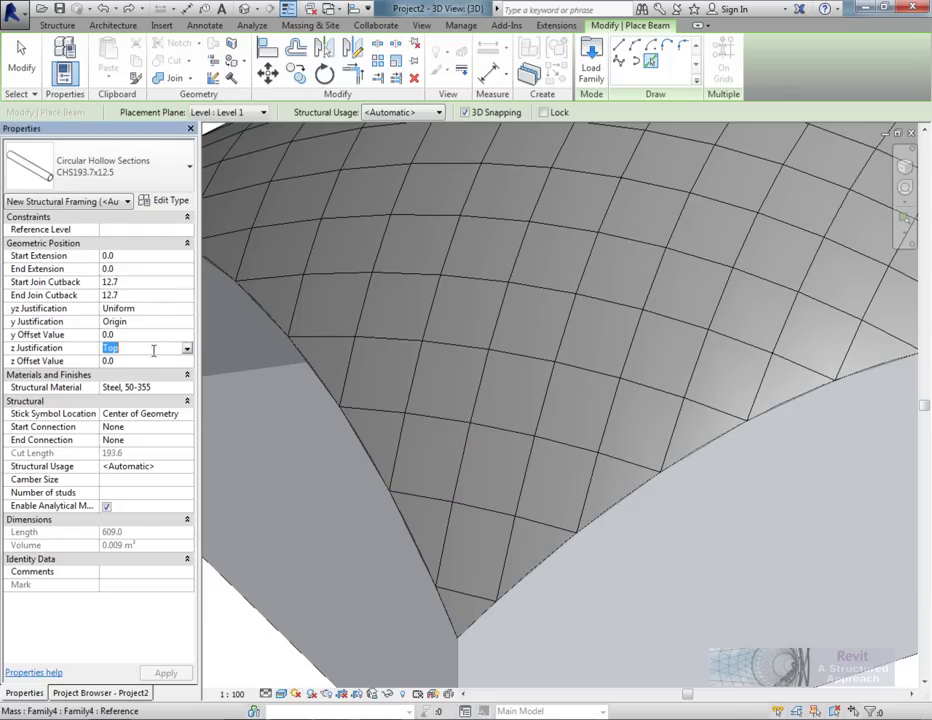
{"action": "left_click", "coordinate": [187, 349]}
{"action": "left_click", "coordinate": [114, 383]}
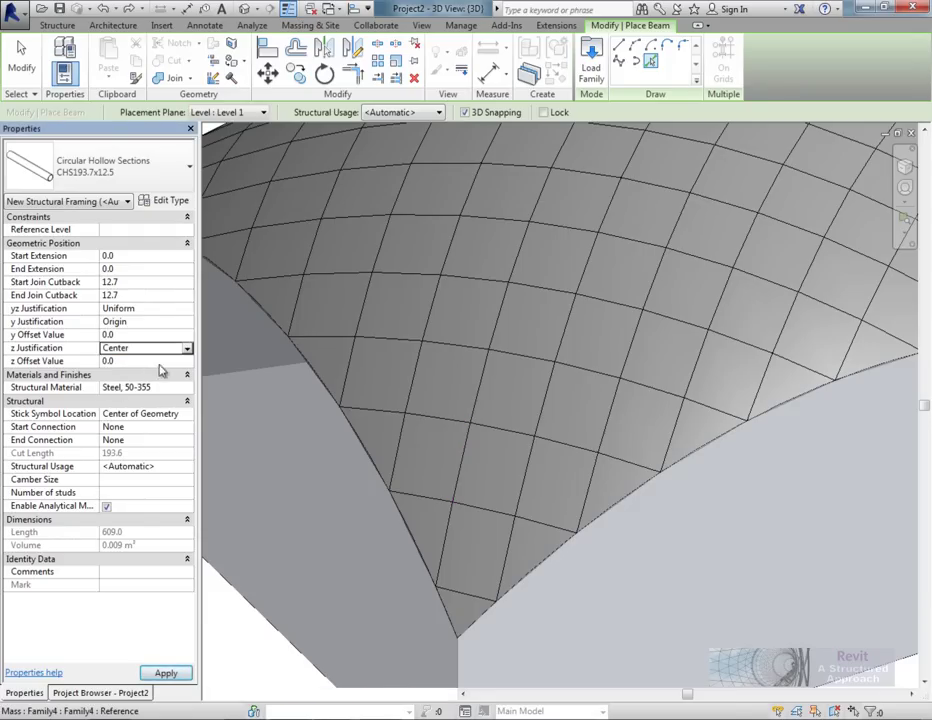
Place closed chains of beams around two rhomboid panels in one column near the roof's front corner, leaving one panel between them.
{"action": "mouse_move", "coordinate": [422, 370]}
{"action": "middle_mouse_down", "text": "shift"}
{"action": "mouse_move", "coordinate": [460, 381]}
{"action": "mouse_move", "coordinate": [432, 385]}
{"action": "middle_mouse_up", "text": "shift"}
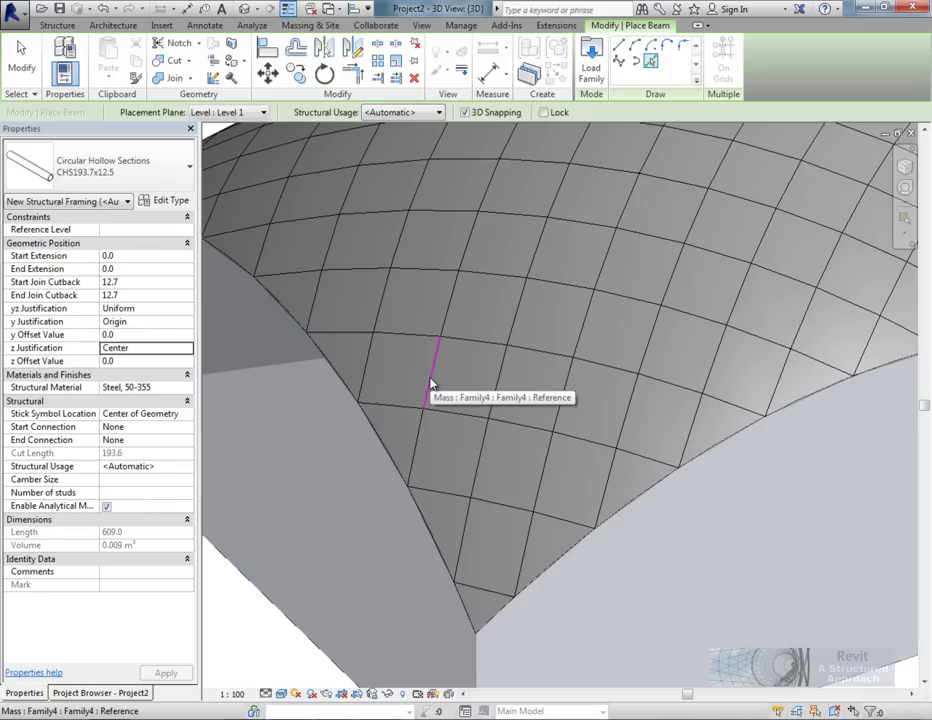
{"action": "key", "text": "Tab"}
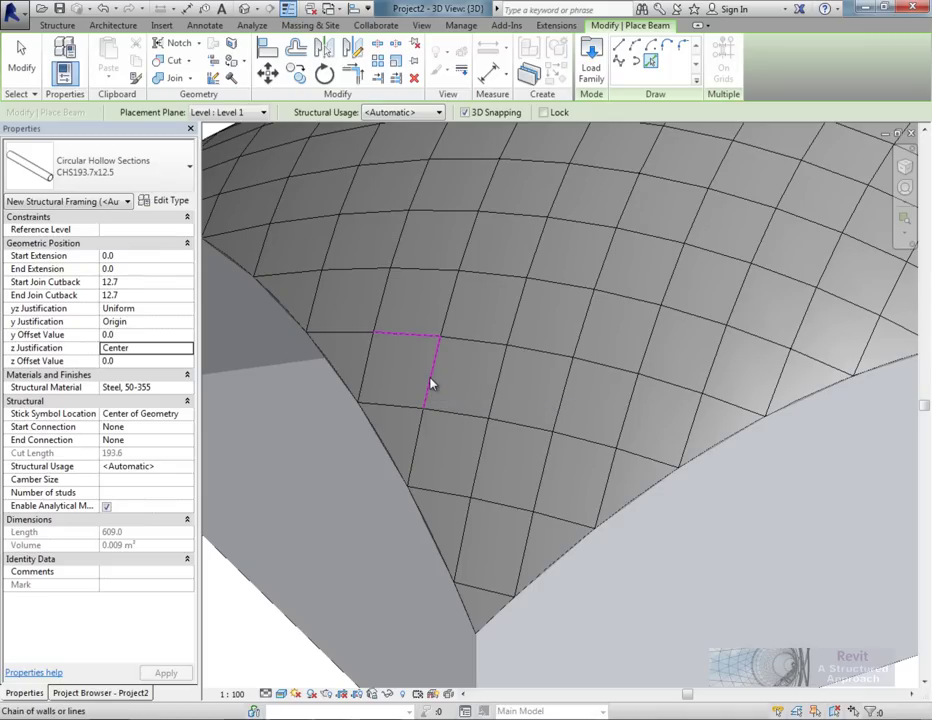
{"action": "key", "text": "Tab"}
{"action": "left_click", "coordinate": [464, 347]}
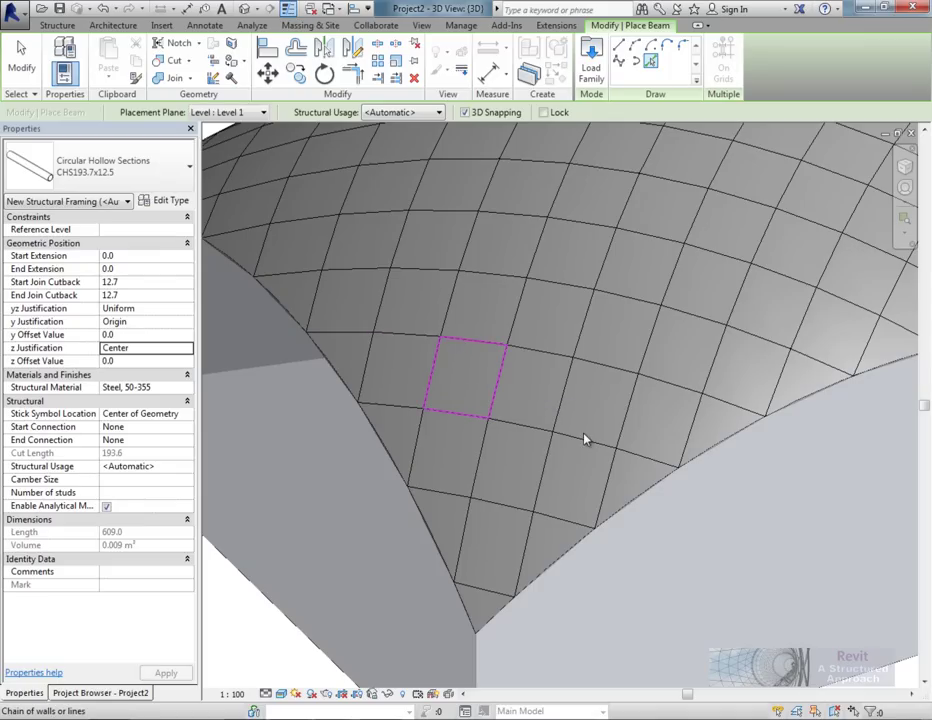
{"action": "key", "text": "Tab"}
{"action": "left_click", "coordinate": [524, 221]}
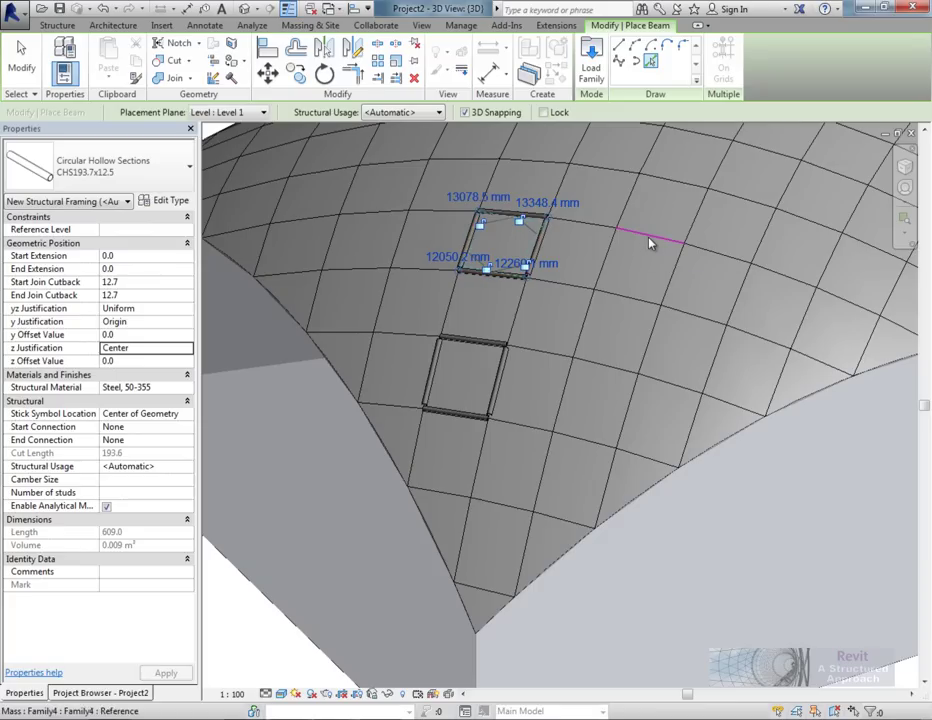
Place closed chains of beams around two more rhomboid panels, two columns over, leaving one panel between them.
{"action": "key", "text": "Tab"}
{"action": "key", "text": "Tab"}
{"action": "key", "text": "Tab"}
{"action": "key", "text": "Tab"}
{"action": "left_click", "coordinate": [643, 302]}
{"action": "key", "text": "Tab"}
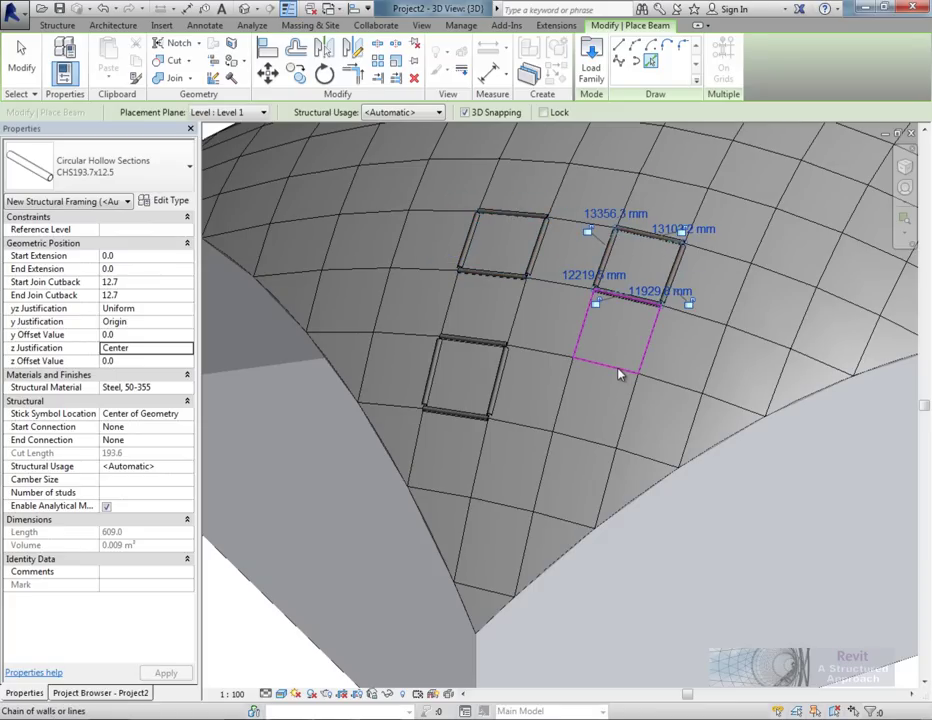
{"action": "key", "text": "Tab"}
{"action": "left_click", "coordinate": [624, 406]}
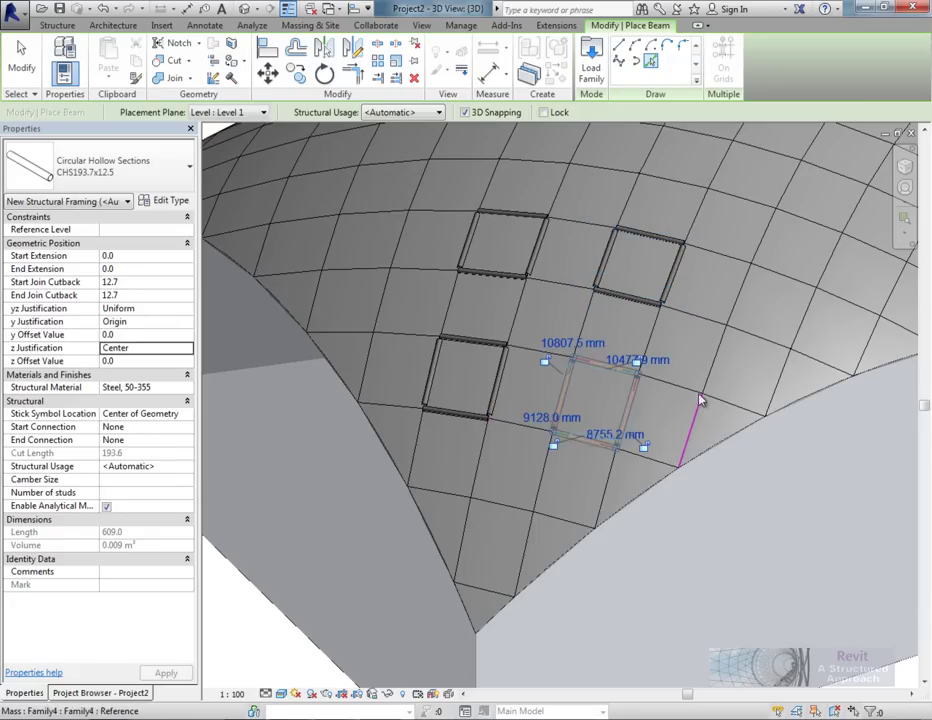
Add single beams along the pattern lines that connect the four framed panels.
{"action": "left_click", "coordinate": [569, 285]}
{"action": "left_click", "coordinate": [530, 351]}
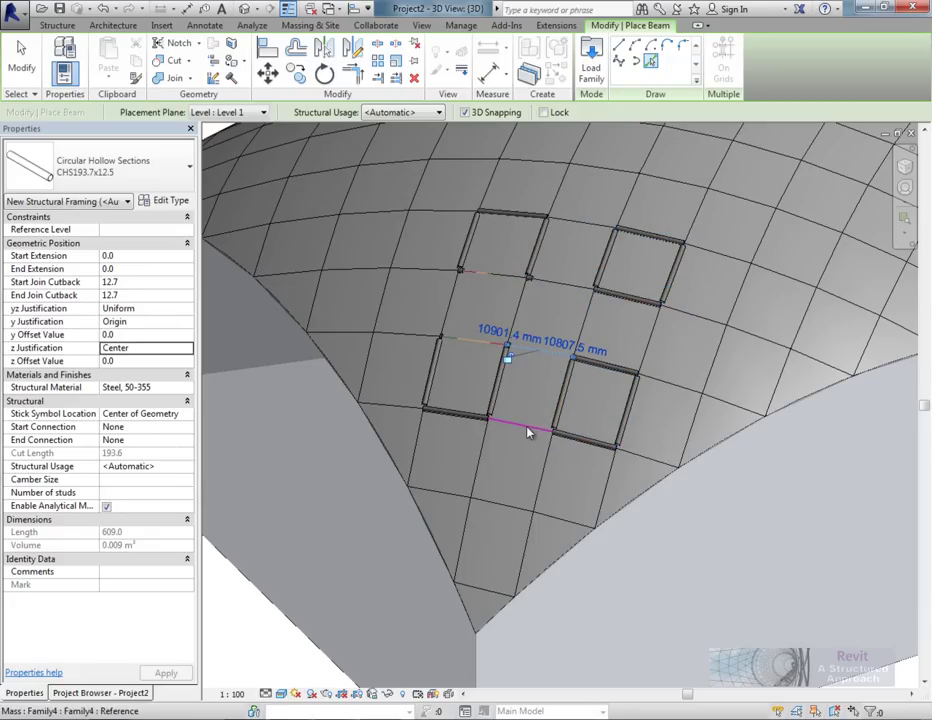
{"action": "left_click", "coordinate": [648, 335]}
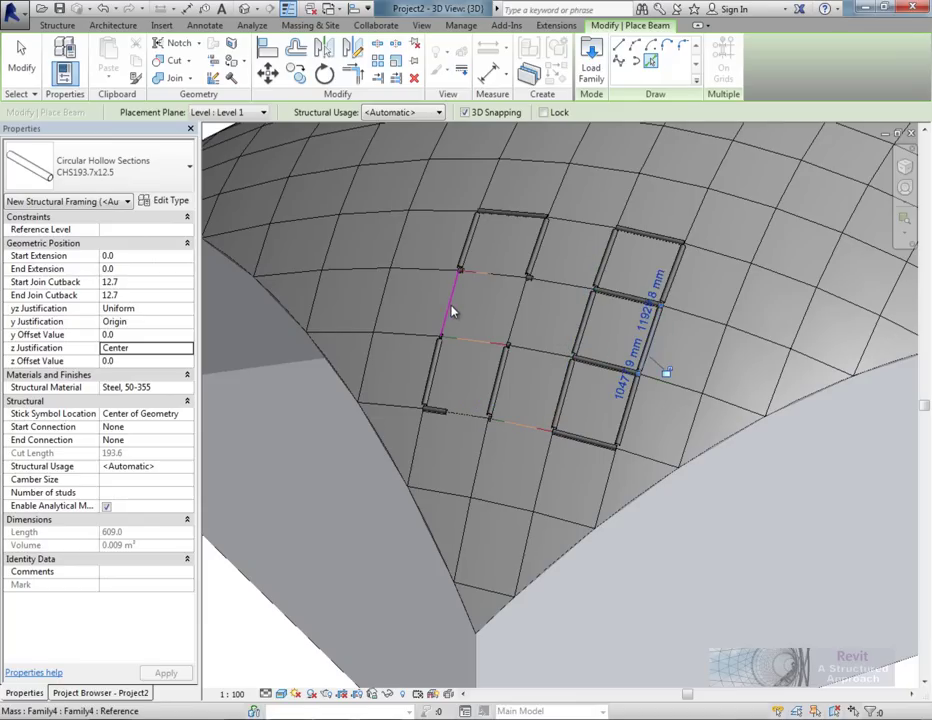
Add single beams along the pattern lines below the framed panels, extending the grid down towards the roof's front corner.
{"action": "left_click", "coordinate": [415, 456]}
{"action": "left_click", "coordinate": [483, 467]}
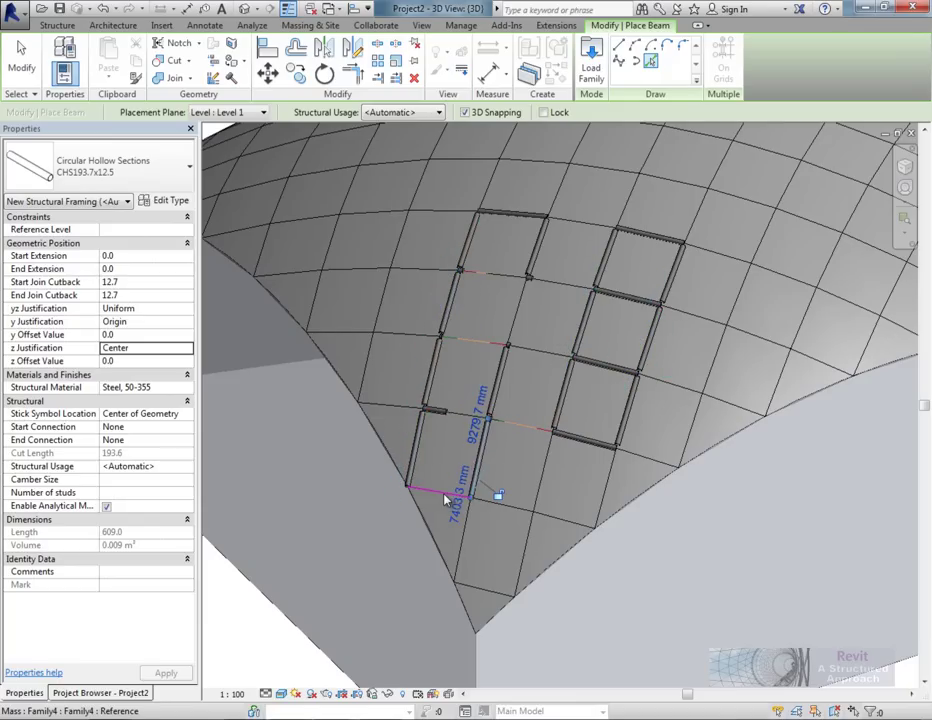
{"action": "left_click", "coordinate": [429, 493]}
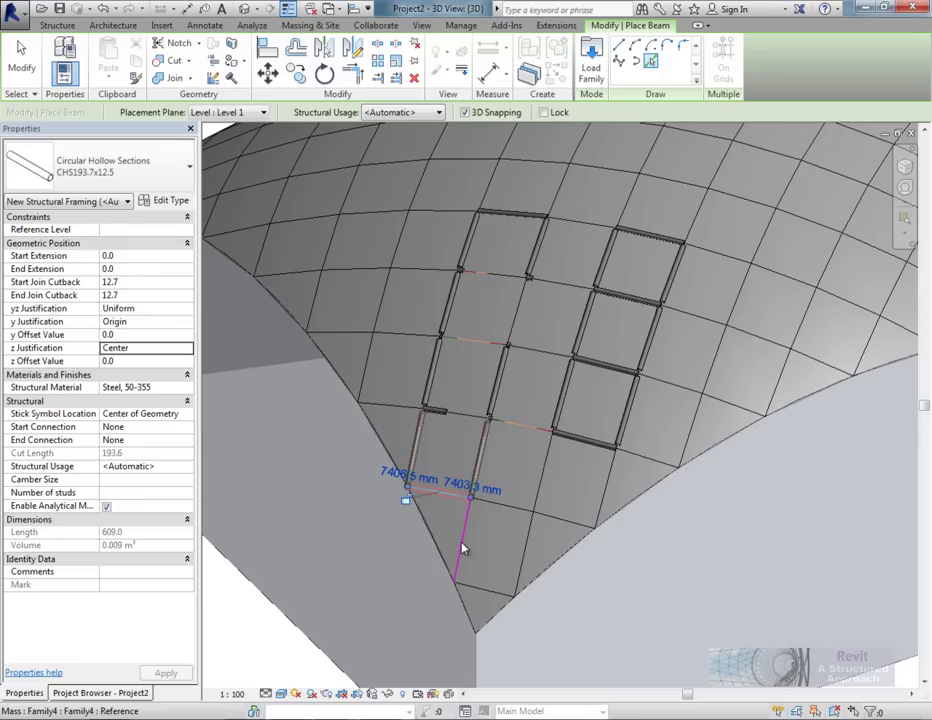
{"action": "left_click", "coordinate": [522, 506]}
{"action": "left_click", "coordinate": [541, 486]}
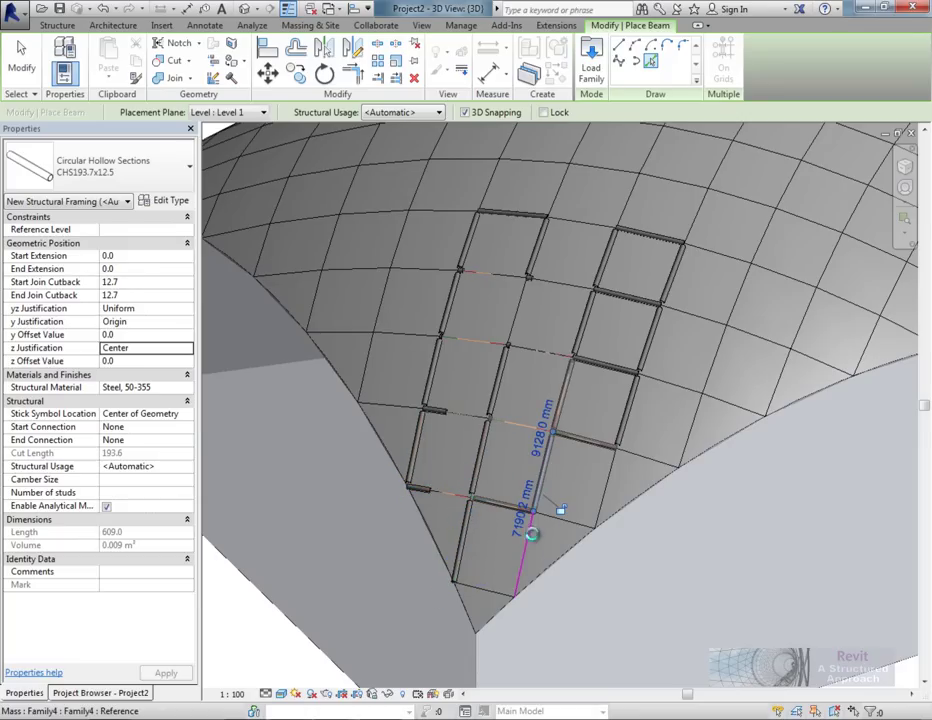
{"action": "left_click", "coordinate": [531, 534]}
{"action": "left_click", "coordinate": [613, 482]}
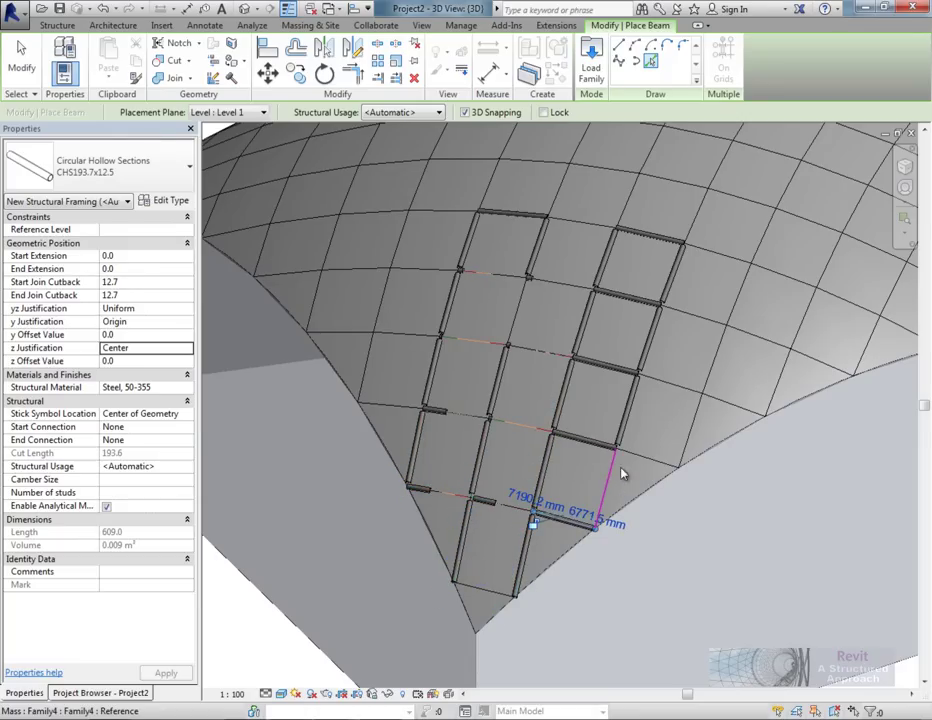
End beam placement and hide the roof mass element in the 3D view.
{"action": "scroll", "coordinate": [600, 471], "scroll_direction": "down", "scroll_amount": 5}
{"action": "key", "text": "Escape"}
{"action": "key", "text": "Escape"}
{"action": "right_click", "coordinate": [753, 418]}
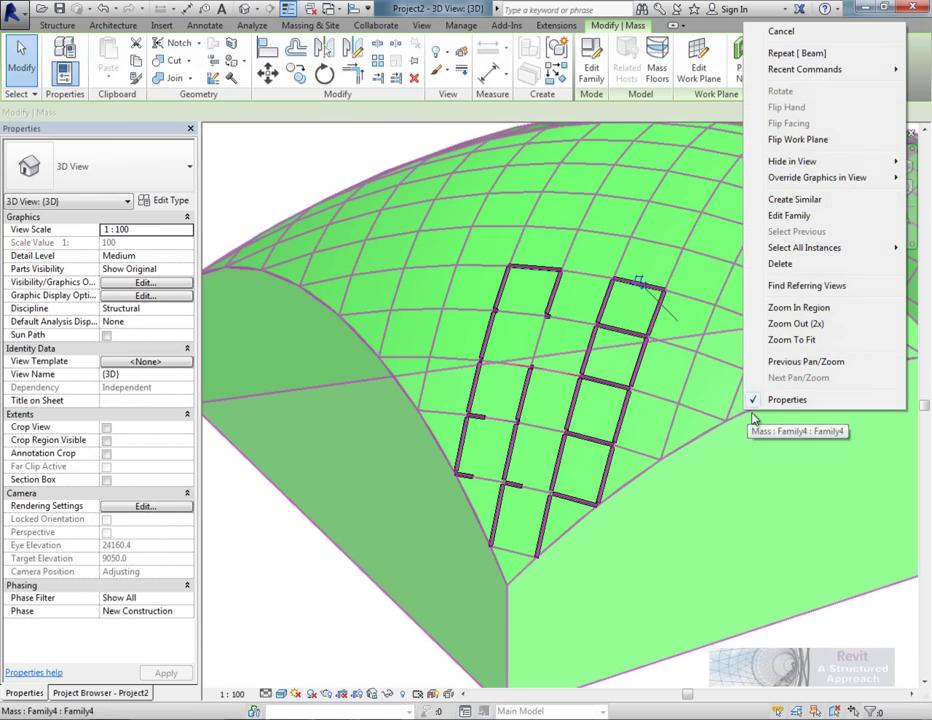
{"action": "mouse_move", "coordinate": [790, 161]}
{"action": "left_click", "coordinate": [672, 162]}
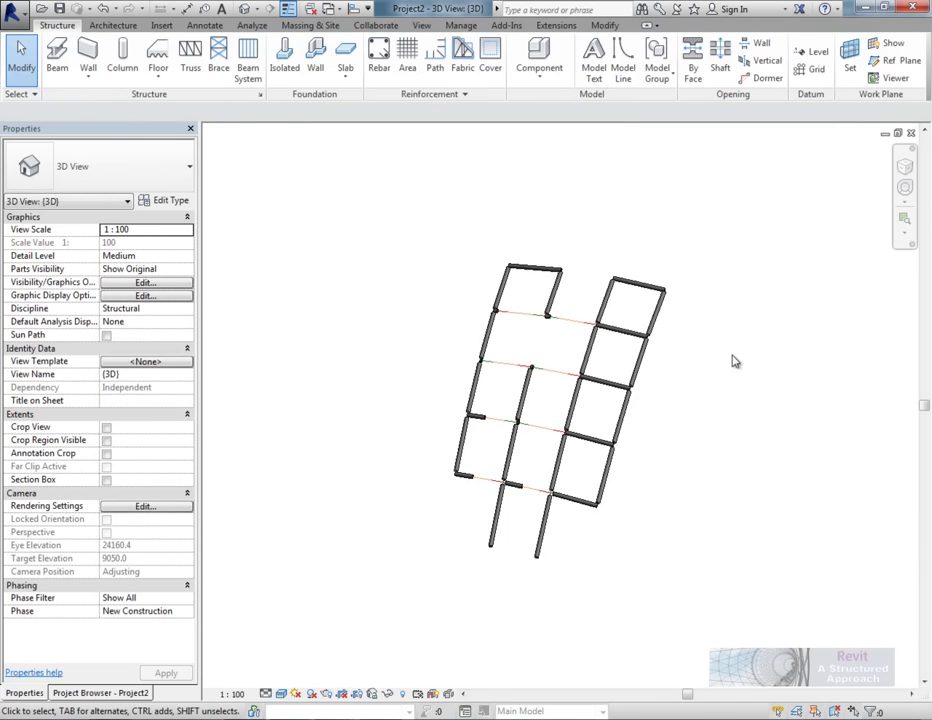
Examine the placed beams and their end joints at the grid nodes from several angles.
{"action": "middle_click_drag", "start_coordinate": [733, 361], "coordinate": [607, 395], "text": "shift"}
{"action": "scroll", "coordinate": [485, 256], "scroll_direction": "up", "scroll_amount": 5}
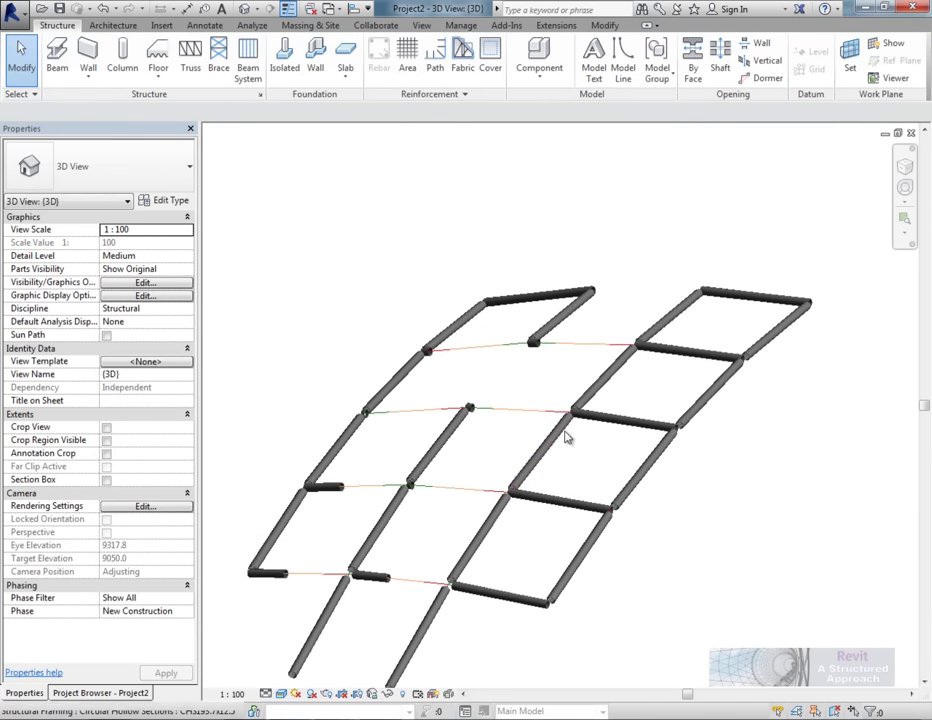
{"action": "left_click", "coordinate": [560, 505]}
{"action": "middle_click_drag", "start_coordinate": [389, 433], "coordinate": [399, 462], "text": "shift"}
{"action": "middle_click_drag", "start_coordinate": [424, 391], "coordinate": [736, 440], "text": "shift"}
{"action": "left_click", "coordinate": [668, 487]}
{"action": "middle_click_drag", "start_coordinate": [668, 487], "coordinate": [625, 536], "text": "shift"}
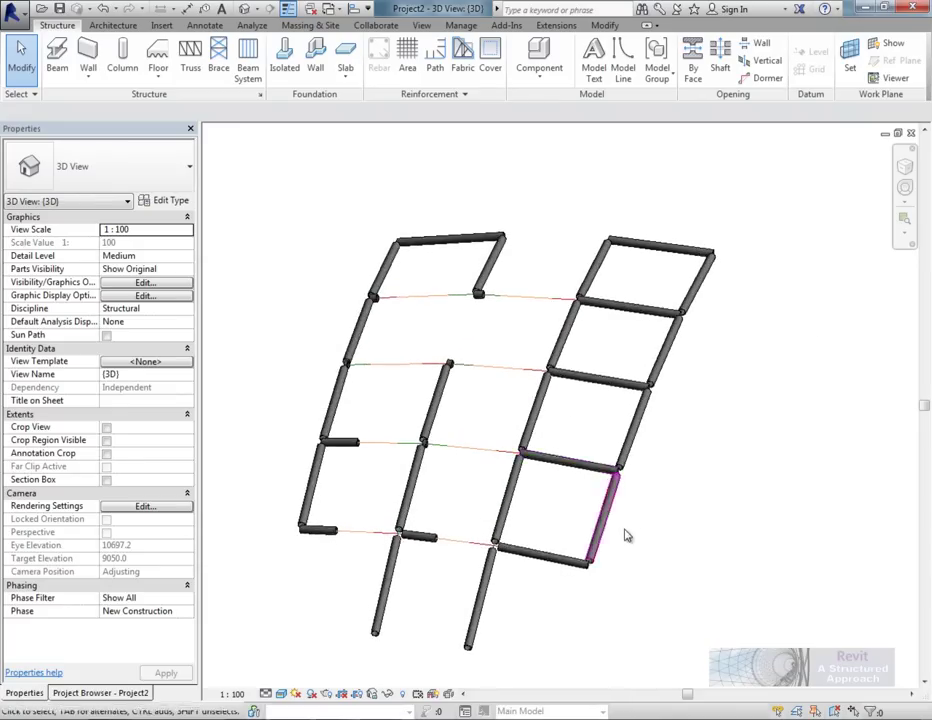
Select the beam between the two lowest framed panels and open its Circular Hollow Sections family for editing.
{"action": "scroll", "coordinate": [557, 468], "scroll_direction": "up", "scroll_amount": 3}
{"action": "left_click", "coordinate": [575, 476]}
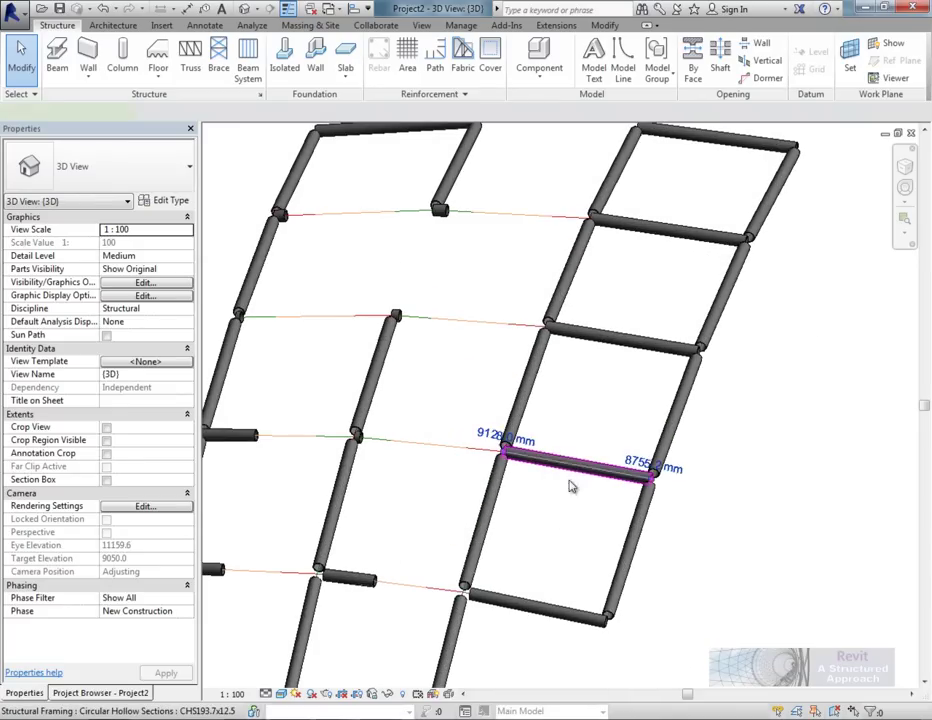
{"action": "scroll", "coordinate": [560, 490], "scroll_direction": "up", "scroll_amount": 2}
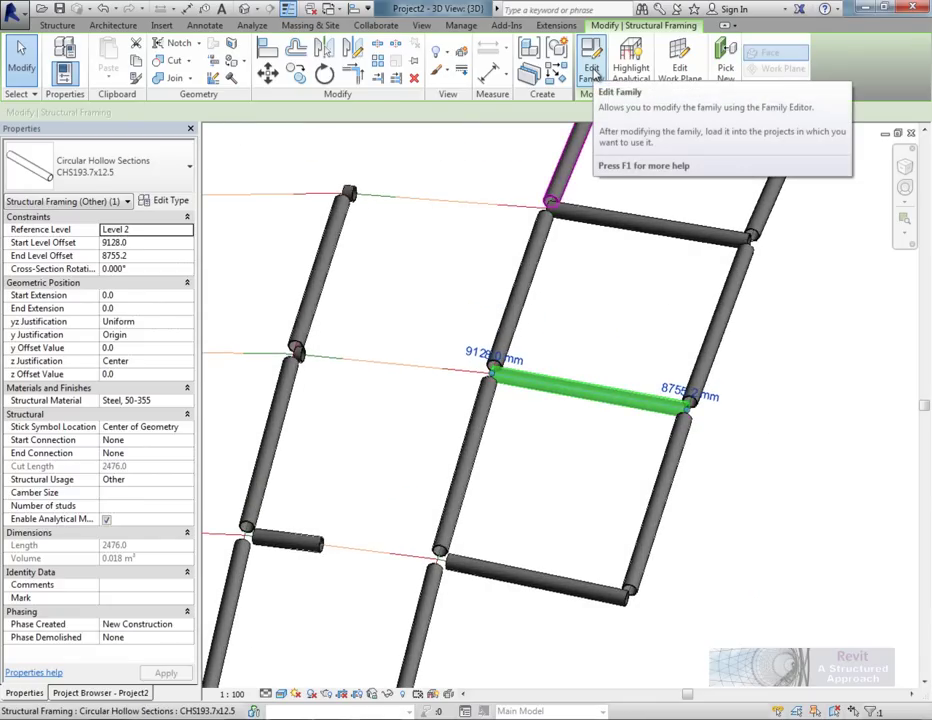
{"action": "left_click", "coordinate": [592, 70]}
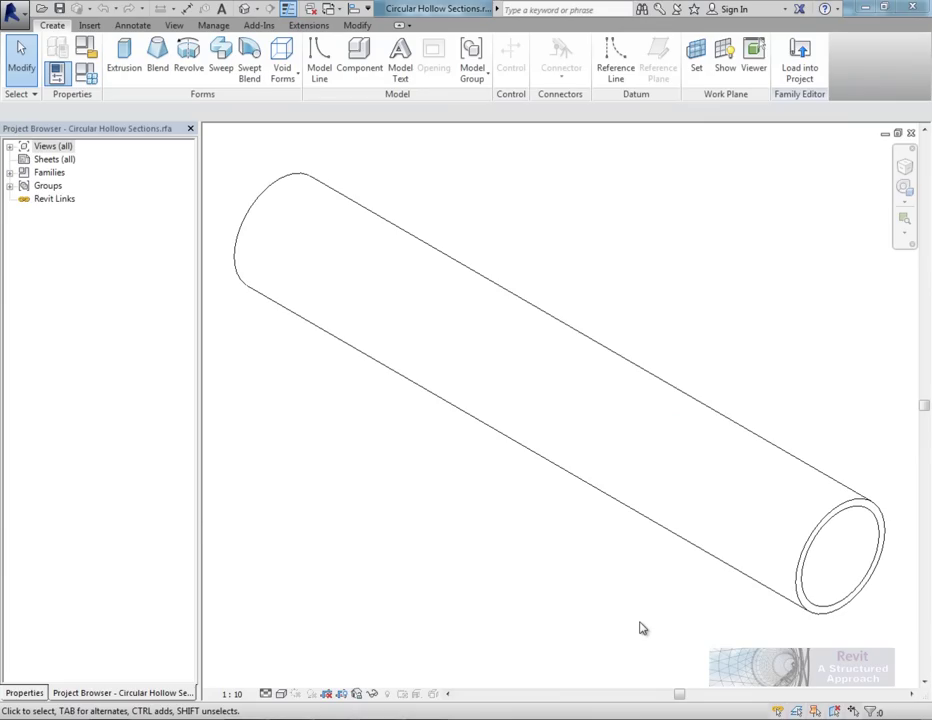
Open the Ref. Level floor plan of the Circular Hollow Sections family, showing the member and its reference planes.
{"action": "middle_click_drag", "start_coordinate": [535, 520], "coordinate": [545, 480], "text": "shift"}
{"action": "left_click", "coordinate": [10, 146]}
{"action": "double_click", "coordinate": [52, 159]}
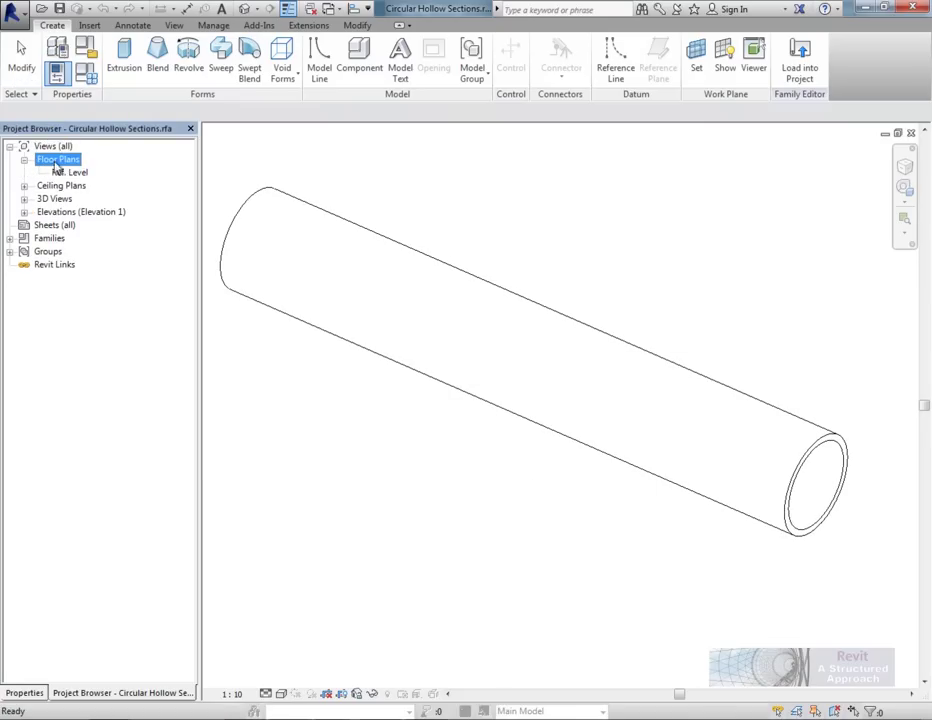
{"action": "double_click", "coordinate": [68, 172]}
{"action": "middle_click_drag", "start_coordinate": [625, 496], "coordinate": [637, 504]}
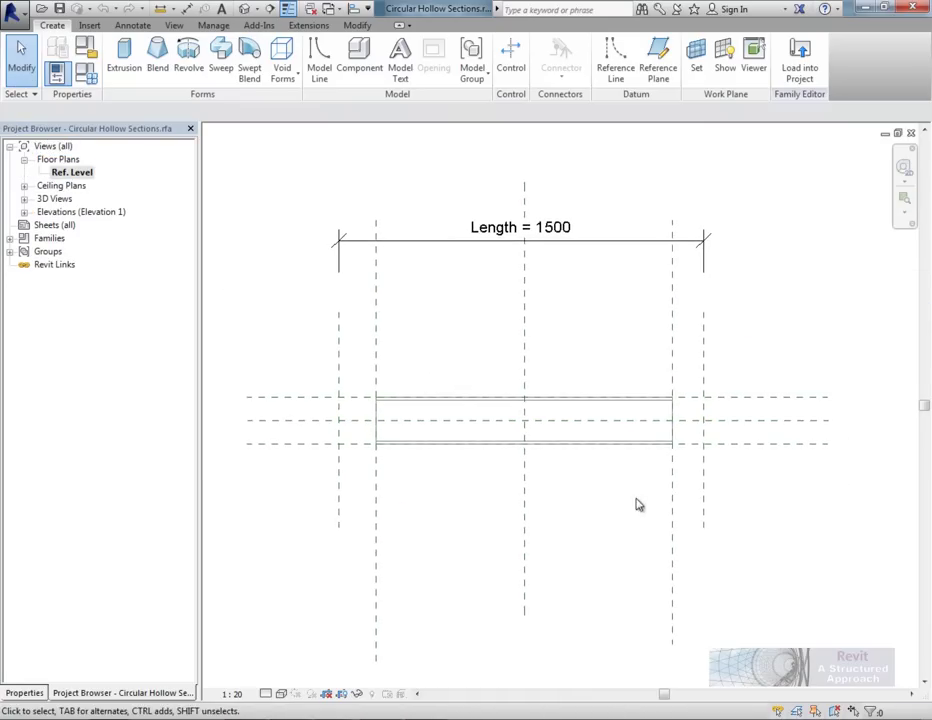
{"action": "scroll", "coordinate": [475, 472], "scroll_direction": "up", "scroll_amount": 1}
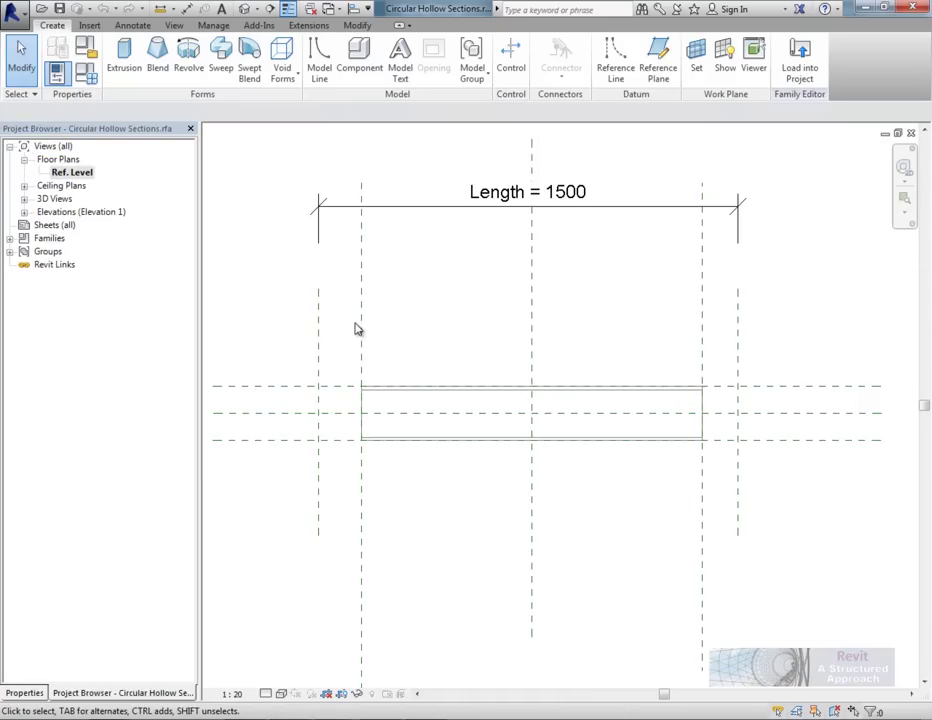
{"action": "scroll", "coordinate": [368, 415], "scroll_direction": "up", "scroll_amount": 1}
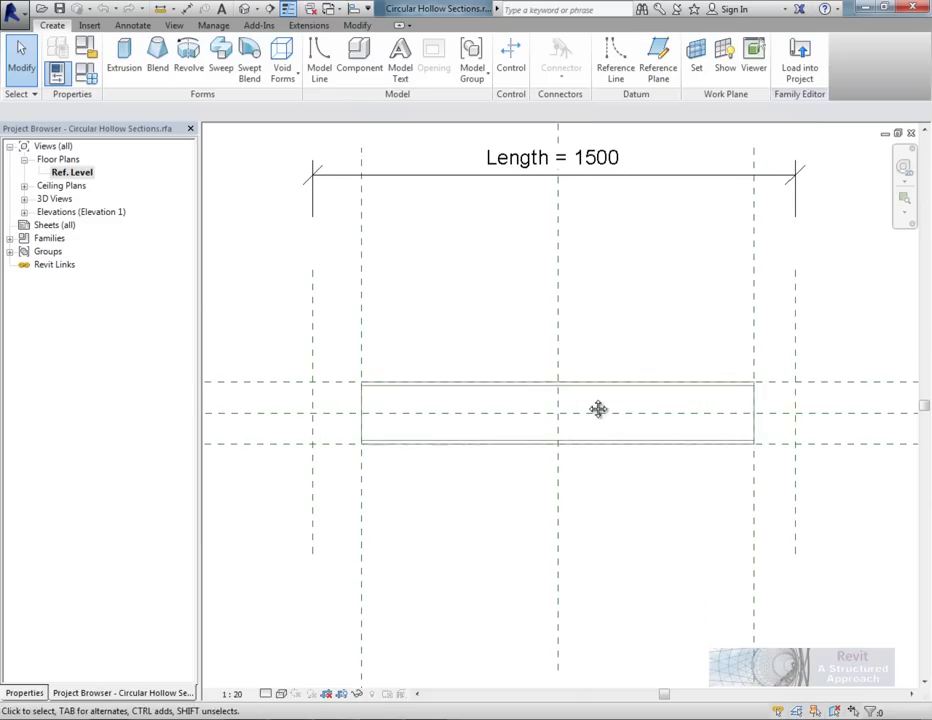
Stretch the left end of the hollow section extrusion to the outer left reference plane, removing the old constraint, and lock it there.
{"action": "scroll", "coordinate": [590, 415], "scroll_direction": "up", "scroll_amount": 1}
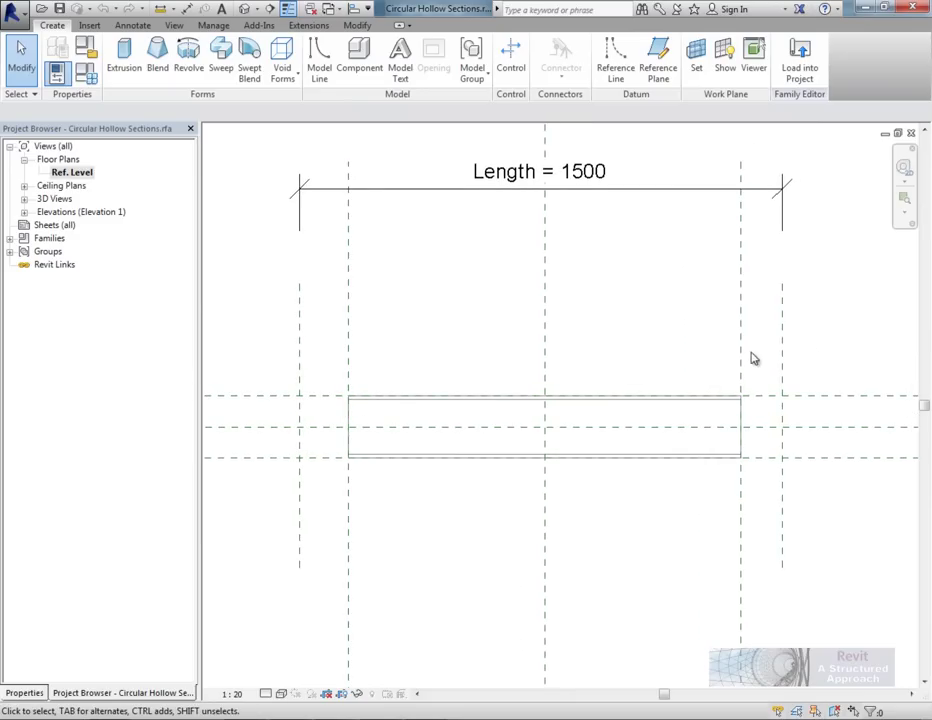
{"action": "middle_click_drag", "start_coordinate": [701, 369], "coordinate": [698, 369]}
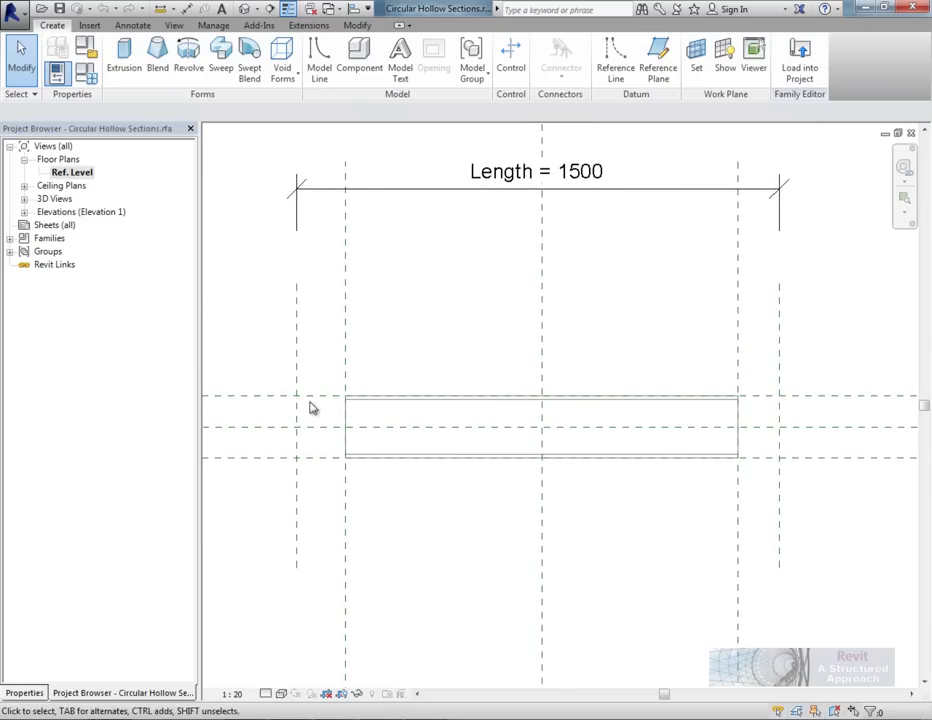
{"action": "left_click", "coordinate": [364, 401]}
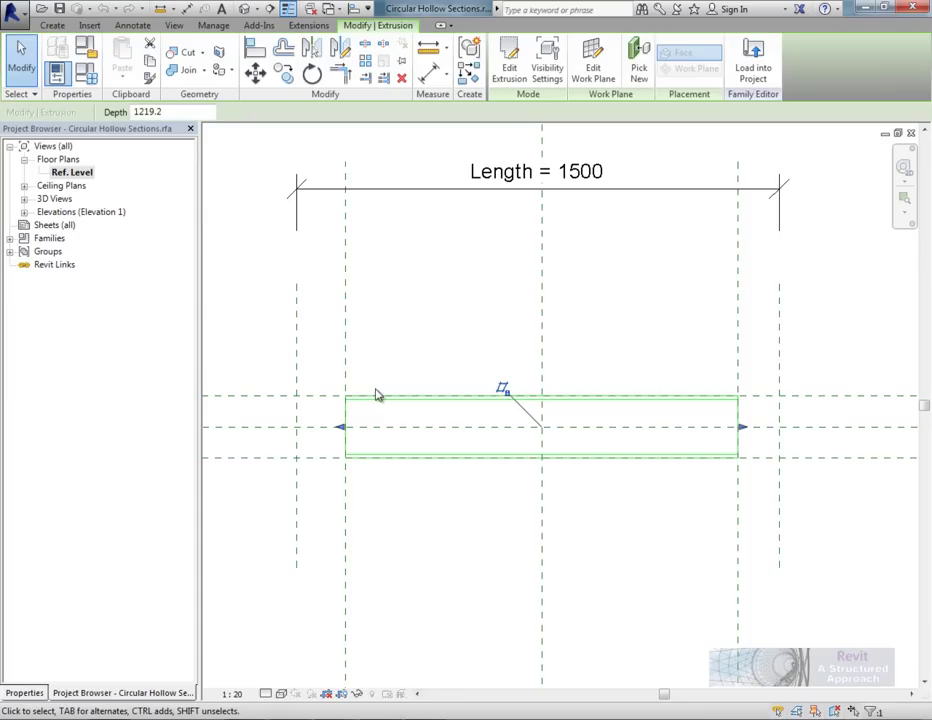
{"action": "left_click_drag", "start_coordinate": [341, 427], "coordinate": [297, 420]}
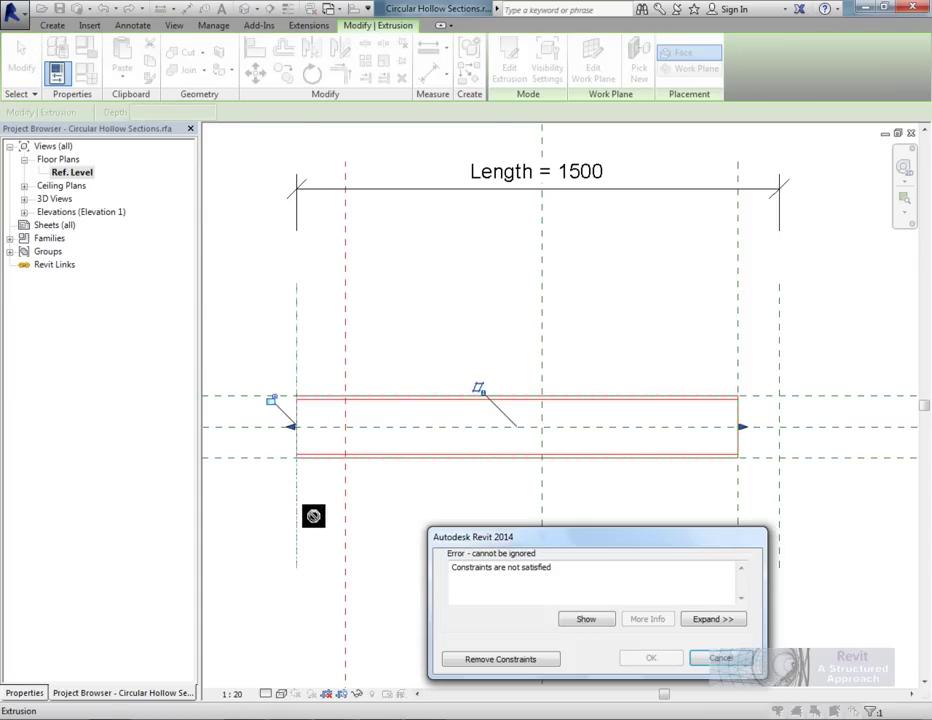
{"action": "left_click", "coordinate": [536, 664]}
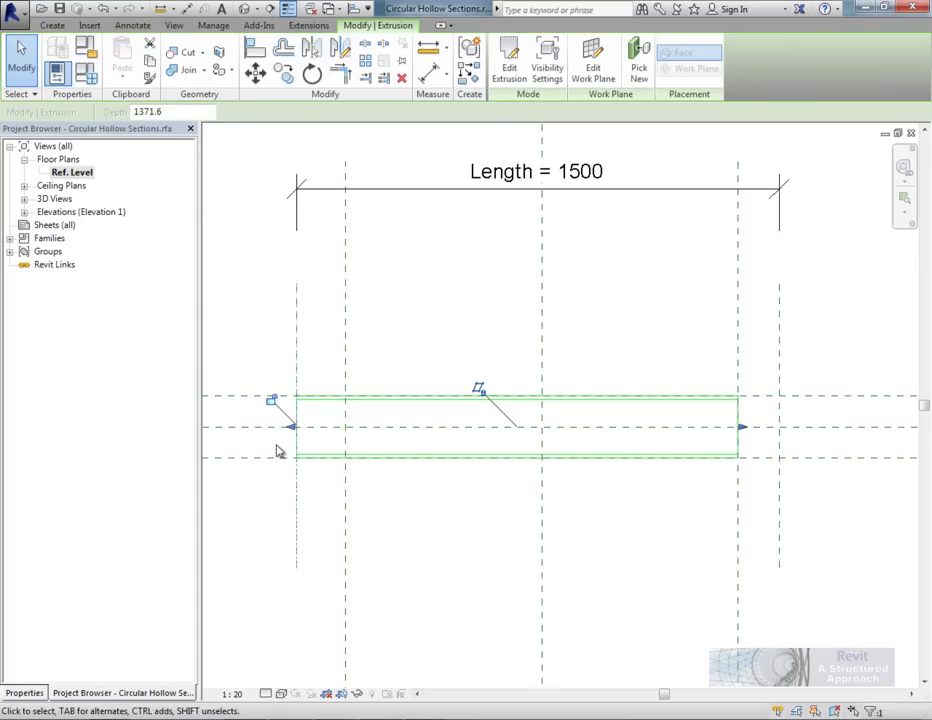
{"action": "left_click", "coordinate": [270, 400]}
Extend the extrusion's right end to the outer right reference plane, removing its old constraint, and lock it to that plane.
{"action": "left_click_drag", "start_coordinate": [743, 428], "coordinate": [780, 428]}
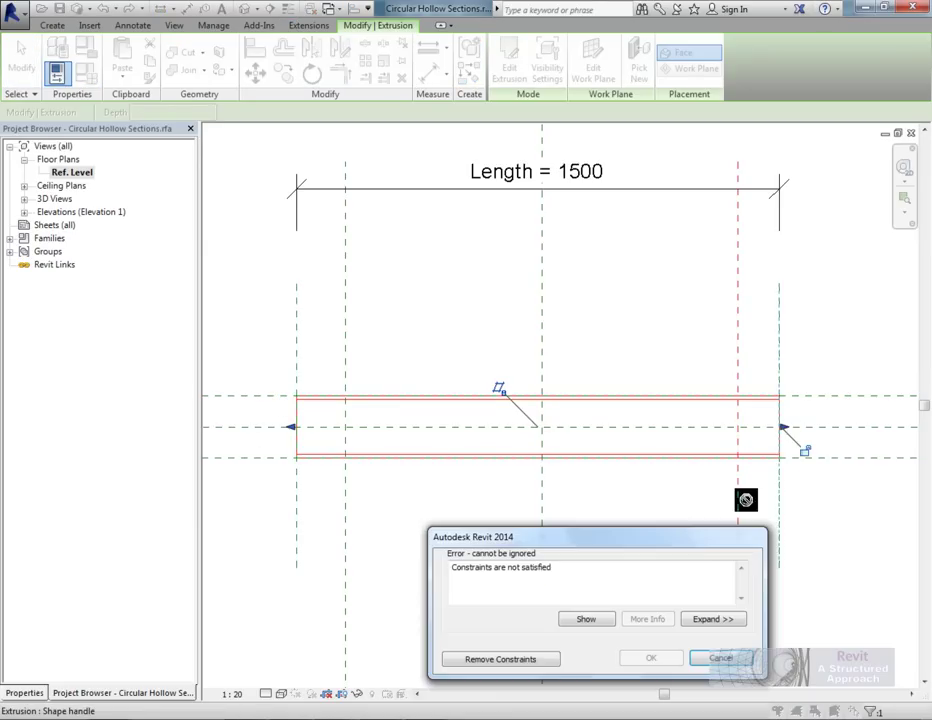
{"action": "left_click", "coordinate": [500, 659]}
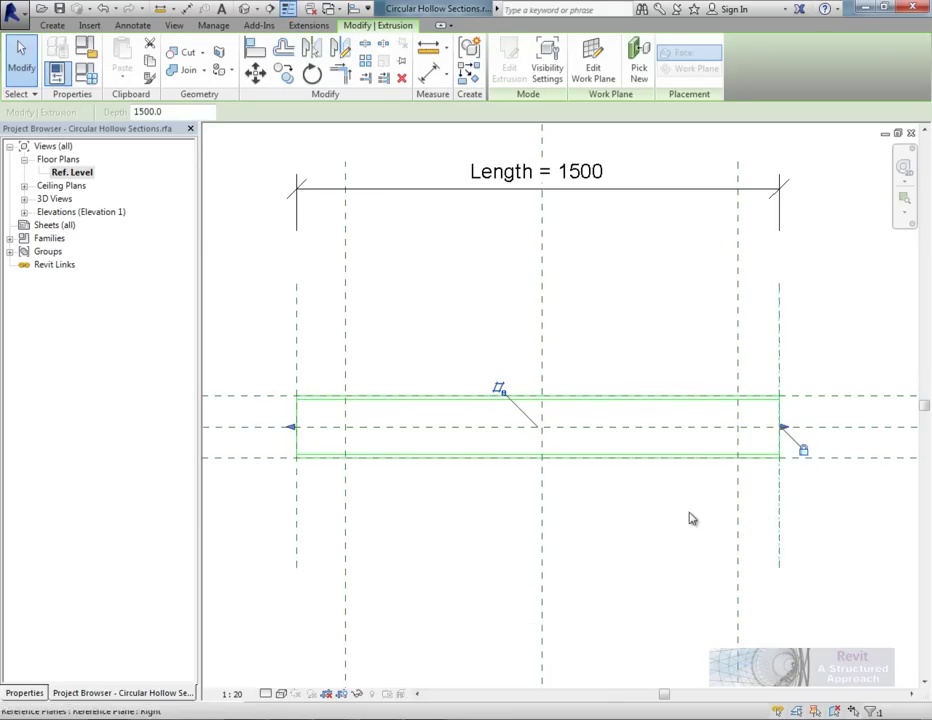
{"action": "key", "text": "Escape"}
{"action": "scroll", "coordinate": [598, 444], "scroll_direction": "down", "scroll_amount": 1}
{"action": "scroll", "coordinate": [603, 472], "scroll_direction": "up", "scroll_amount": 1}
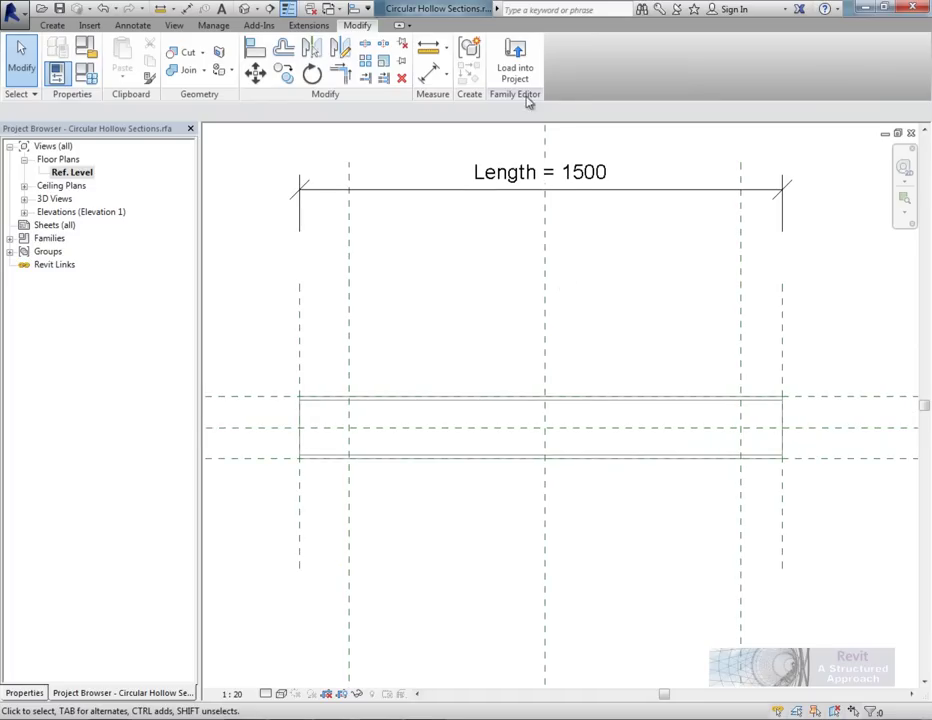
Load the edited Circular Hollow Sections family into Project2, overwriting the existing version without its parameter values.
{"action": "left_click", "coordinate": [517, 60]}
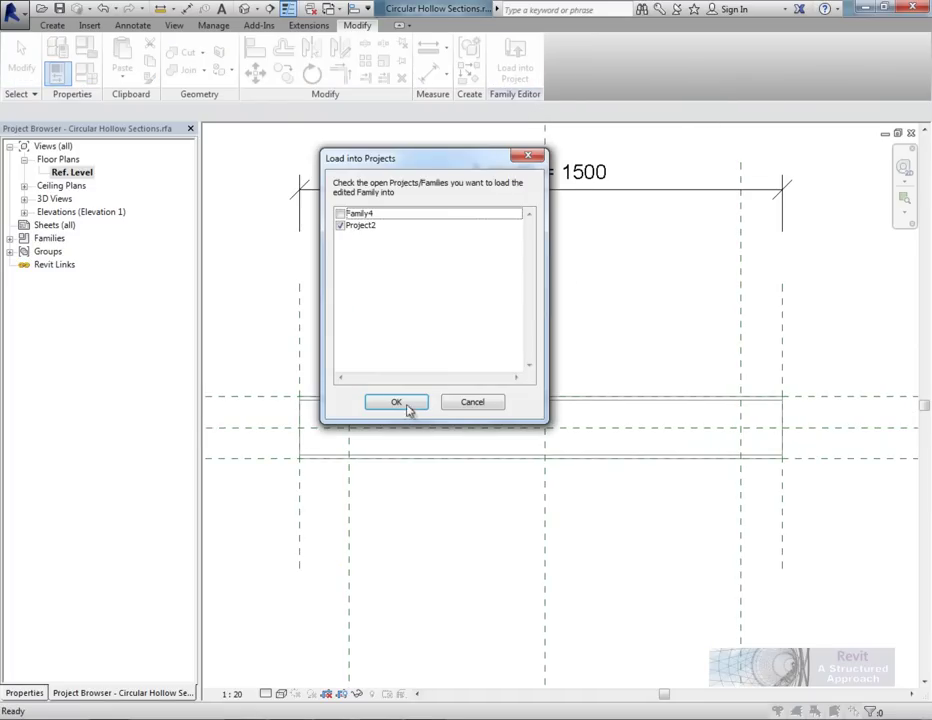
{"action": "left_click", "coordinate": [407, 406]}
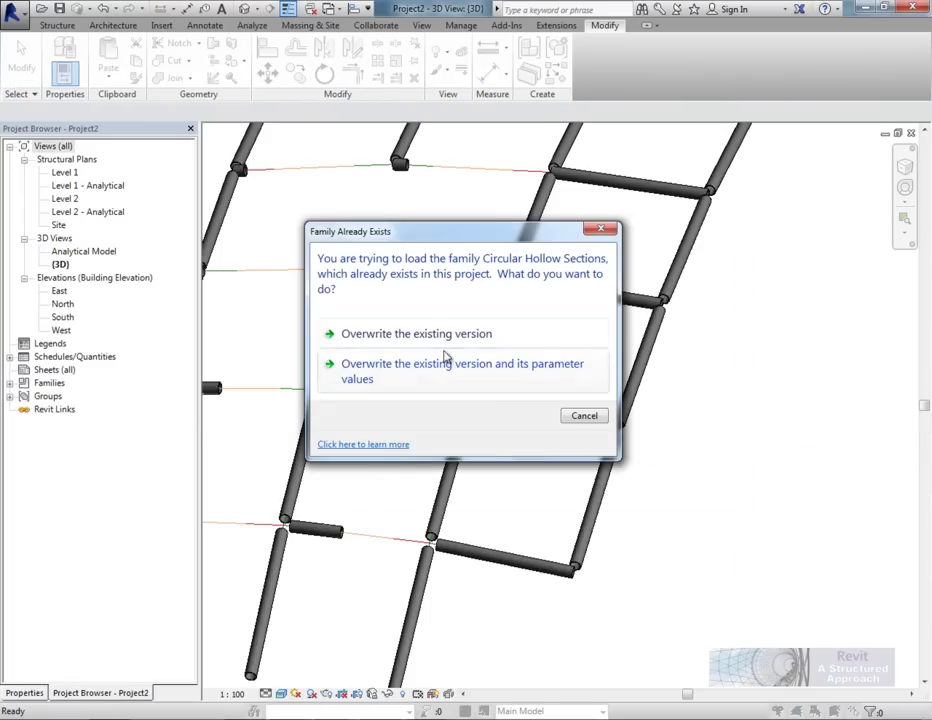
{"action": "left_click", "coordinate": [441, 334]}
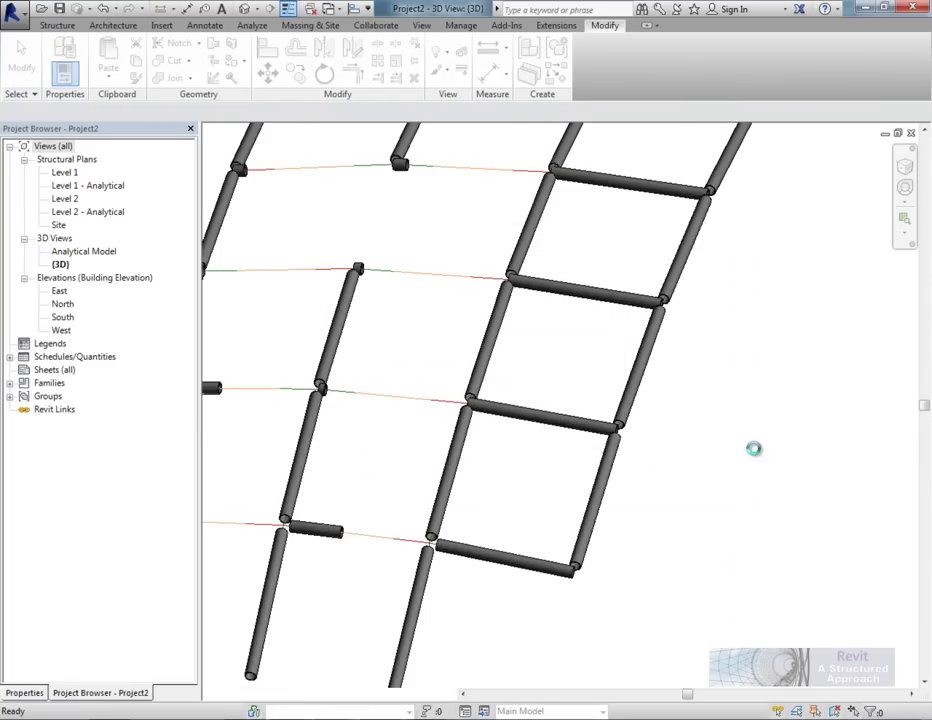
Examine the reloaded beams and their joints at the grid nodes, including the lowest edge beam.
{"action": "scroll", "coordinate": [755, 453], "scroll_direction": "down", "scroll_amount": 5}
{"action": "middle_click_drag", "start_coordinate": [738, 487], "coordinate": [686, 483], "text": "shift"}
{"action": "scroll", "coordinate": [687, 495], "scroll_direction": "up", "scroll_amount": 5}
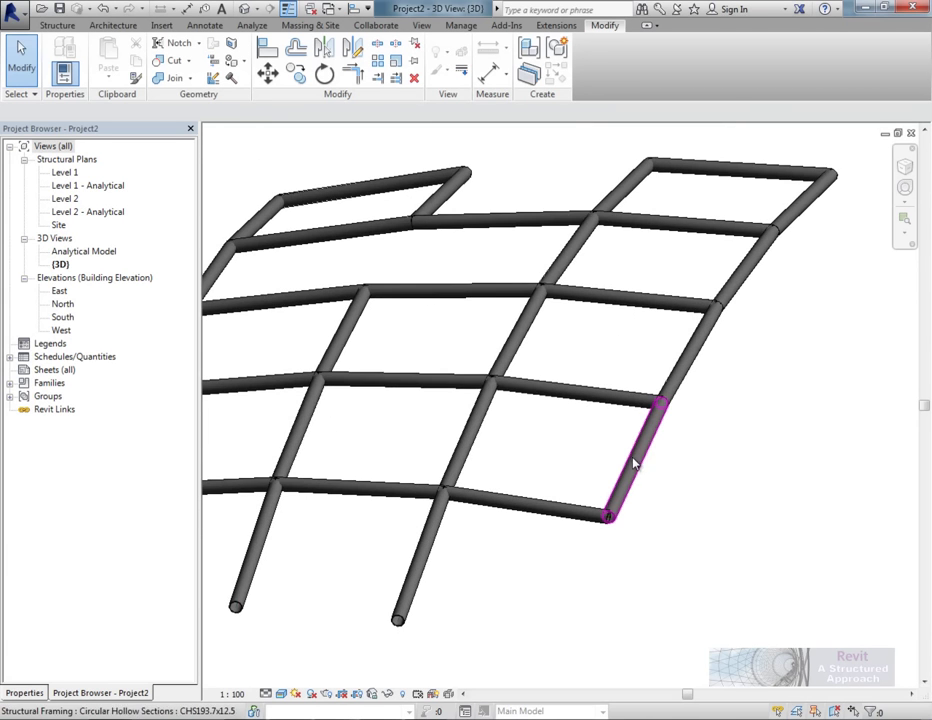
{"action": "left_click", "coordinate": [641, 460]}
{"action": "left_click", "coordinate": [650, 457]}
{"action": "left_click", "coordinate": [646, 447]}
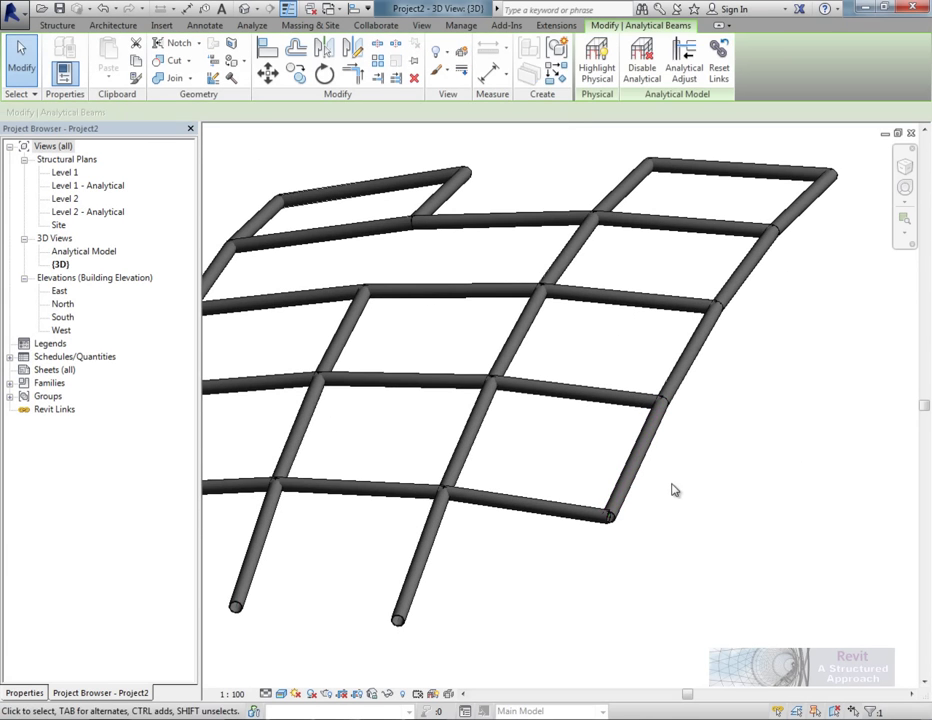
{"action": "middle_click_drag", "start_coordinate": [673, 490], "coordinate": [616, 485], "text": "shift"}
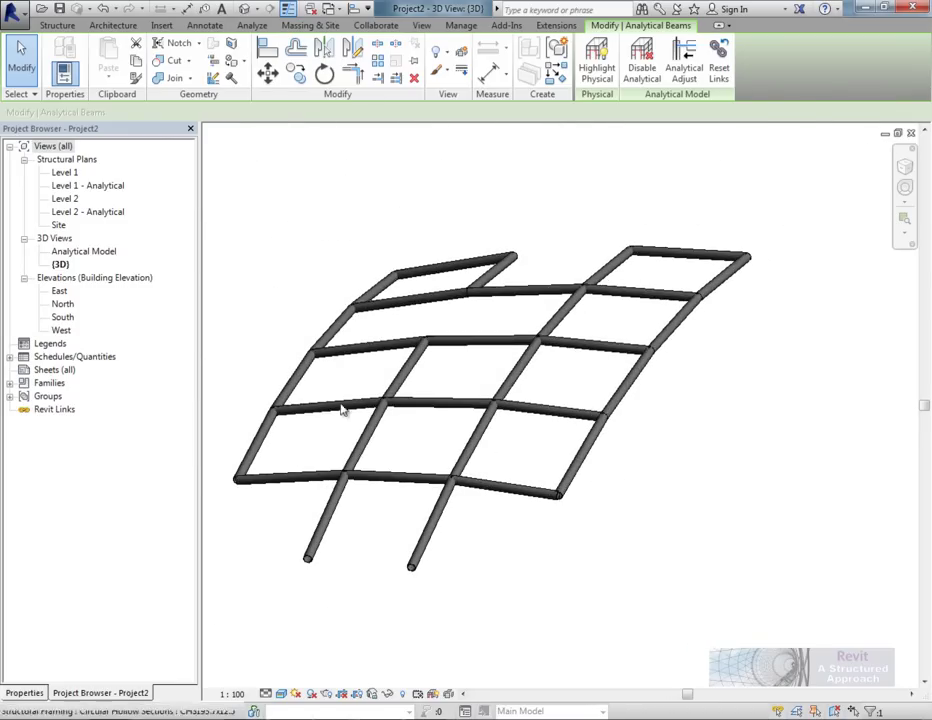
Open the Analytical Model 3D view and hide the roof mass to expose the analytical beam lines.
{"action": "double_click", "coordinate": [85, 251]}
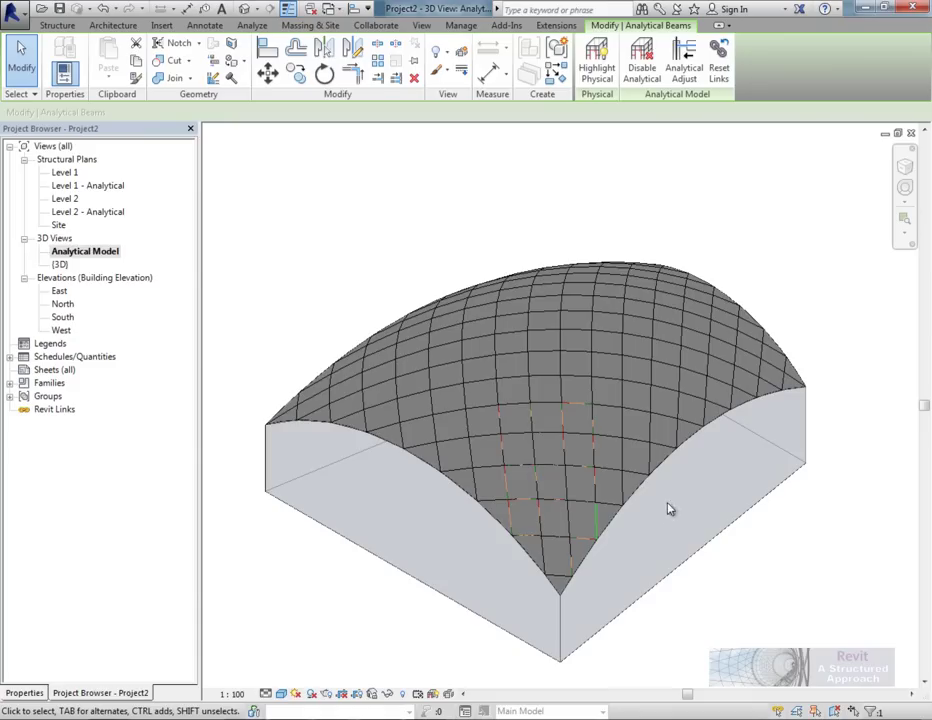
{"action": "left_click", "coordinate": [672, 451]}
{"action": "right_click", "coordinate": [672, 448]}
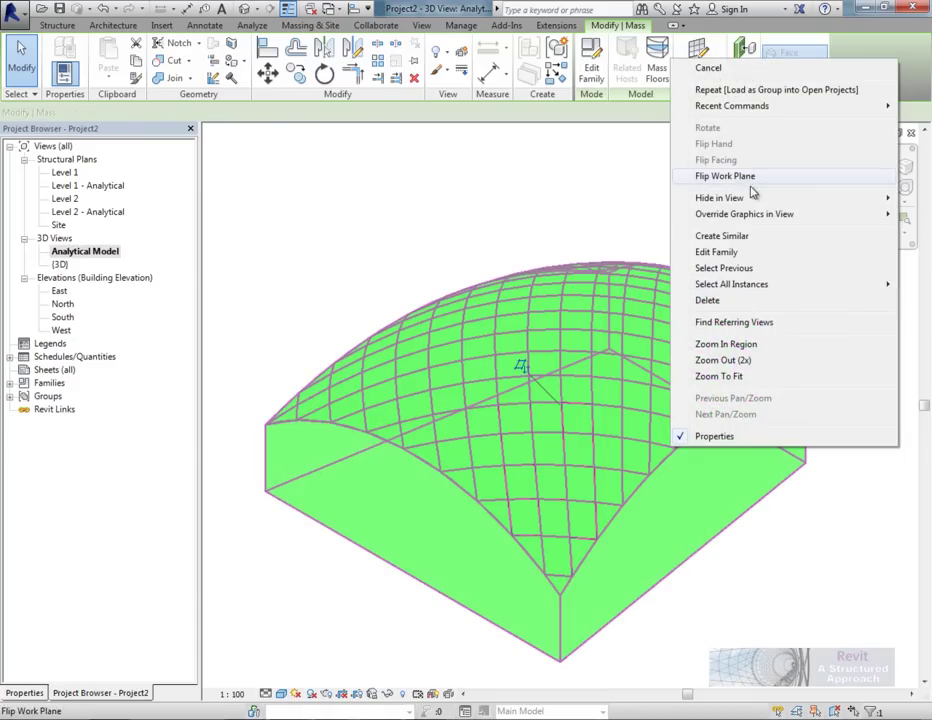
{"action": "mouse_move", "coordinate": [753, 207]}
{"action": "left_click", "coordinate": [590, 254]}
{"action": "scroll", "coordinate": [576, 562], "scroll_direction": "up", "scroll_amount": 3}
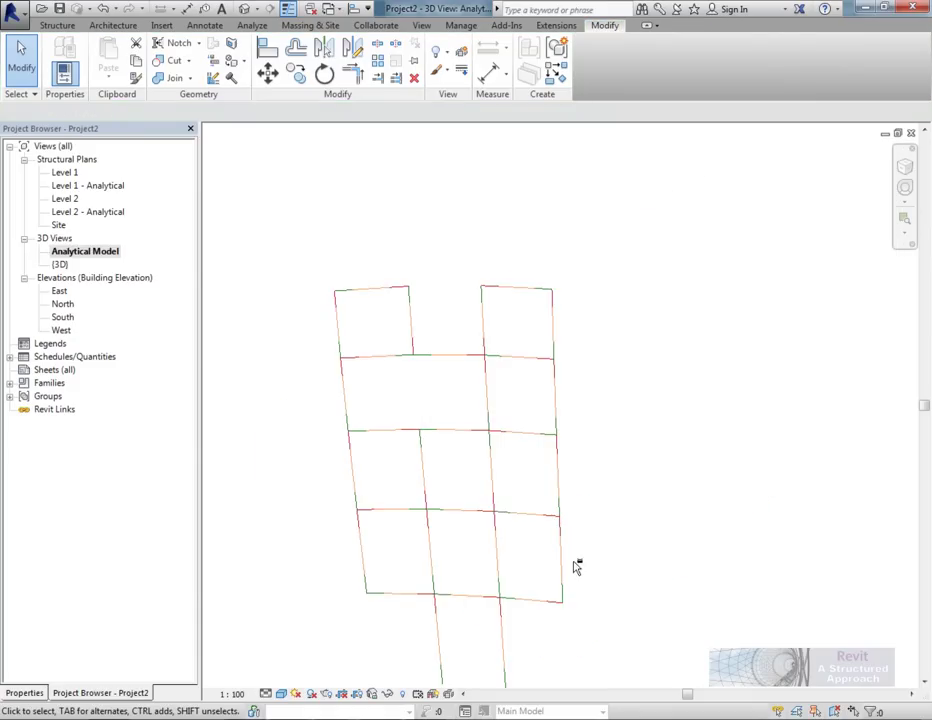
{"action": "middle_click_drag", "start_coordinate": [576, 562], "coordinate": [480, 470], "text": "shift"}
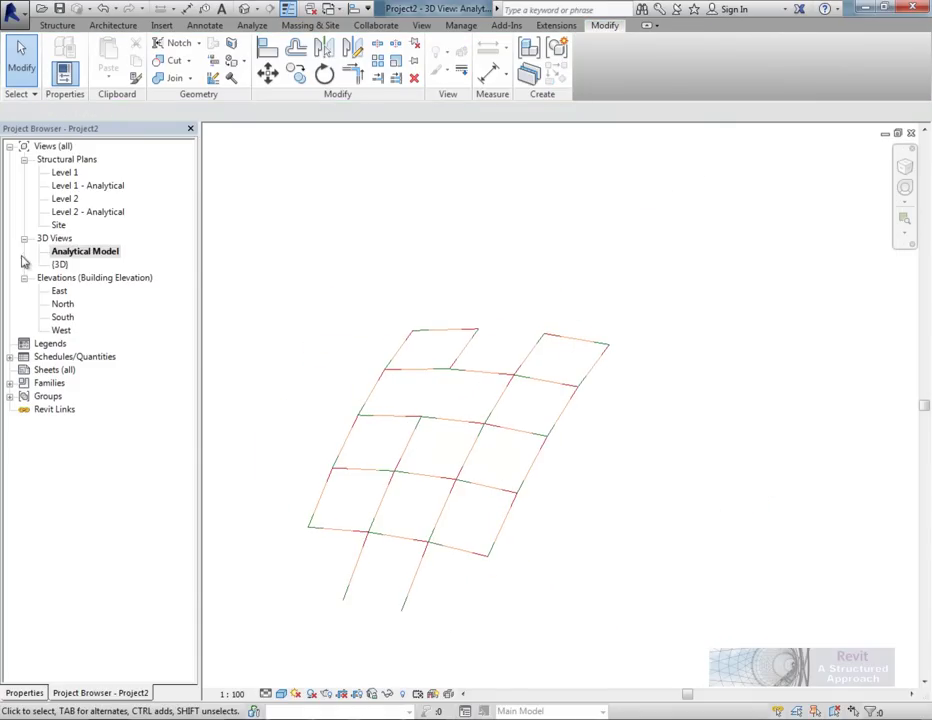
Return to the {3D} view and inspect the physical beam framework.
{"action": "double_click", "coordinate": [60, 264]}
{"action": "mouse_move", "coordinate": [709, 452]}
{"action": "middle_mouse_down", "text": "shift"}
{"action": "mouse_move", "coordinate": [741, 449]}
{"action": "mouse_move", "coordinate": [720, 449]}
{"action": "middle_mouse_up", "text": "shift"}
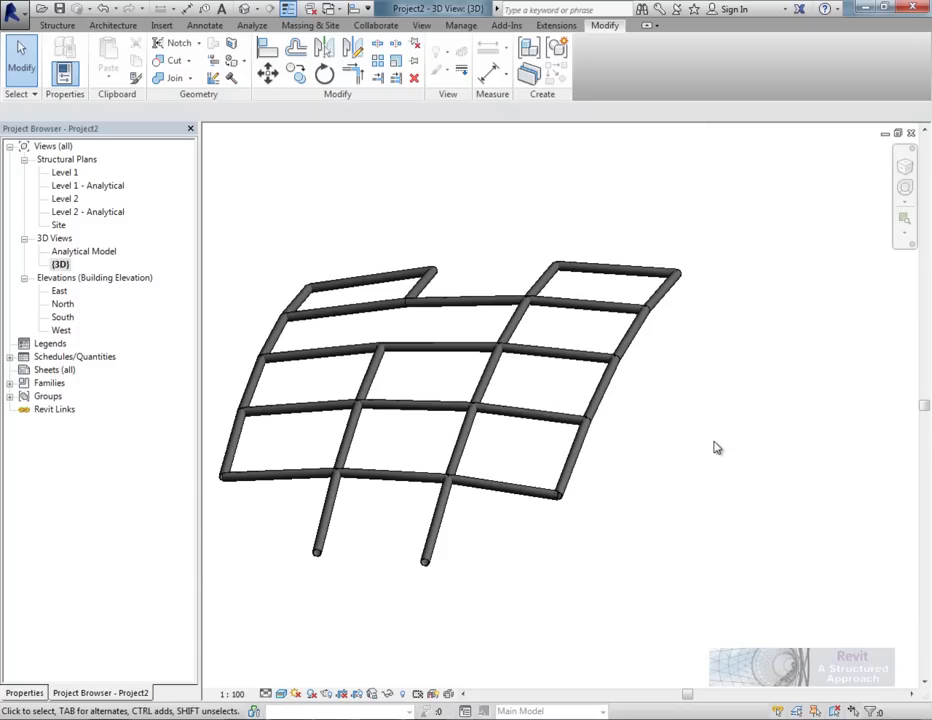
{"action": "middle_click_drag", "start_coordinate": [449, 377], "coordinate": [436, 382]}
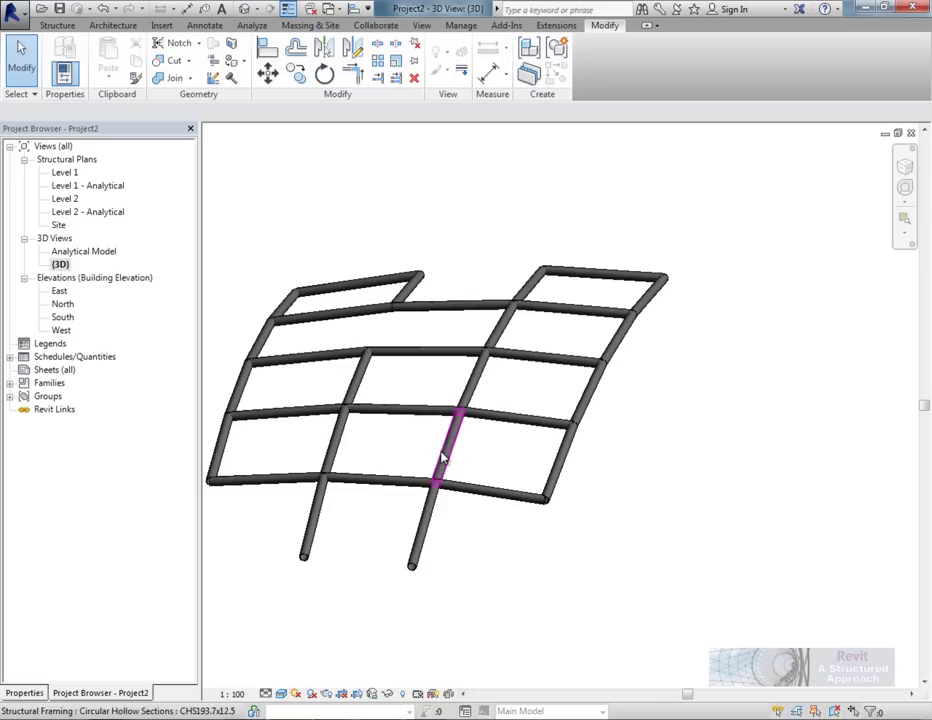